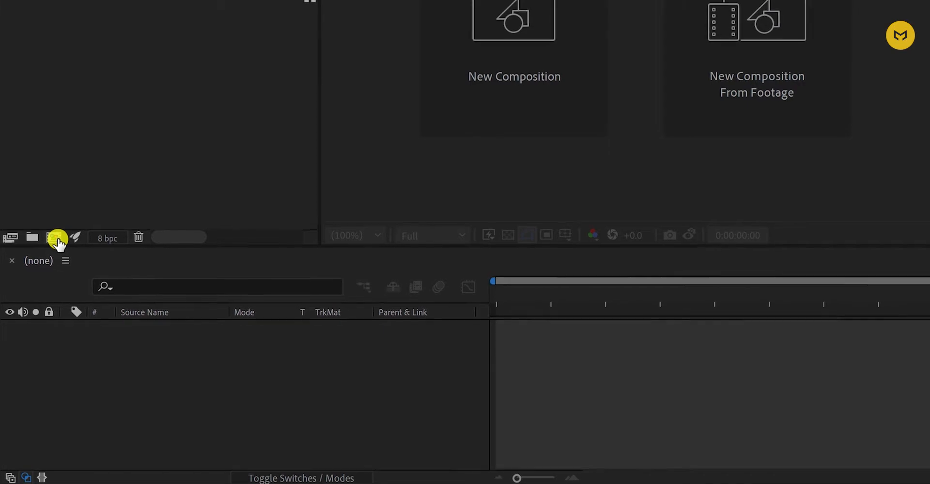
# Step: Create a 1920 × 1080 px composition named Wedding Card at 30 fps with a duration of 0:00:30:00
pyautogui.click(57, 238)
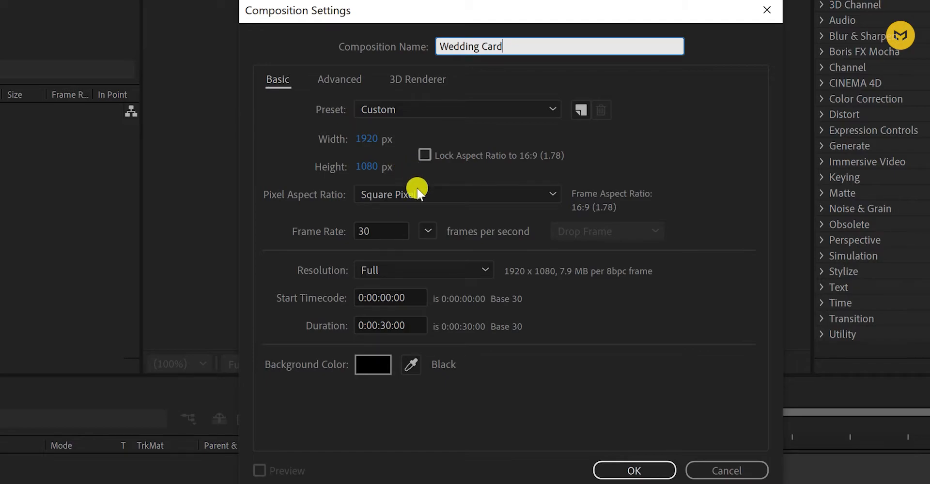
pyautogui.click(426, 231)
pyautogui.click(461, 384)
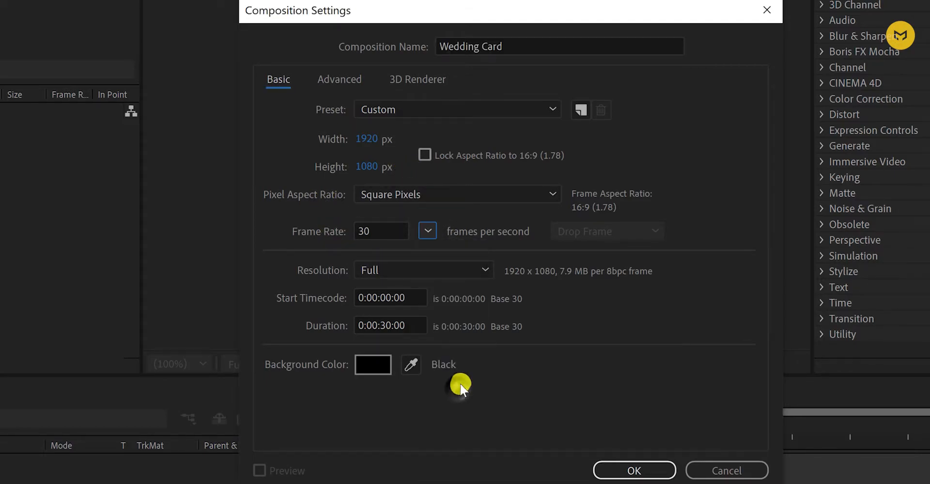
pyautogui.click(429, 234)
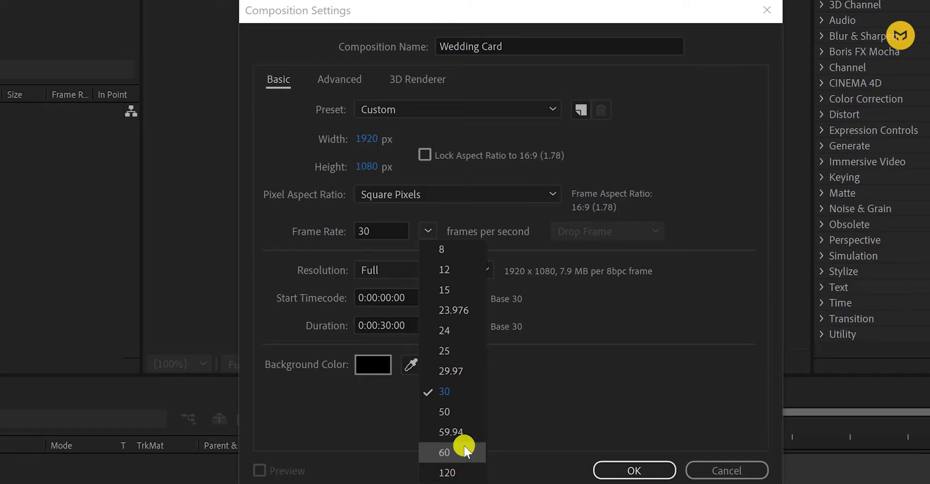
pyautogui.click(467, 394)
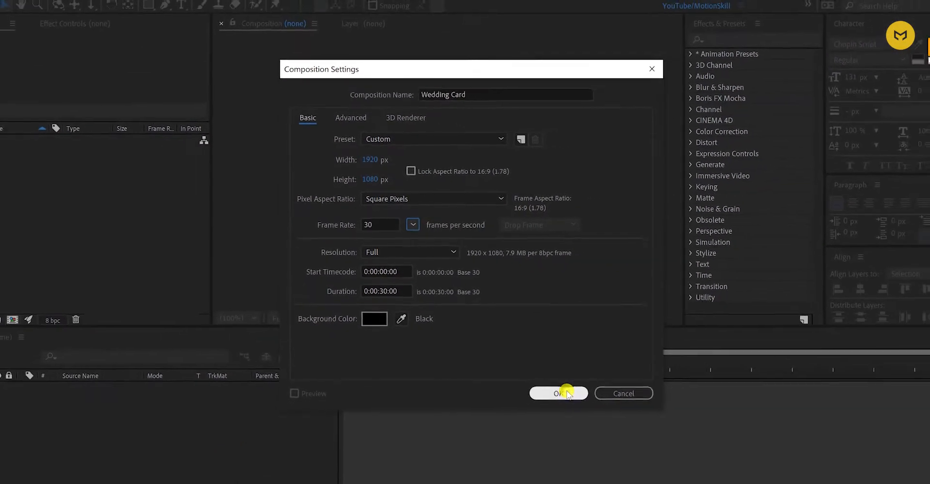
pyautogui.click(566, 392)
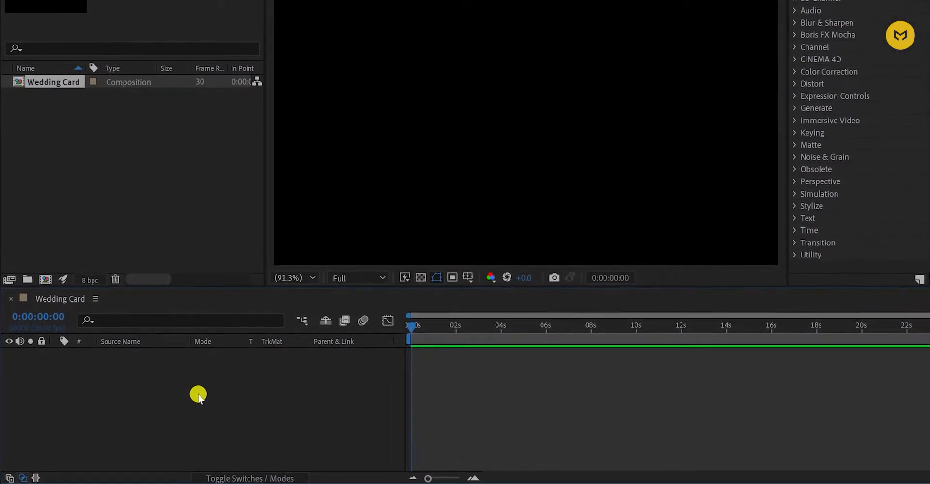
# Step: Add a 1920 × 1080 px solid layer named BG to the Wedding Card composition
pyautogui.rightClick(198, 394)
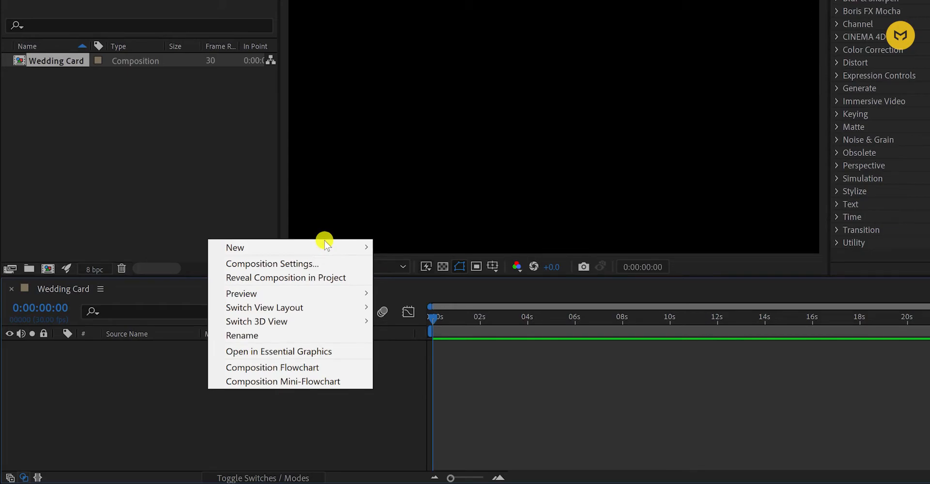
pyautogui.moveTo(323, 242)
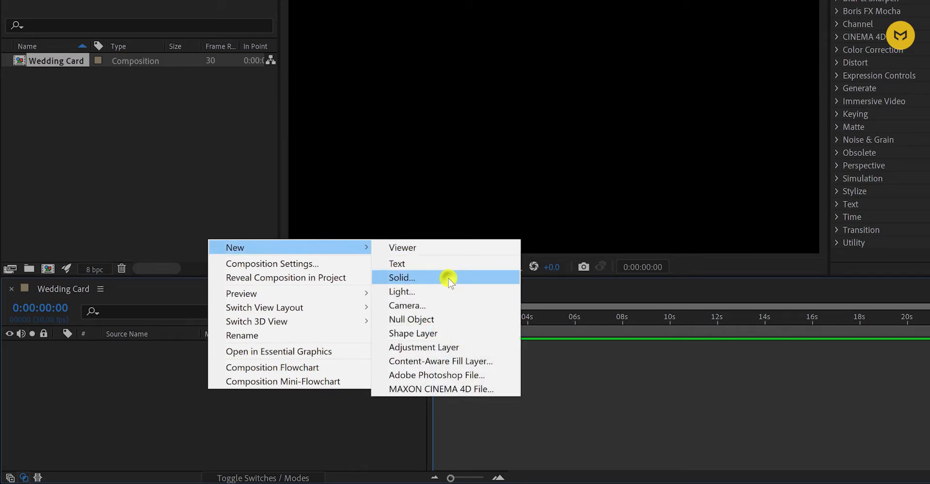
pyautogui.click(448, 278)
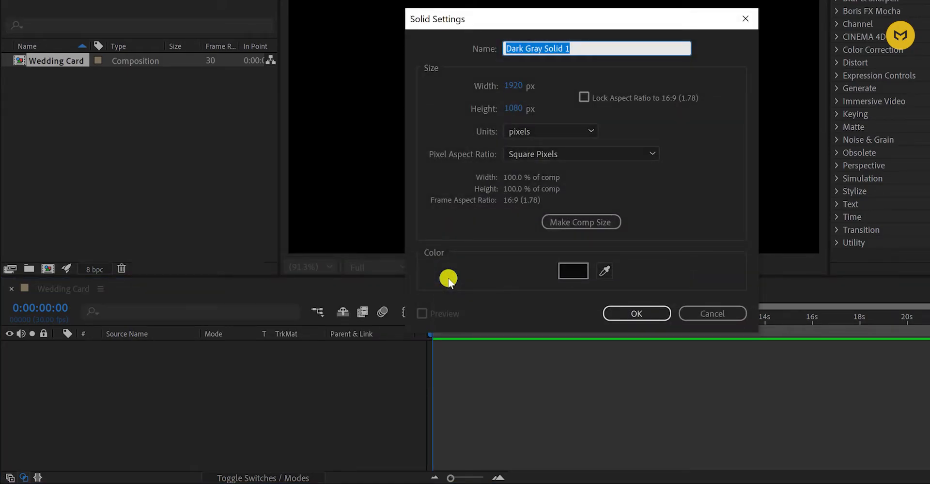
pyautogui.write('BG')
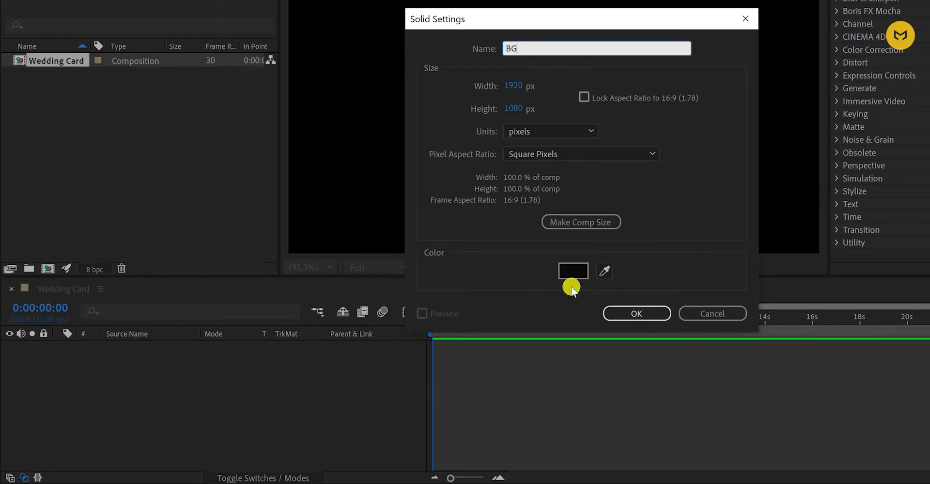
pyautogui.click(626, 314)
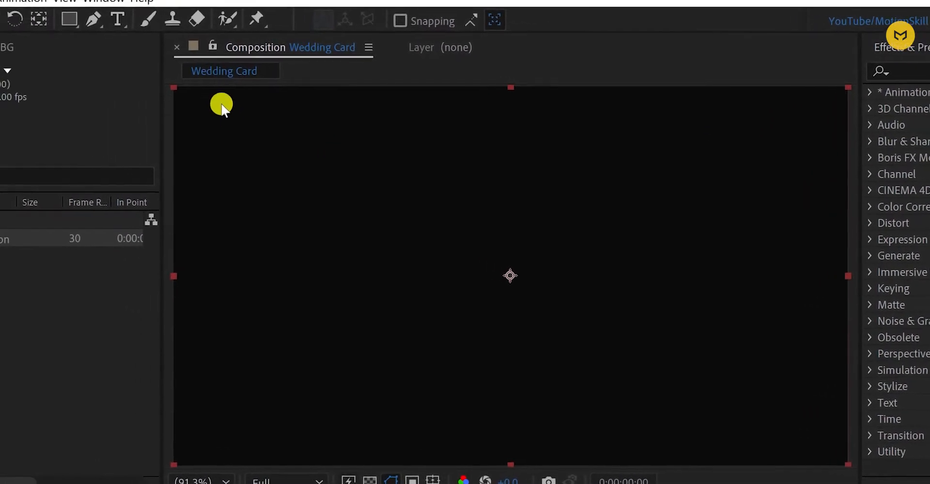
pyautogui.click(274, 10)
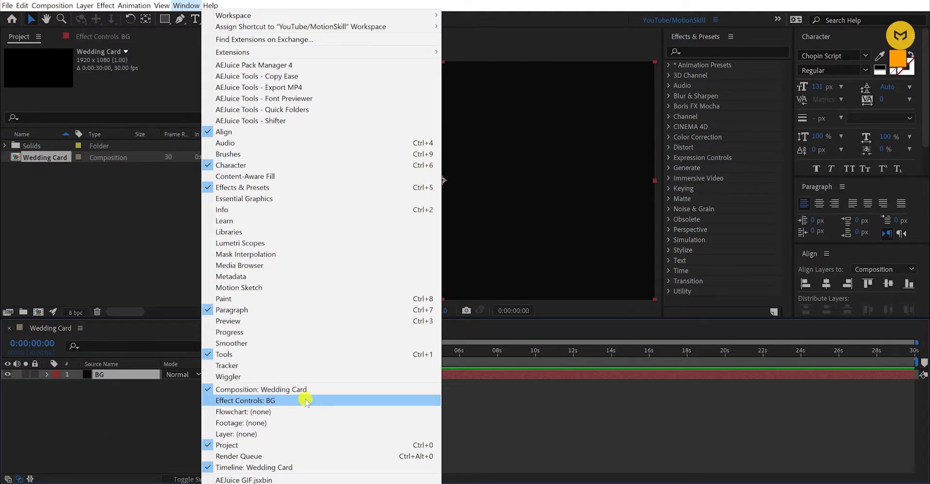
pyautogui.click(477, 393)
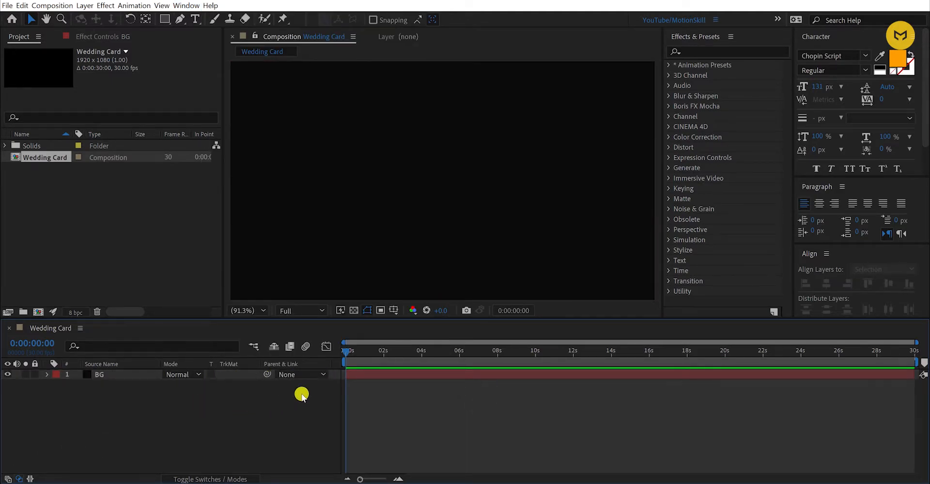
# Step: Find the 4-Color Gradient effect and apply it to the BG layer
pyautogui.click(765, 60)
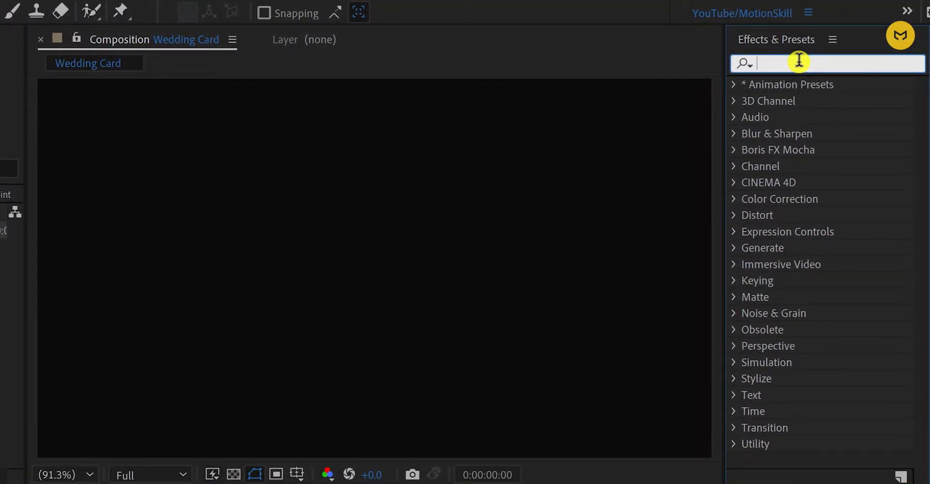
pyautogui.write('4')
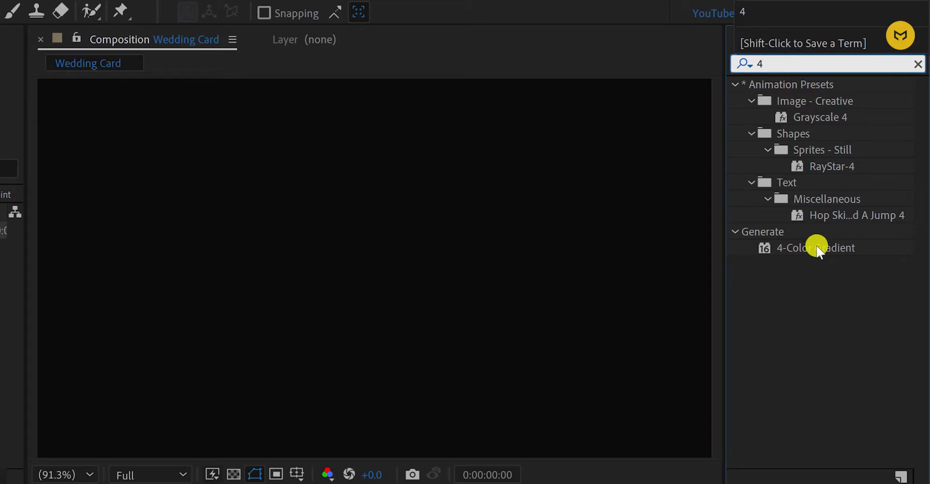
pyautogui.moveTo(818, 251); pyautogui.dragTo(376, 274)
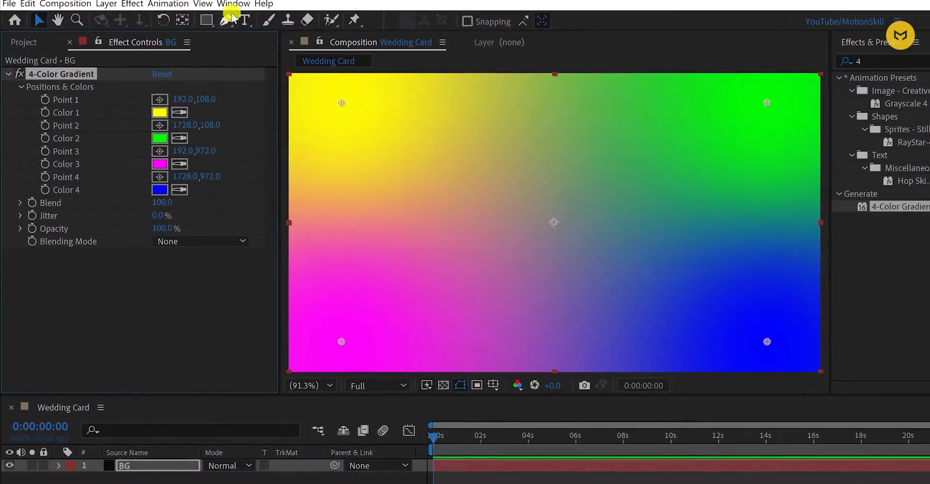
pyautogui.click(234, 4)
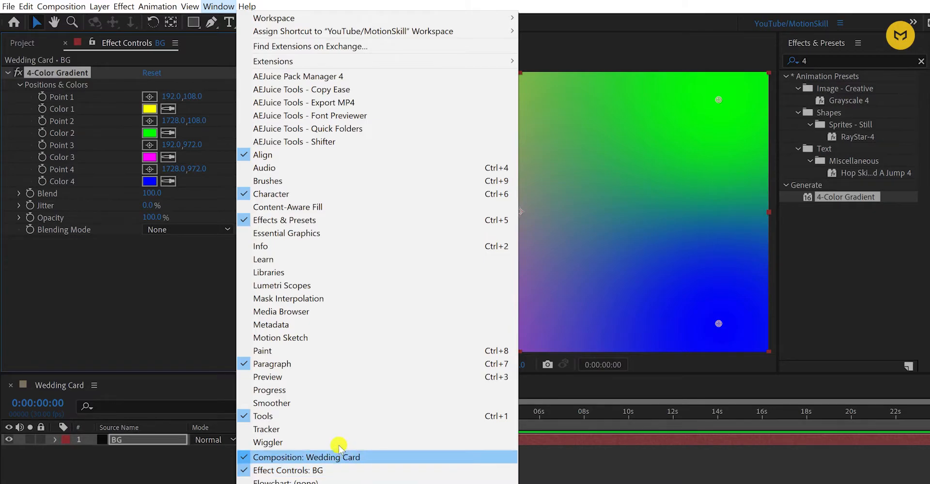
pyautogui.click(66, 107)
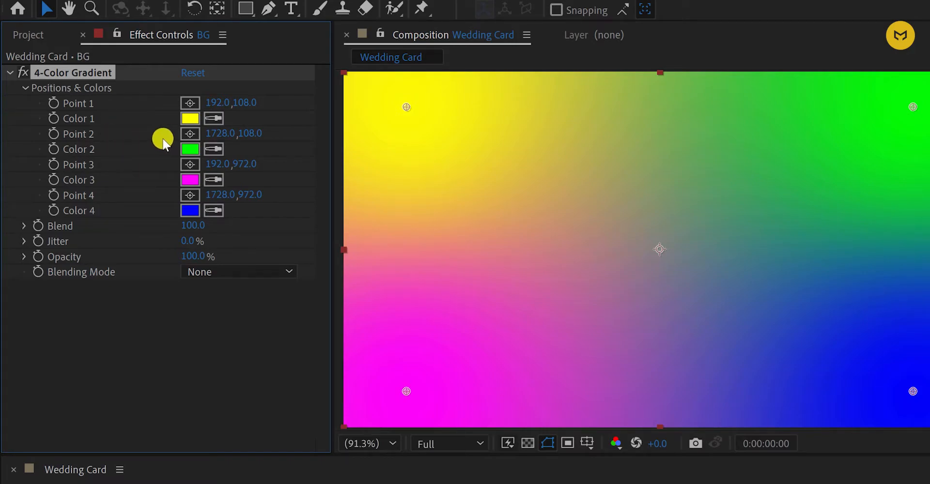
# Step: Change the gradient's Color 1 to a slightly softened pink with a hue of 325°
pyautogui.click(191, 121)
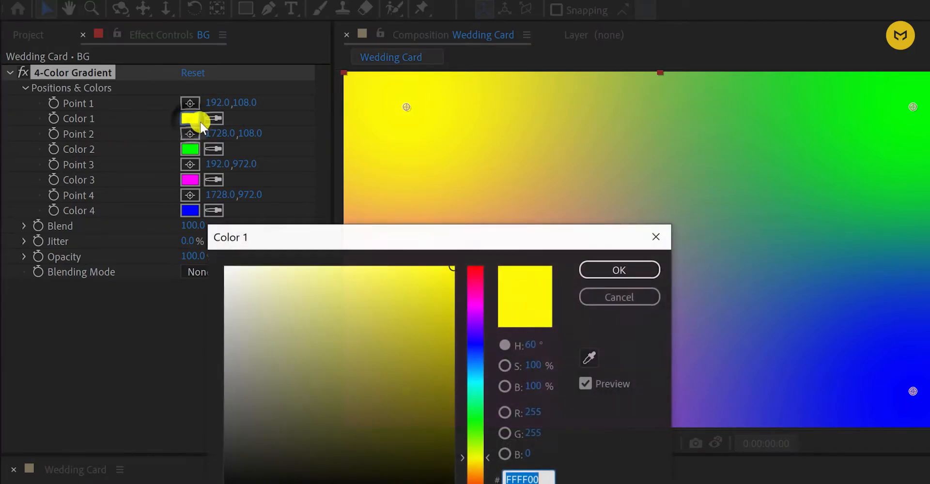
pyautogui.moveTo(439, 227); pyautogui.dragTo(437, 216)
pyautogui.moveTo(475, 285); pyautogui.dragTo(475, 279)
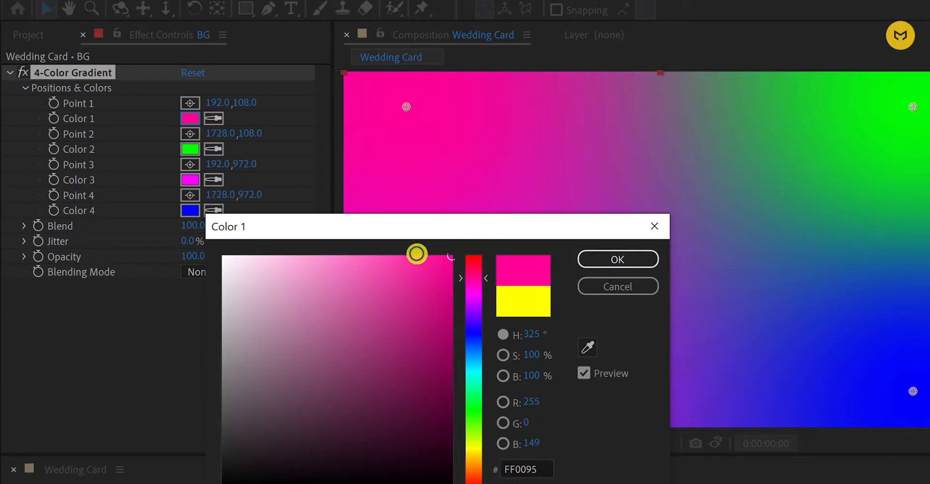
pyautogui.click(417, 255)
pyautogui.click(603, 261)
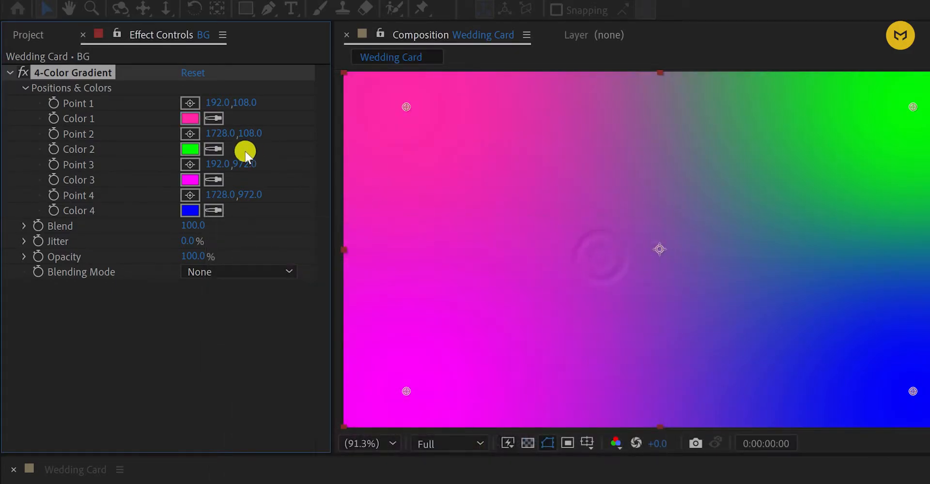
# Step: Set the gradient's Color 2 to FF005B and sample that same color for Color 3 and Color 4
pyautogui.click(191, 149)
pyautogui.moveTo(473, 272); pyautogui.dragTo(475, 264)
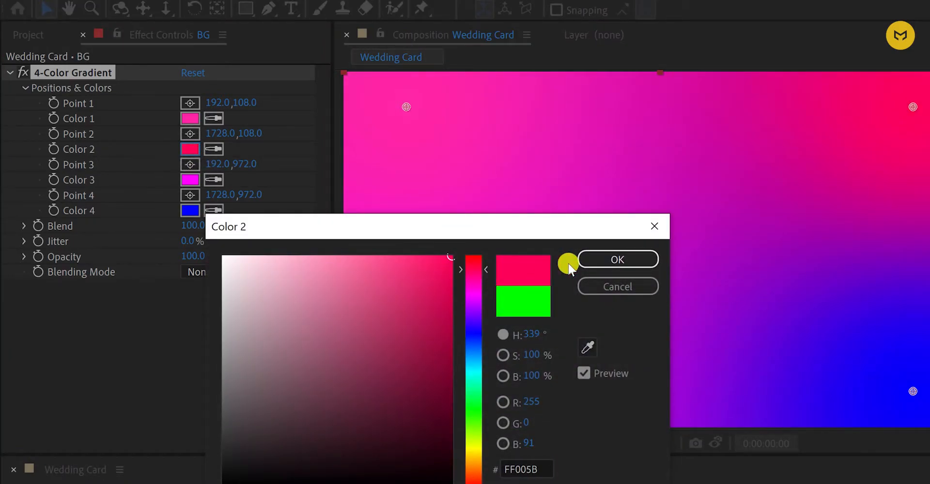
pyautogui.click(601, 260)
pyautogui.click(191, 150)
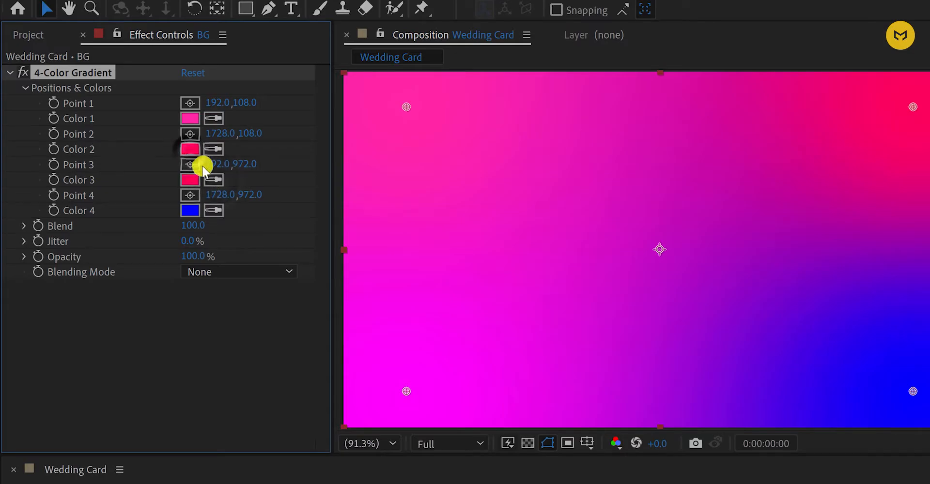
pyautogui.click(214, 211)
pyautogui.click(192, 177)
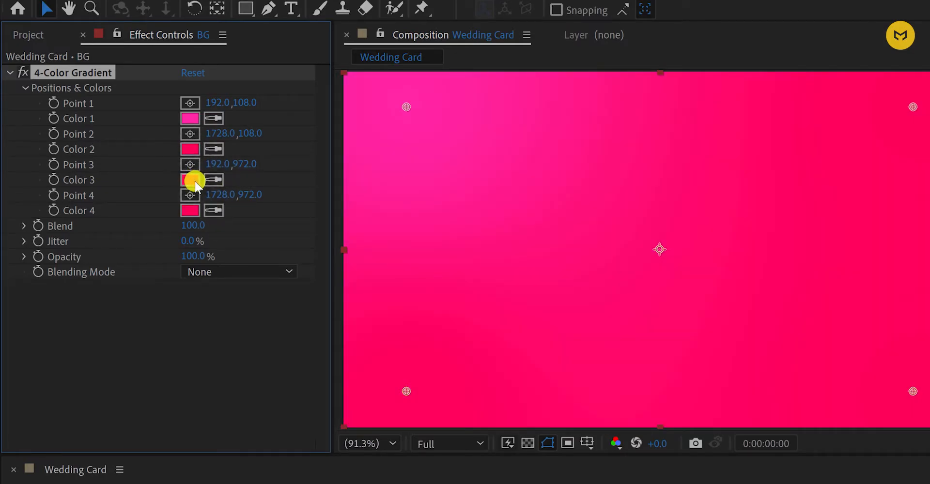
# Step: Shift the gradient's Color 2 to FF007D with a hue of 331°
pyautogui.click(191, 149)
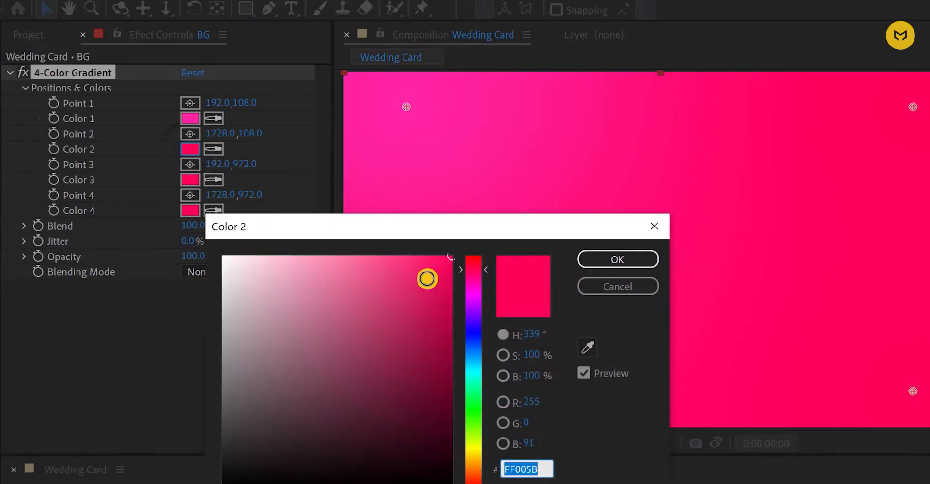
pyautogui.click(470, 270)
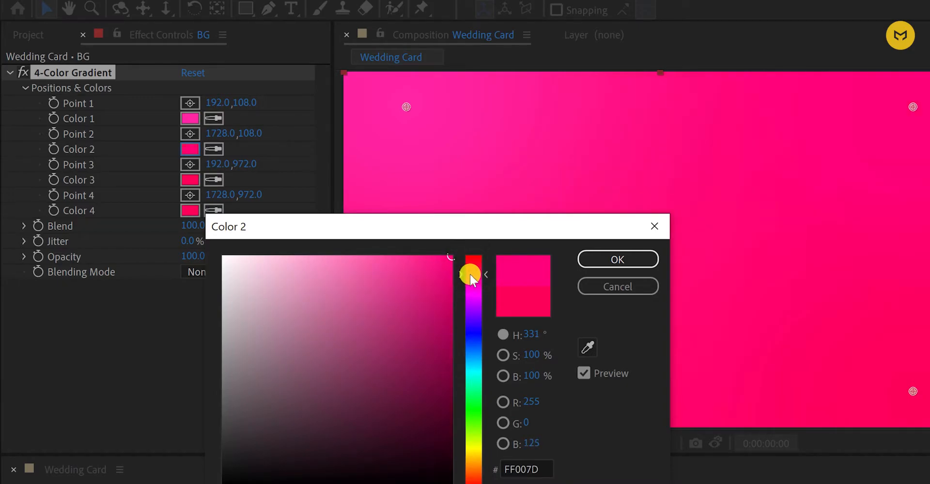
pyautogui.click(614, 264)
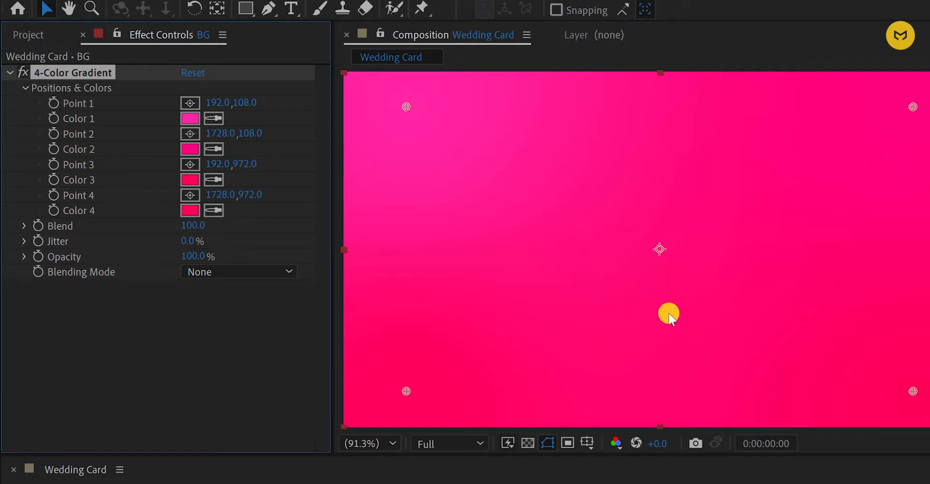
# Step: Try moving the gradient's Point 1 to the frame's center and back near the upper-left corner
pyautogui.click(255, 323)
pyautogui.click(97, 72)
pyautogui.moveTo(409, 108); pyautogui.dragTo(714, 272)
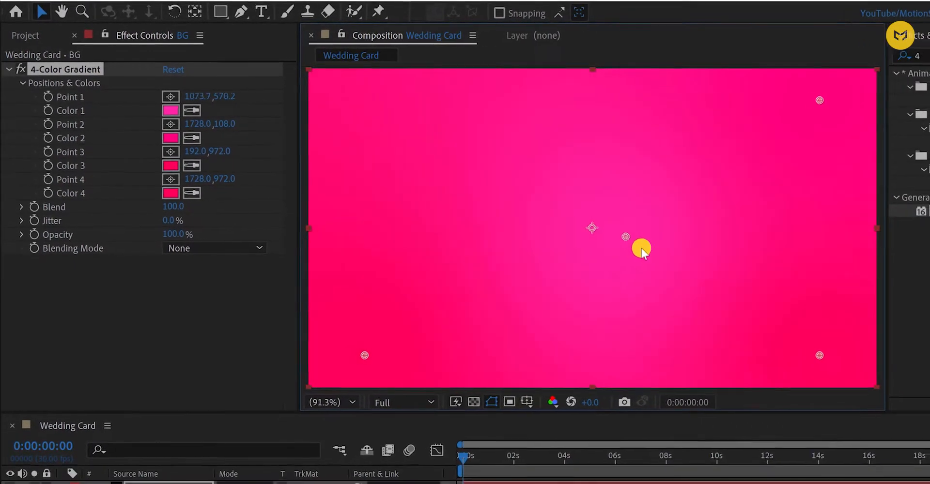
pyautogui.moveTo(641, 248); pyautogui.dragTo(595, 227)
pyautogui.moveTo(384, 138); pyautogui.dragTo(292, 91)
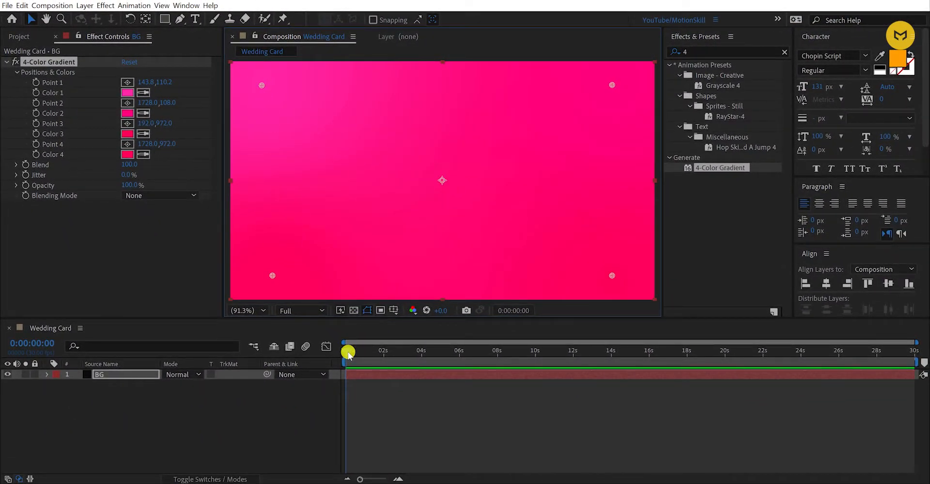
# Step: At 0:00:00:00, place Point 1 at about 74, 101 and Point 2 at about 1675, 121, and enable keyframing for Point 1
pyautogui.moveTo(348, 353)
pyautogui.mouseDown()
pyautogui.moveTo(370, 358)
pyautogui.moveTo(345, 353)
pyautogui.mouseUp()
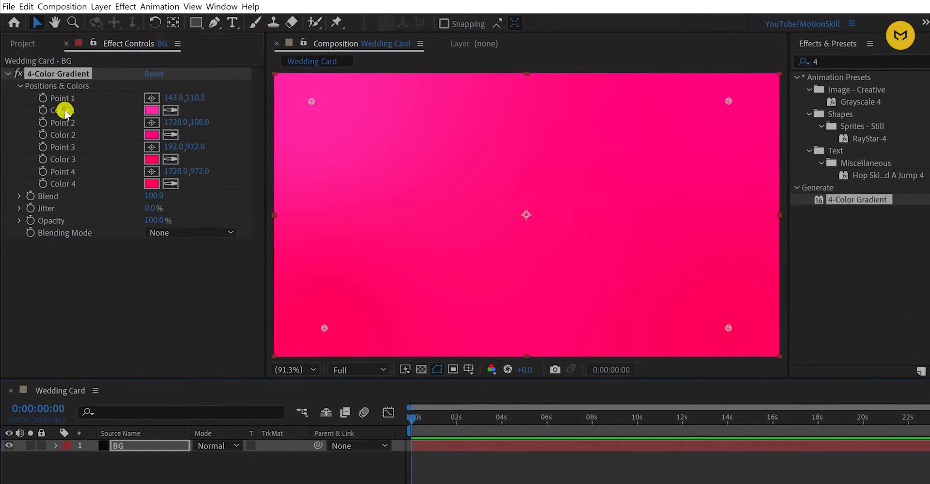
pyautogui.click(65, 112)
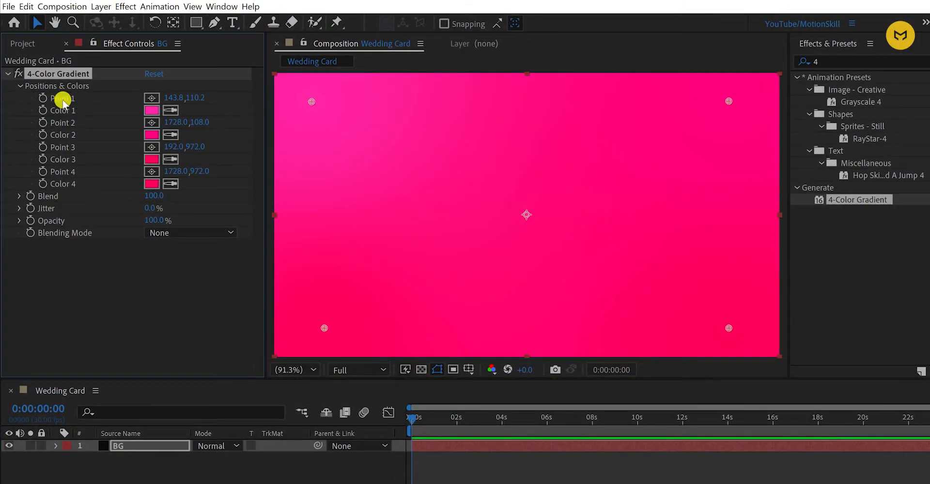
pyautogui.moveTo(311, 101)
pyautogui.mouseDown()
pyautogui.moveTo(323, 107)
pyautogui.moveTo(297, 103)
pyautogui.moveTo(306, 105)
pyautogui.mouseUp()
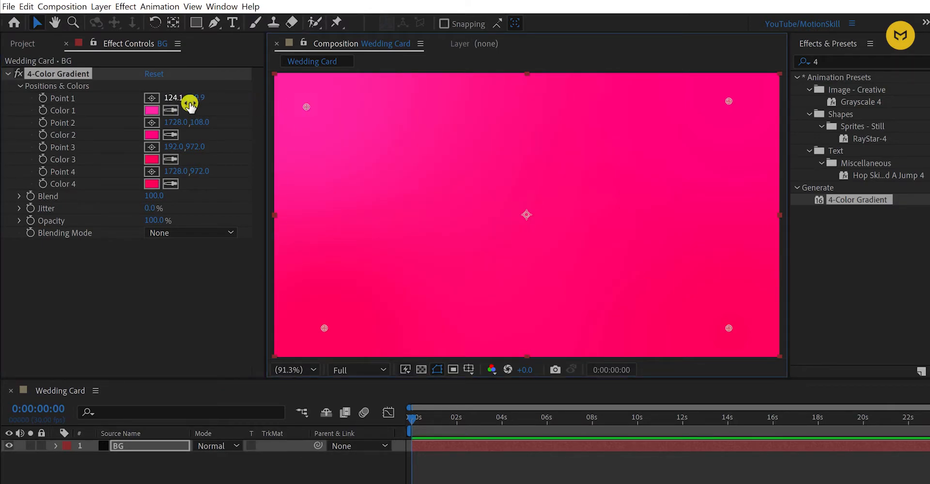
pyautogui.moveTo(309, 108)
pyautogui.mouseDown()
pyautogui.moveTo(342, 108)
pyautogui.moveTo(293, 110)
pyautogui.mouseUp()
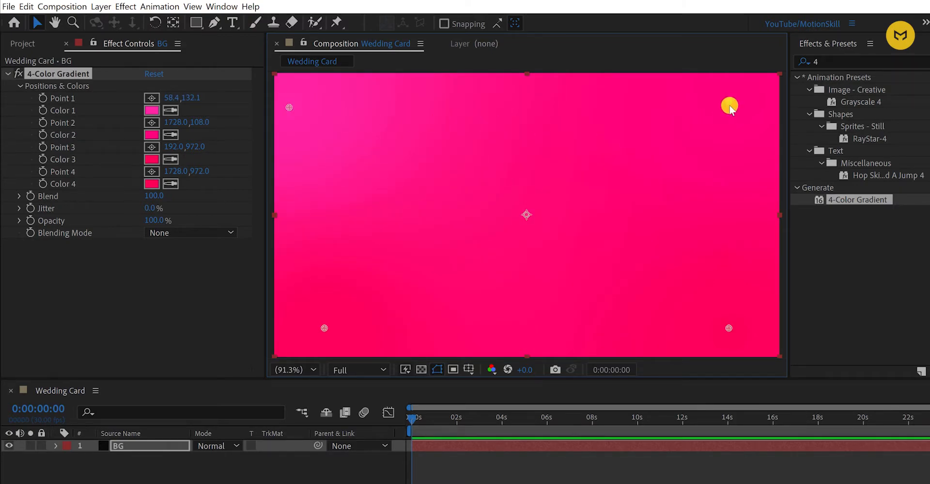
pyautogui.moveTo(728, 104); pyautogui.dragTo(712, 110)
pyautogui.moveTo(289, 105); pyautogui.dragTo(293, 100)
pyautogui.click(43, 99)
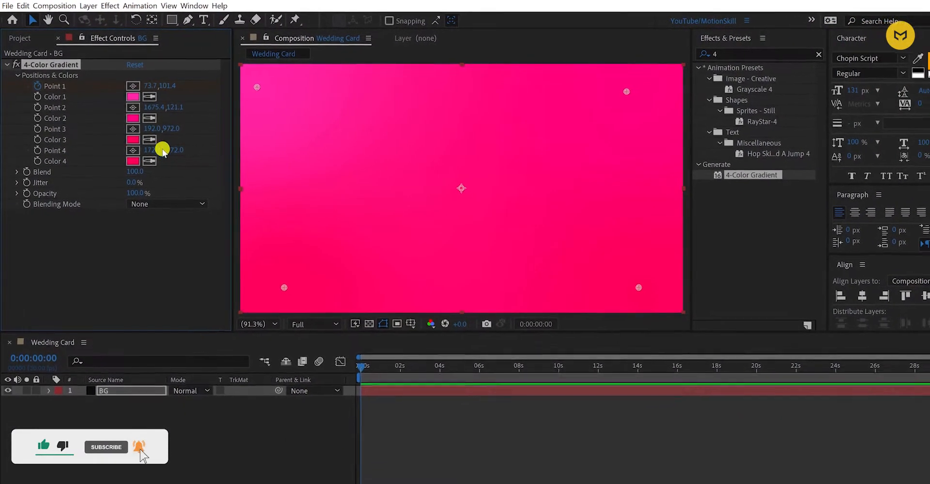
# Step: At 0:00:29:29, move Point 1 to the frame's lower-right corner, about 1815, 989, to keyframe its end position
pyautogui.click(918, 354)
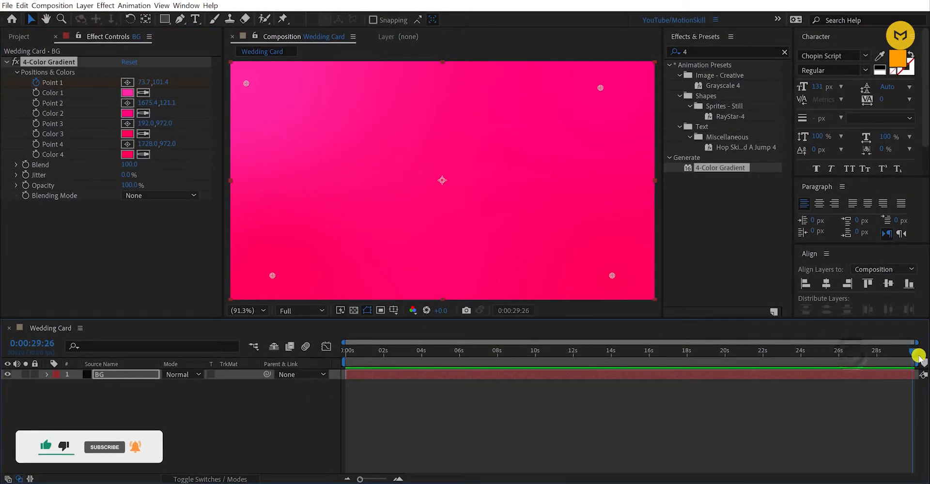
pyautogui.moveTo(246, 83); pyautogui.dragTo(616, 267)
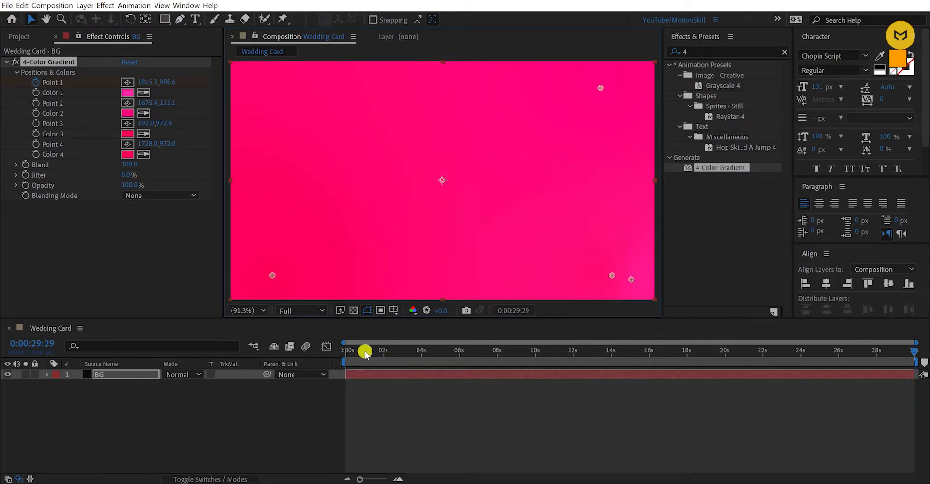
# Step: Preview the background's Point 1 animation from the start of the composition
pyautogui.moveTo(346, 351); pyautogui.dragTo(329, 361)
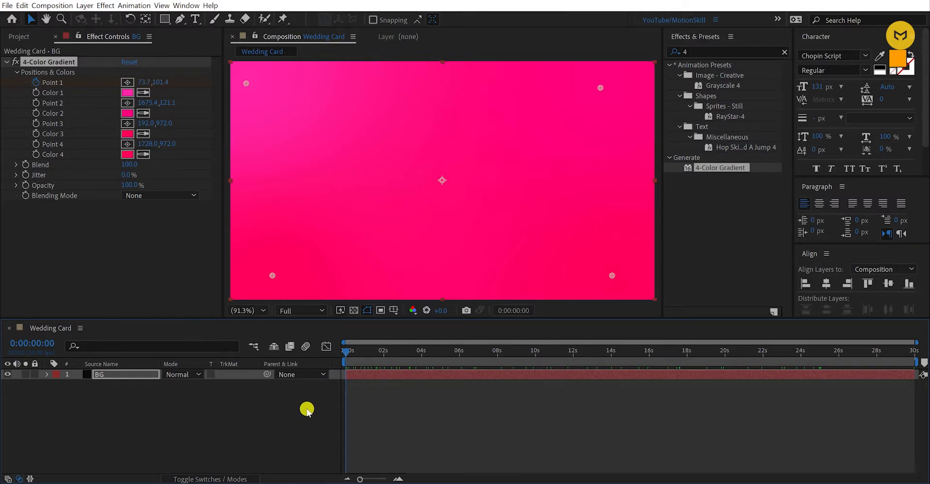
pyautogui.press('space')
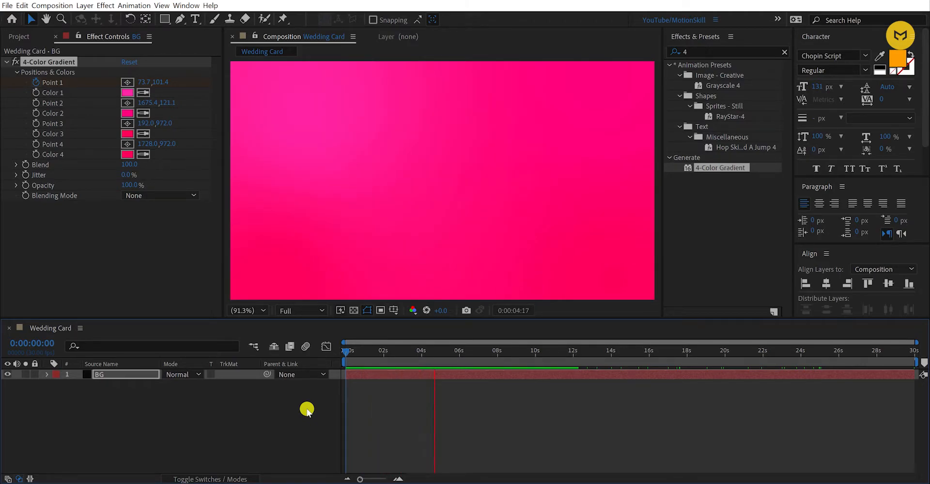
pyautogui.press('space')
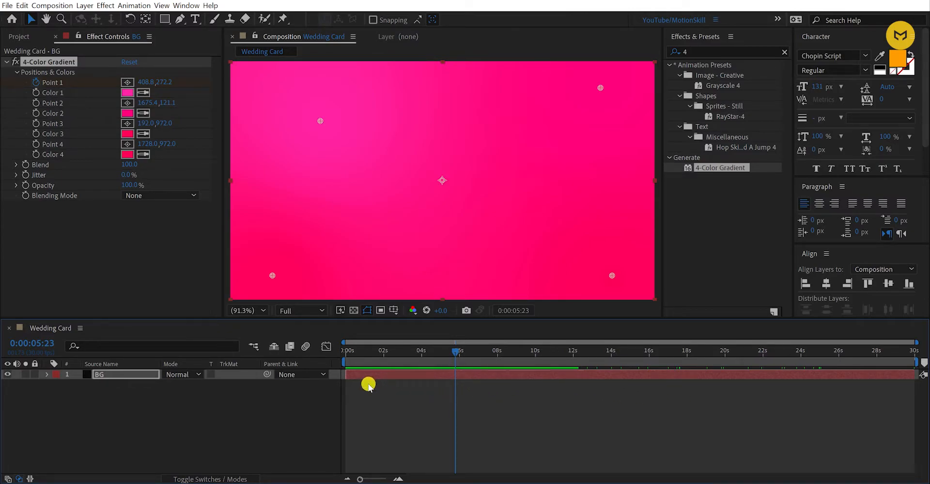
# Step: Reveal the BG layer's keyframes and move the last Point 1 keyframe to the 10-second mark
pyautogui.click(145, 402)
pyautogui.click(121, 375)
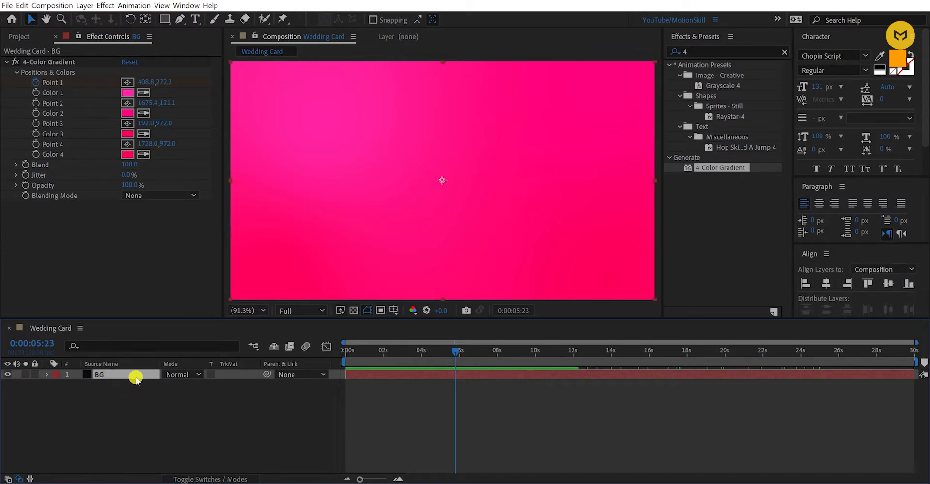
pyautogui.press('u')
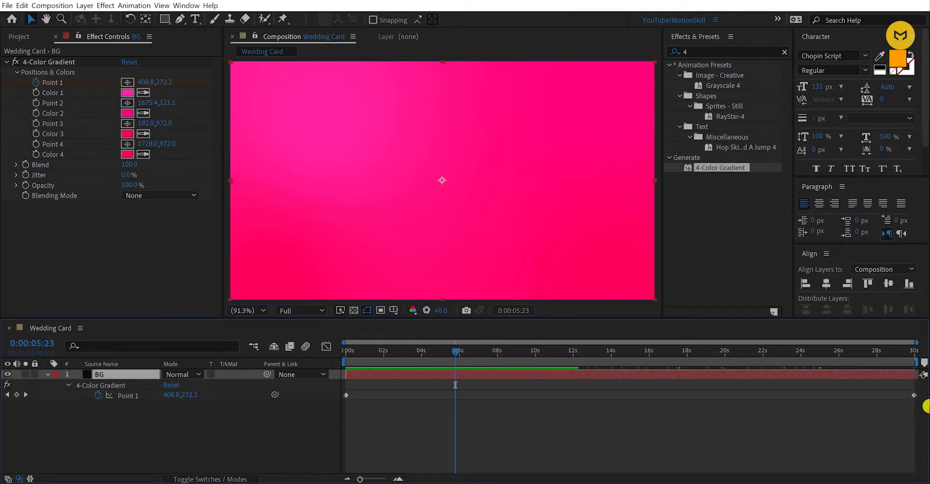
pyautogui.click(914, 396)
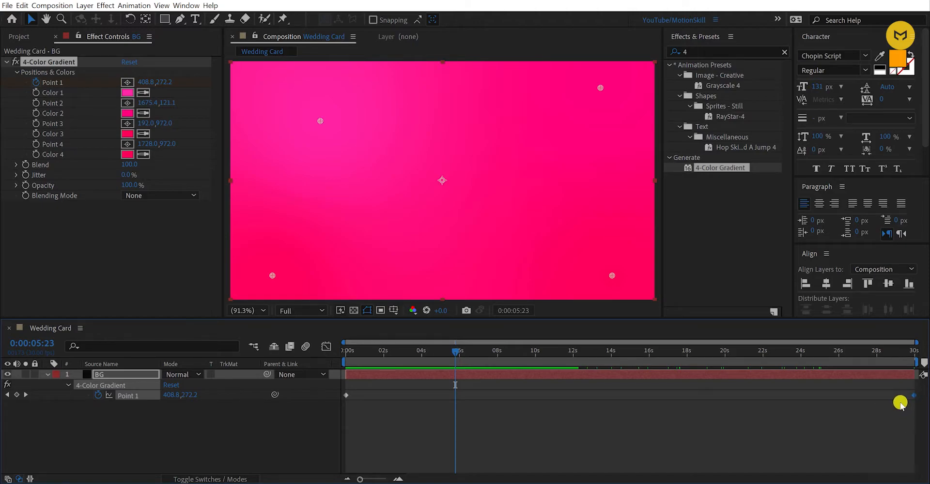
pyautogui.moveTo(915, 397); pyautogui.dragTo(535, 397)
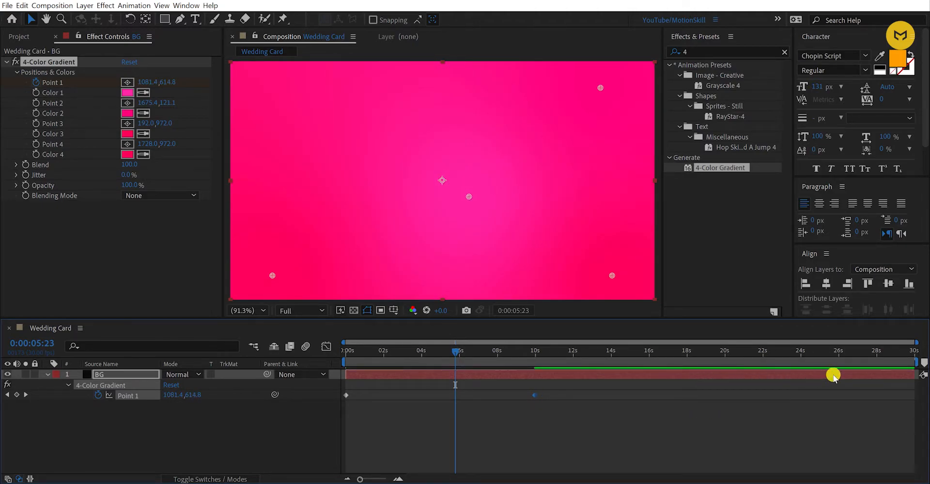
# Step: At 0:00:19:28, keyframe Point 1 near the frame's upper edge, at about 1334, 132
pyautogui.click(900, 357)
pyautogui.moveTo(904, 357); pyautogui.dragTo(724, 357)
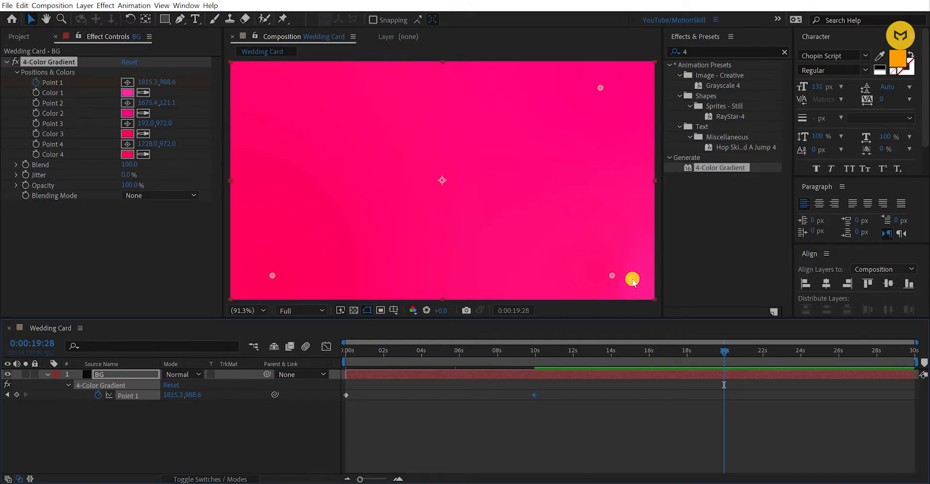
pyautogui.moveTo(630, 277); pyautogui.dragTo(534, 96)
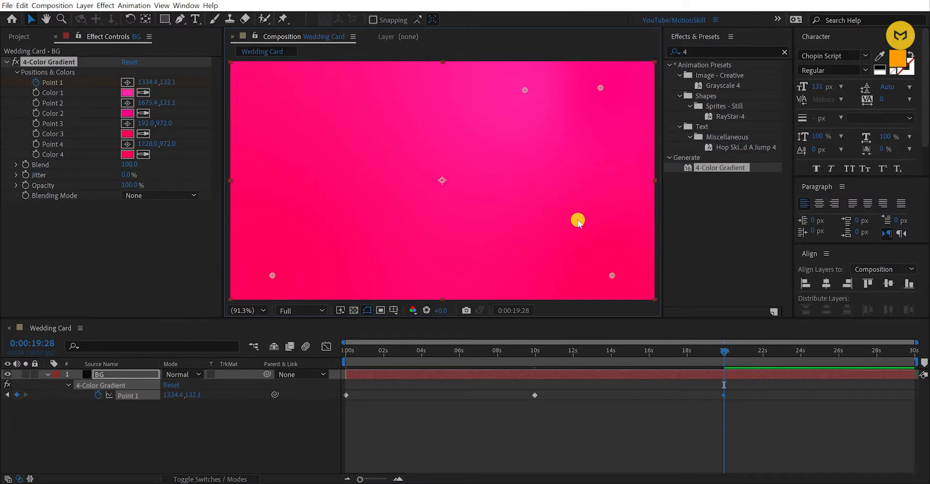
# Step: At 0:00:29:29, keyframe Point 1 at about 591, 918 in the frame's lower-left area and preview the gradient animation
pyautogui.click(887, 352)
pyautogui.click(910, 354)
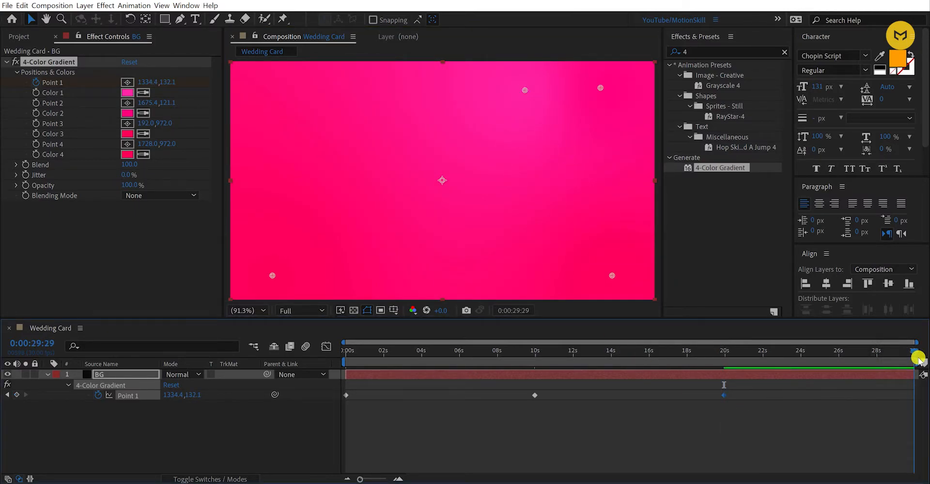
pyautogui.moveTo(523, 90); pyautogui.dragTo(366, 252)
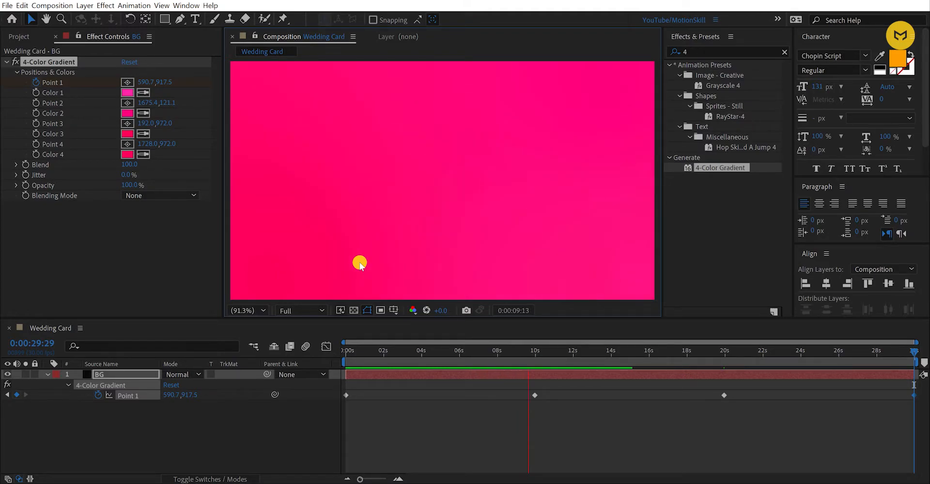
pyautogui.press('space')
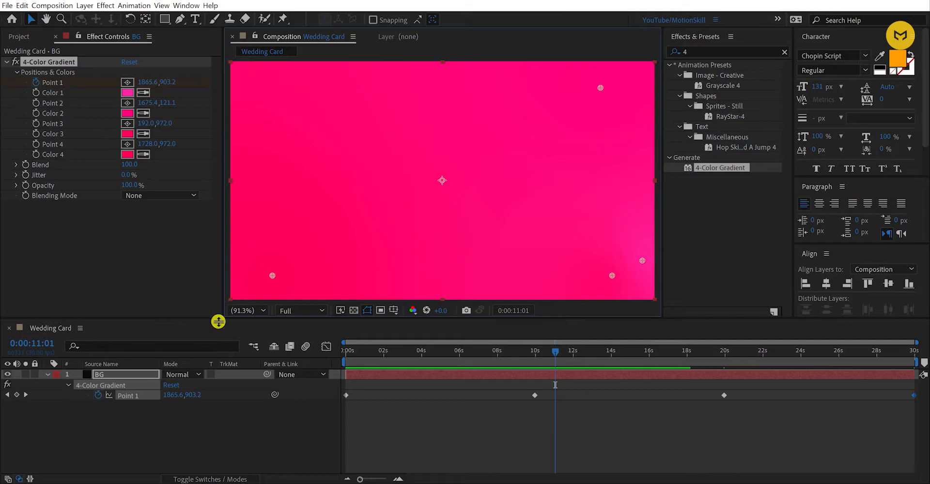
pyautogui.click(139, 431)
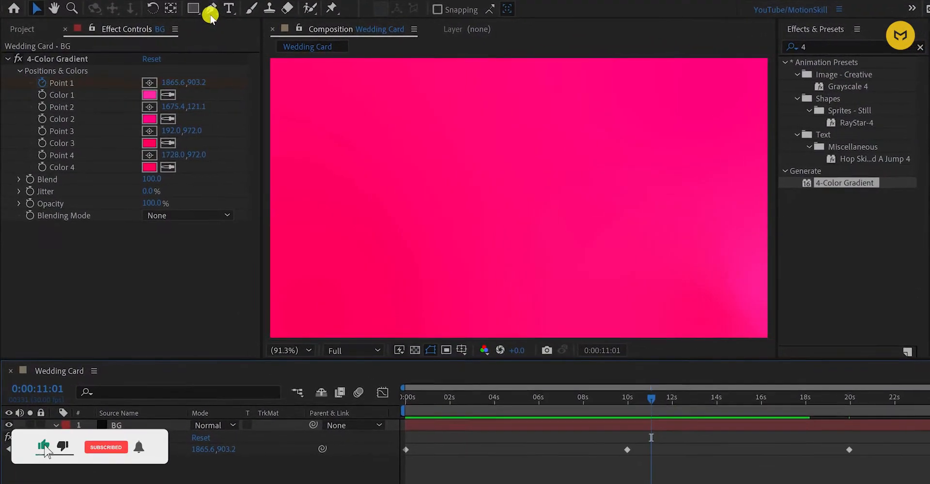
# Step: Import Heart.png from the Wedding Card folder and add it to the composition above the BG layer
pyautogui.click(24, 29)
pyautogui.click(59, 218)
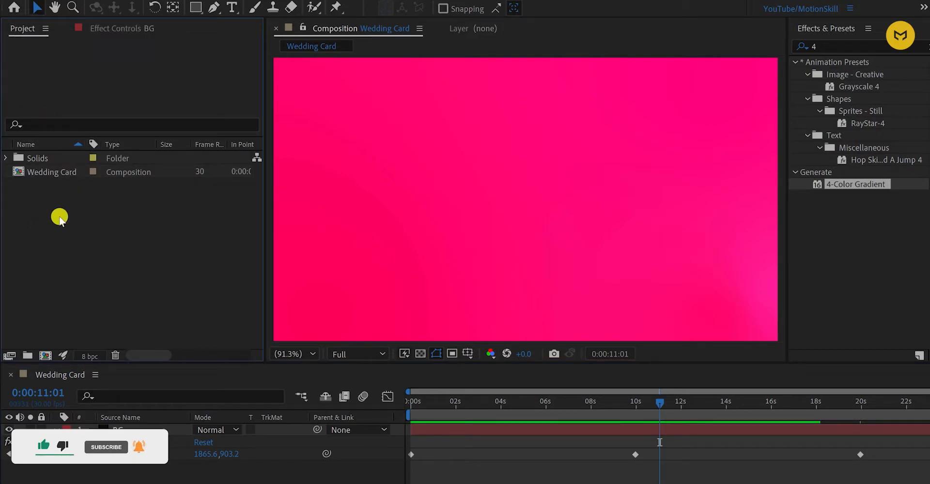
pyautogui.doubleClick(59, 218)
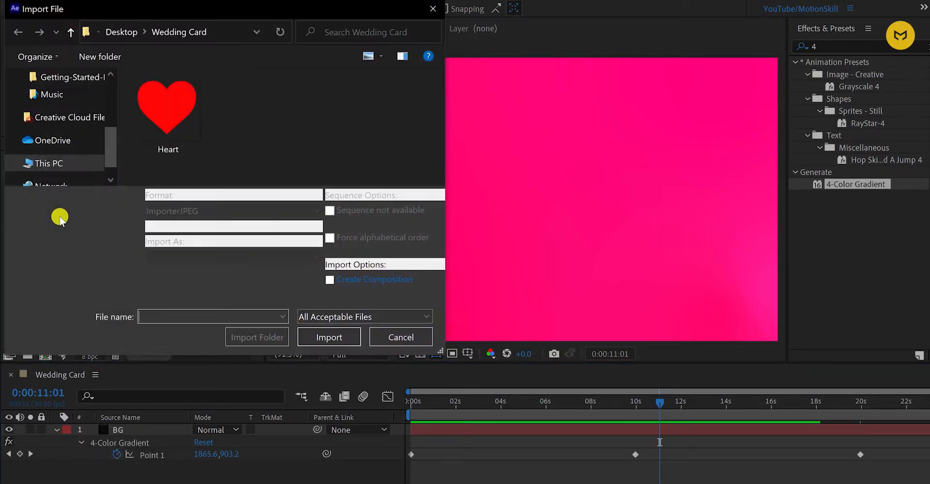
pyautogui.click(148, 133)
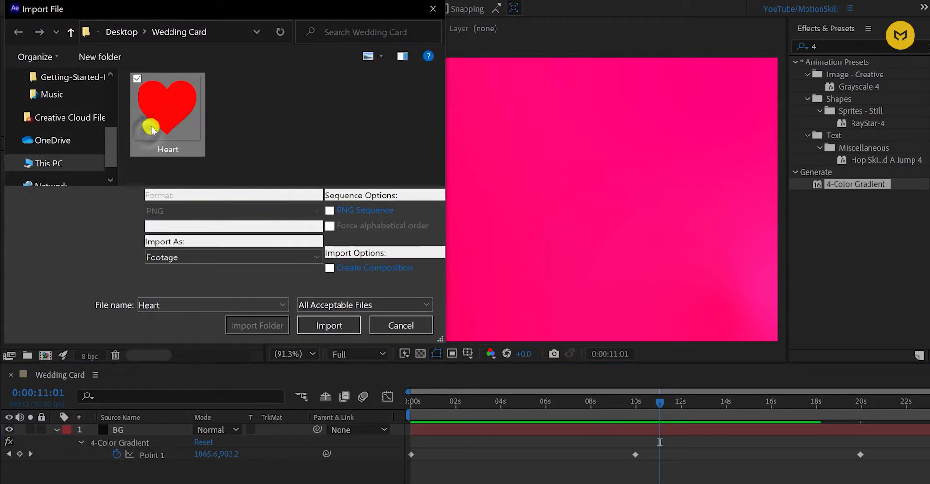
pyautogui.click(329, 326)
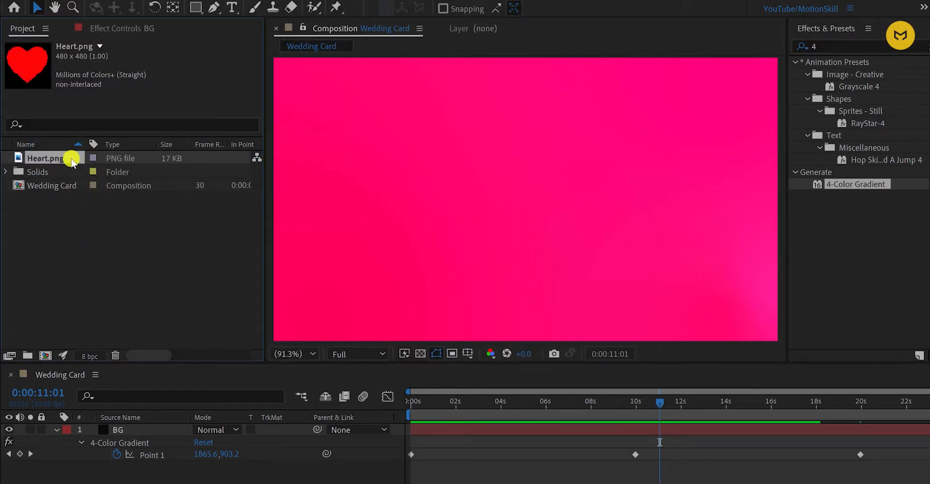
pyautogui.moveTo(54, 157); pyautogui.dragTo(156, 429)
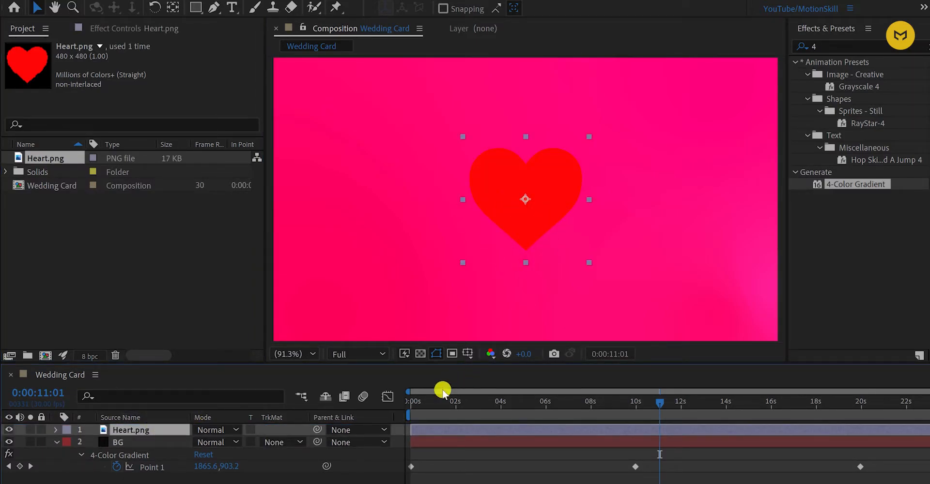
# Step: Hide the BG layer and check the heart image's transparent background against the transparency grid
pyautogui.click(8, 442)
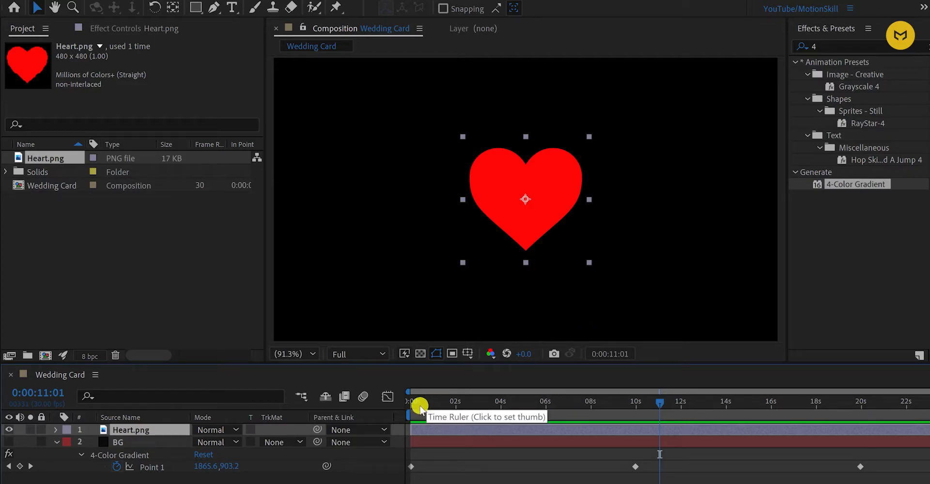
pyautogui.click(419, 354)
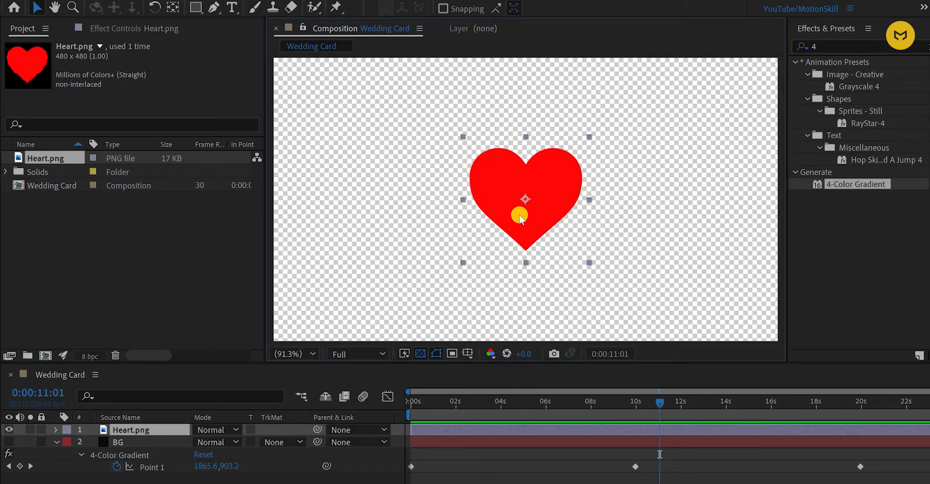
pyautogui.click(418, 354)
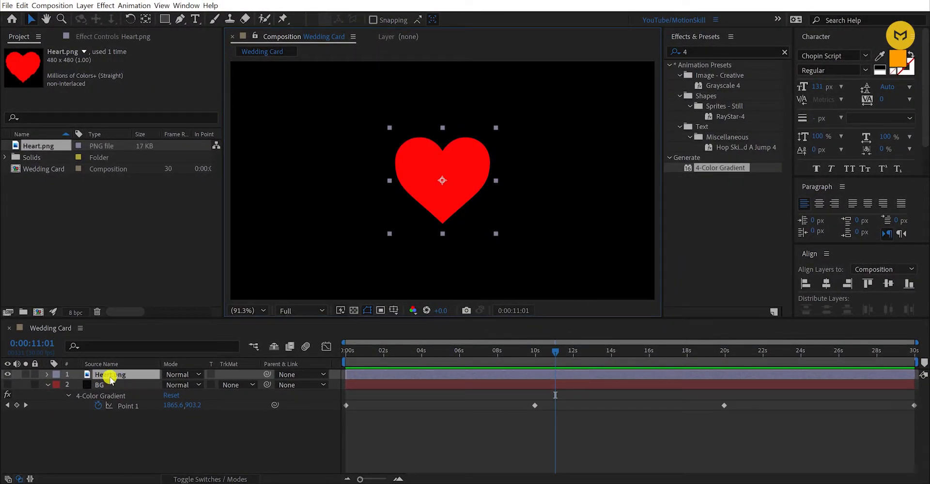
# Step: Create a new 1920 x 1080 px solid layer named Particles
pyautogui.rightClick(122, 426)
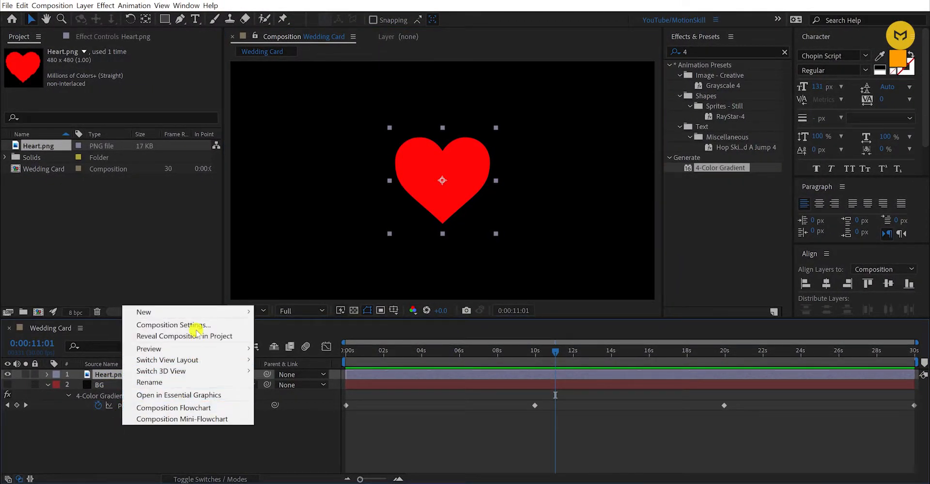
pyautogui.moveTo(191, 313)
pyautogui.click(304, 335)
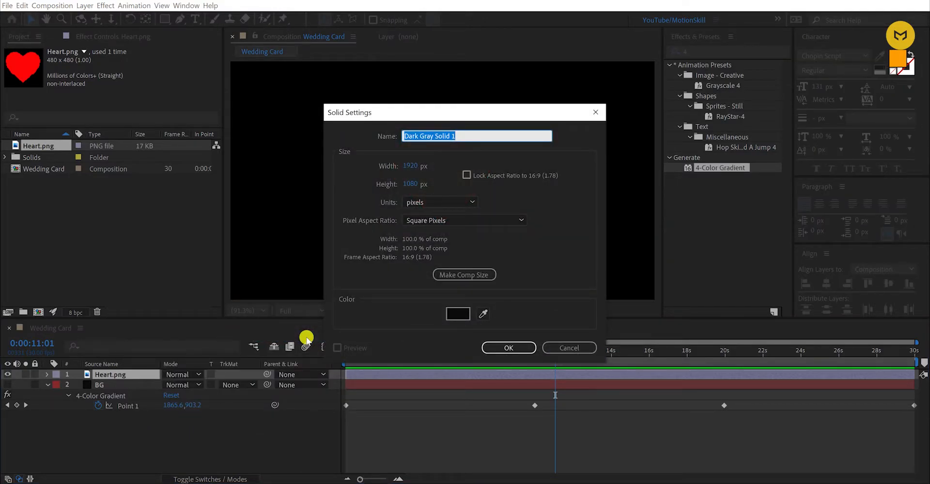
pyautogui.write('Particles')
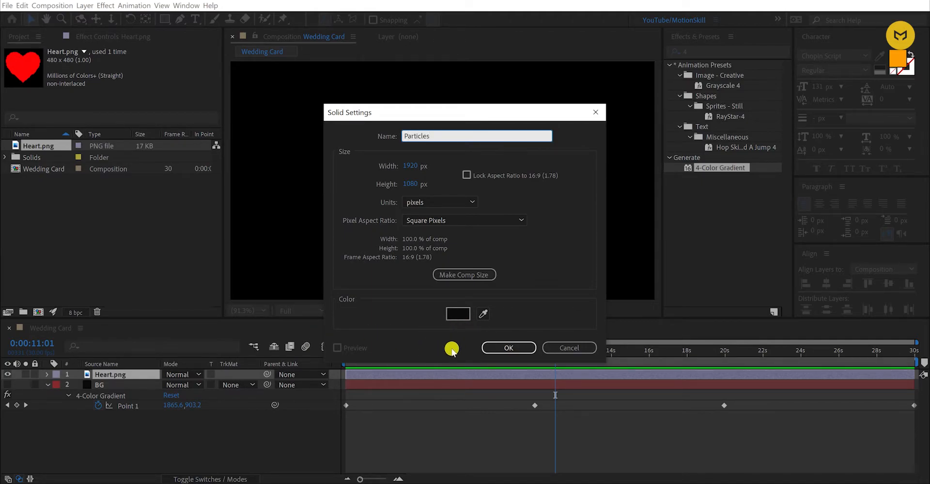
pyautogui.click(510, 348)
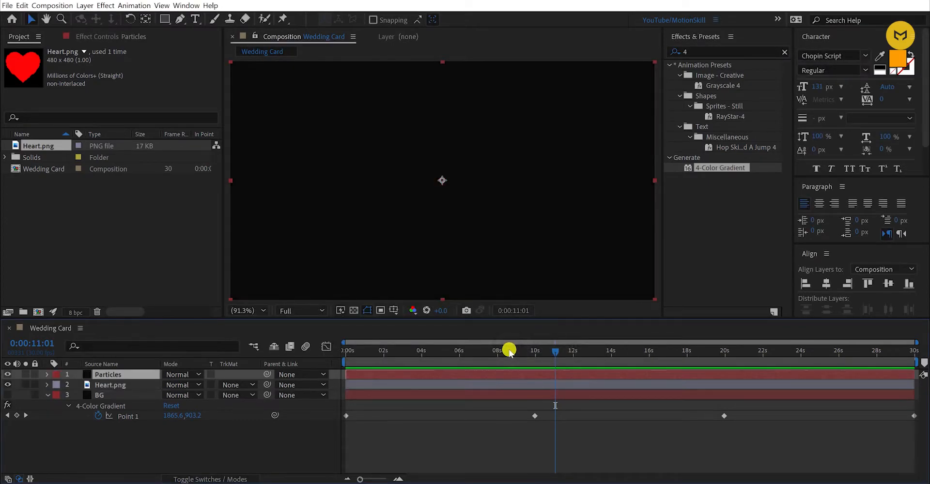
# Step: Find the CC Particle World effect by searching for "parti" and apply it to the Particles layer
pyautogui.click(108, 386)
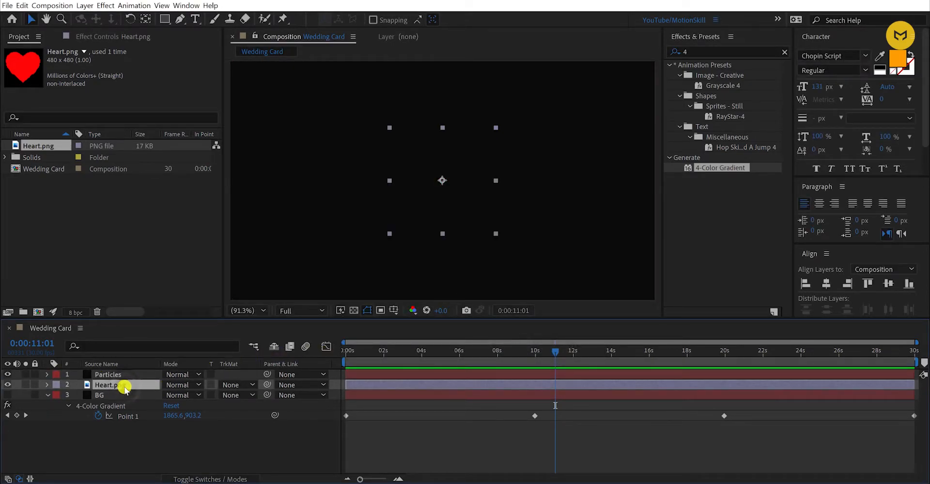
pyautogui.click(124, 375)
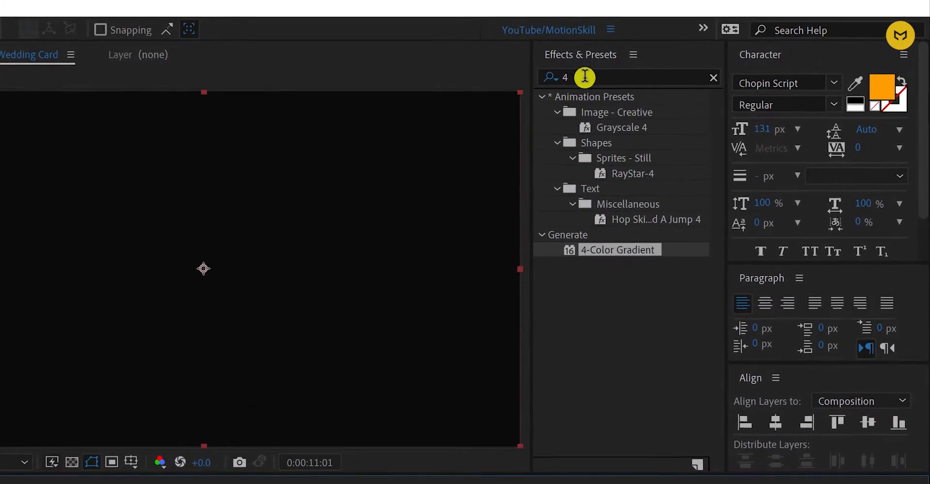
pyautogui.click(662, 65)
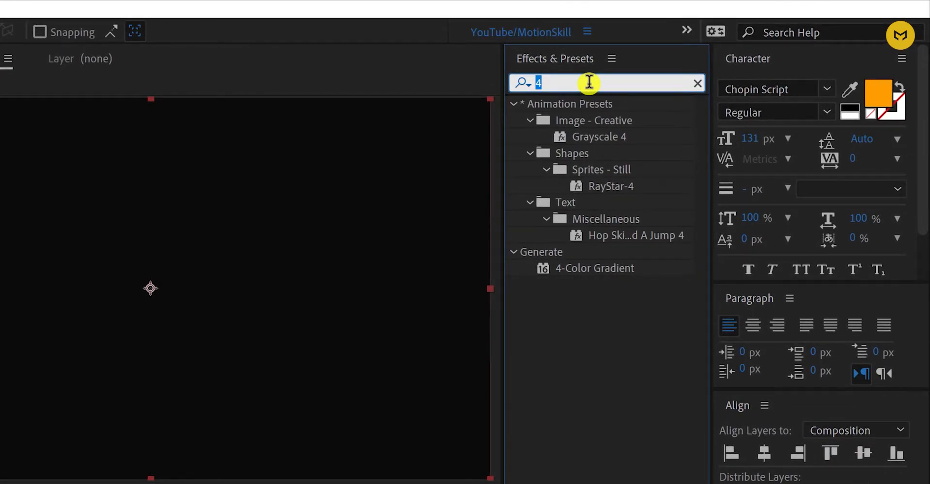
pyautogui.write('parti')
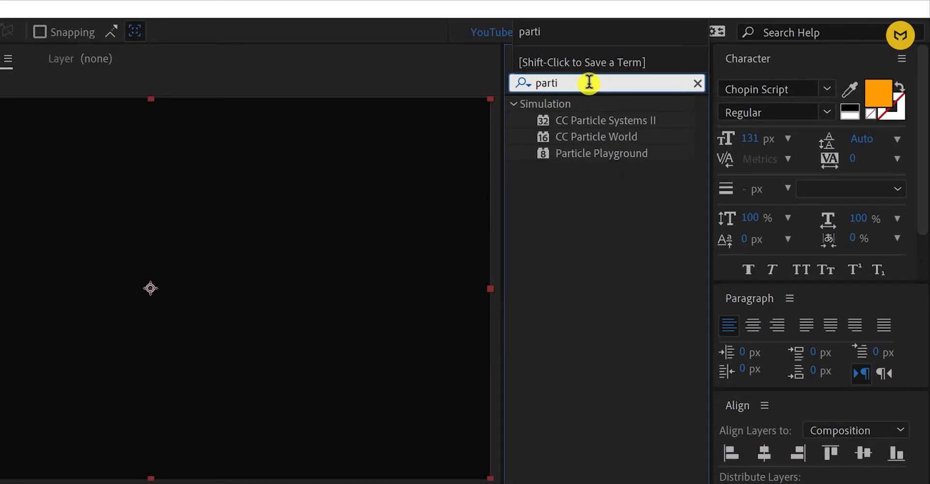
pyautogui.click(604, 137)
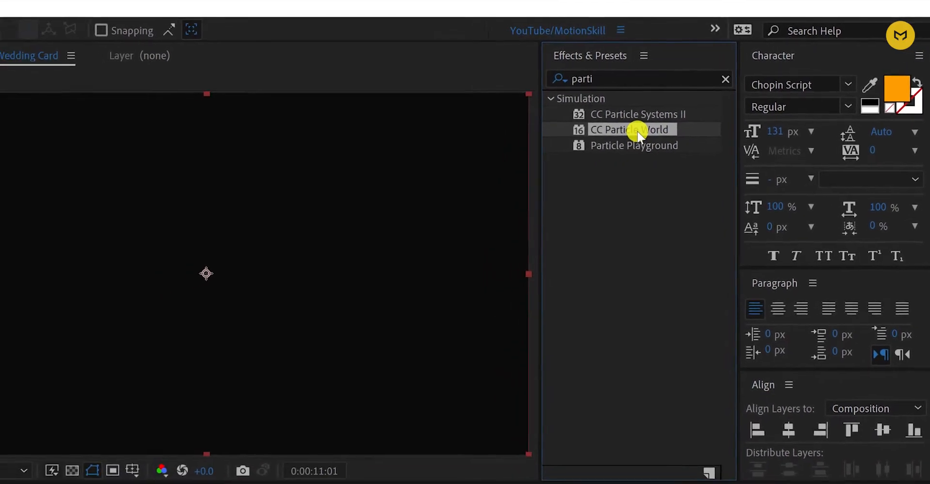
pyautogui.moveTo(637, 131); pyautogui.dragTo(67, 445)
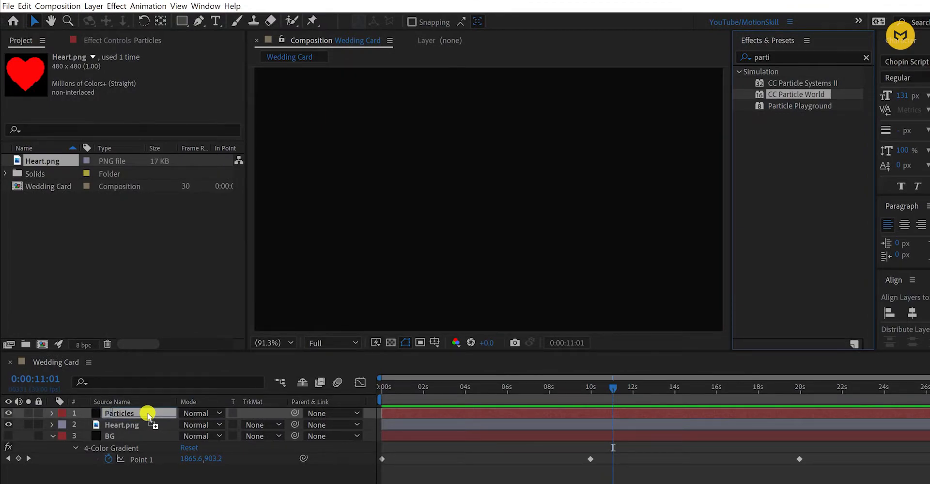
pyautogui.moveTo(148, 415); pyautogui.dragTo(147, 415)
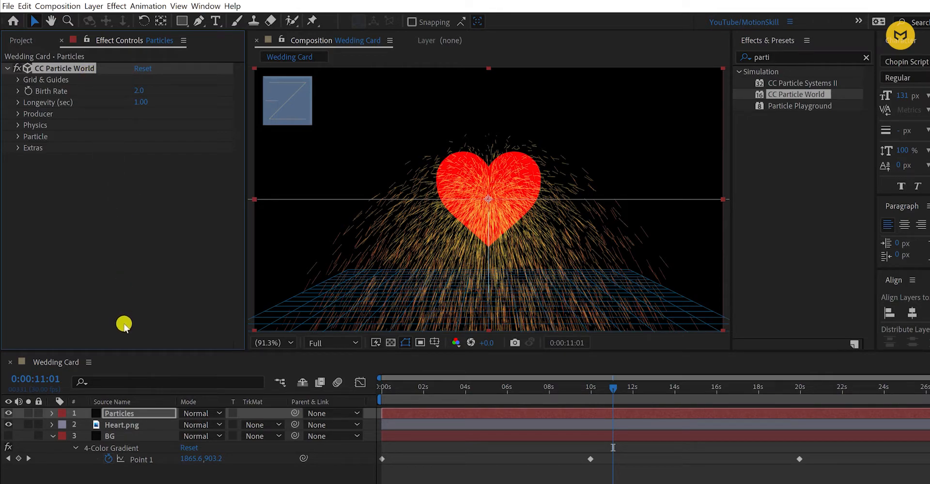
# Step: Hide the Heart.png layer so that only the particles show
pyautogui.click(7, 425)
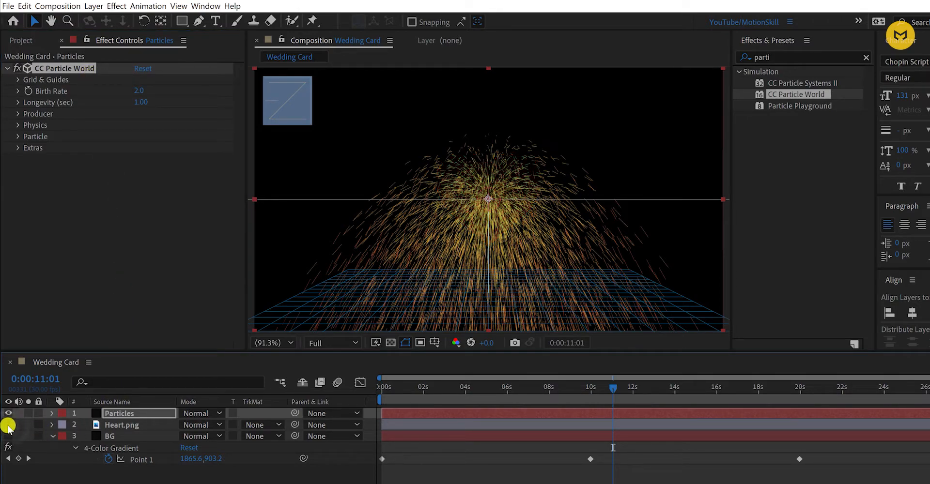
pyautogui.click(8, 425)
pyautogui.click(8, 425)
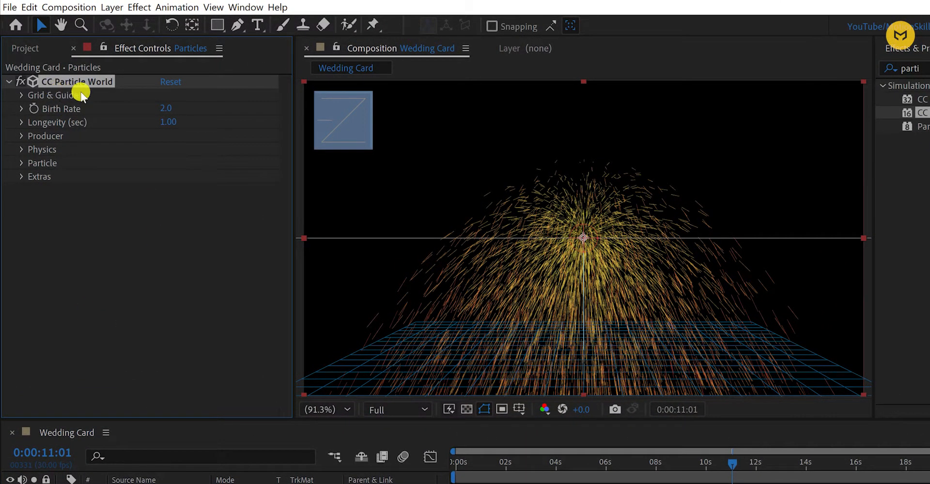
# Step: Set the CC Particle World Longevity to 10 seconds and scrub the timeline to check the particles
pyautogui.click(21, 122)
pyautogui.click(21, 122)
pyautogui.click(172, 125)
pyautogui.write('10')
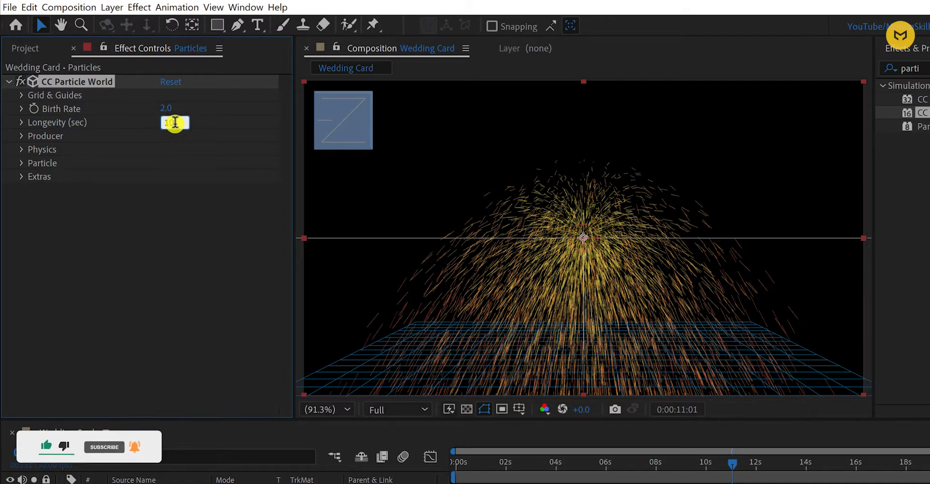
pyautogui.press('Return')
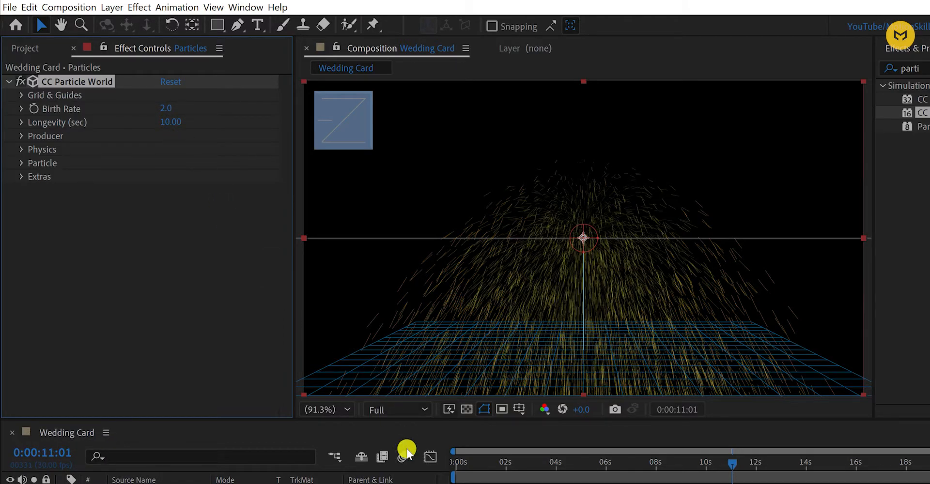
pyautogui.moveTo(466, 472); pyautogui.dragTo(828, 479)
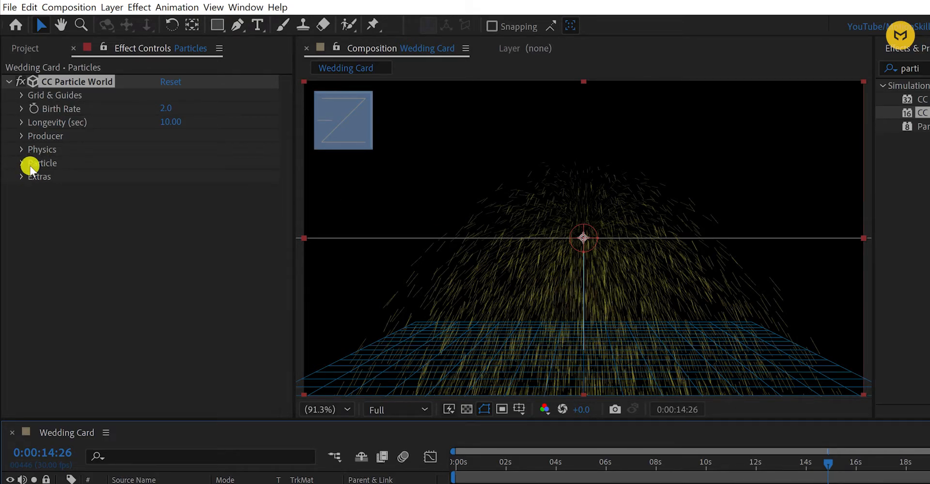
# Step: Widen the particle producer to Radius X 0.635 and Radius Y 0.275, and check the spread near the start of the timeline
pyautogui.click(21, 136)
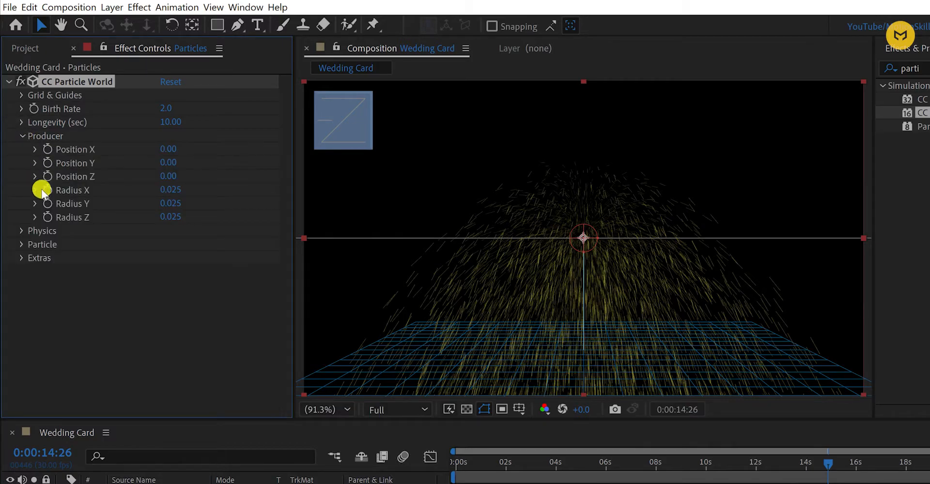
pyautogui.click(171, 190)
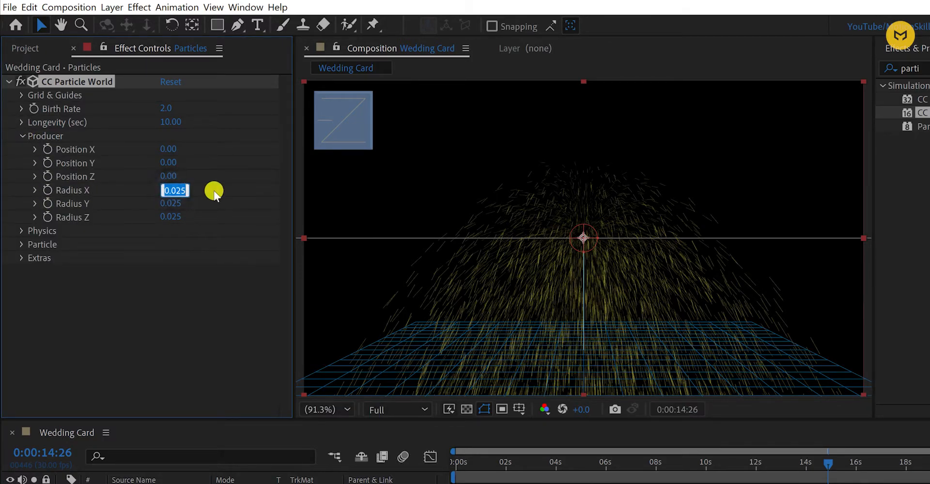
pyautogui.click(214, 191)
pyautogui.moveTo(172, 191); pyautogui.dragTo(227, 191)
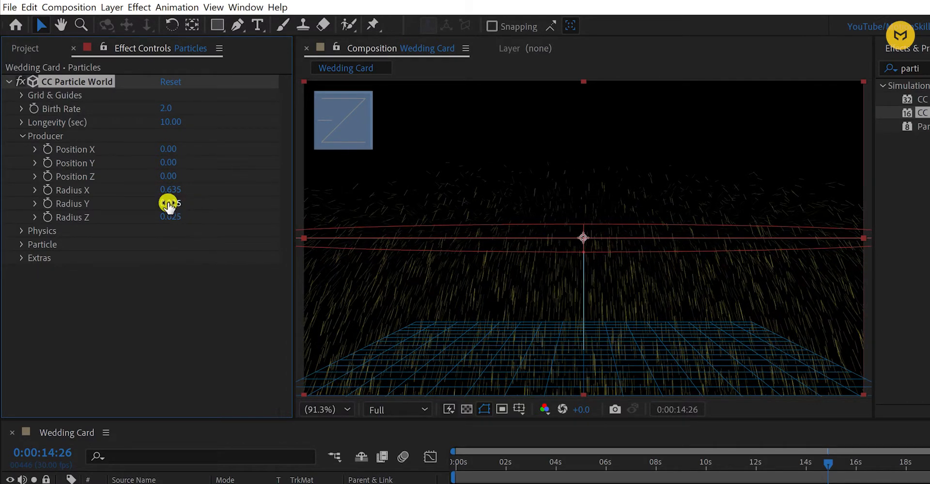
pyautogui.moveTo(171, 202); pyautogui.dragTo(192, 203)
pyautogui.click(455, 452)
pyautogui.moveTo(464, 464); pyautogui.dragTo(512, 475)
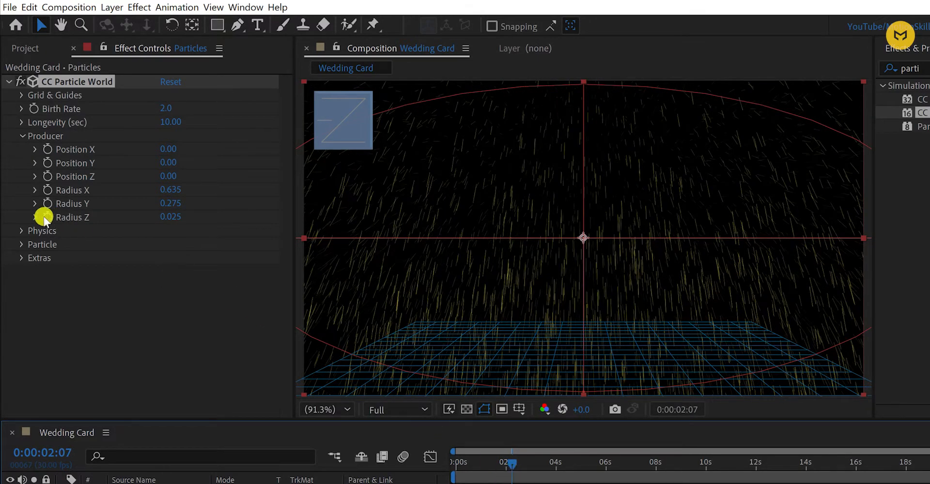
# Step: Try the Vortex animation type in the particle physics and preview the motion
pyautogui.click(22, 231)
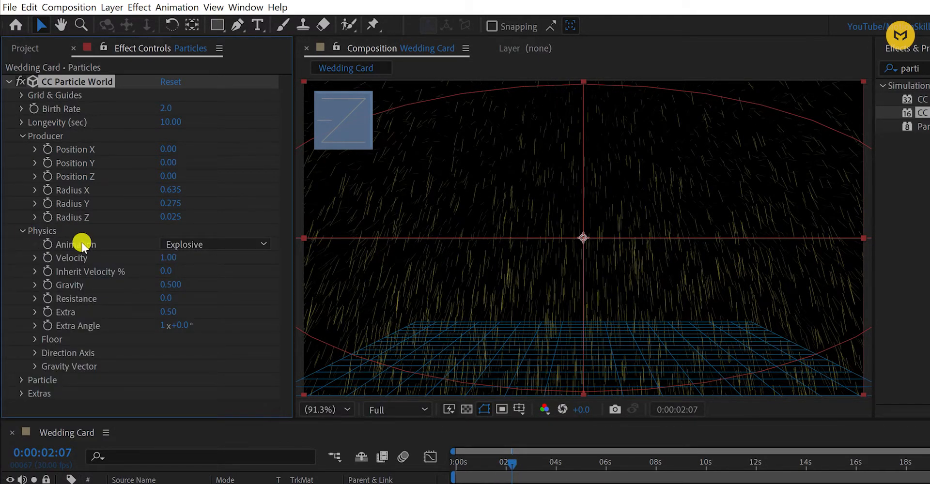
pyautogui.click(206, 245)
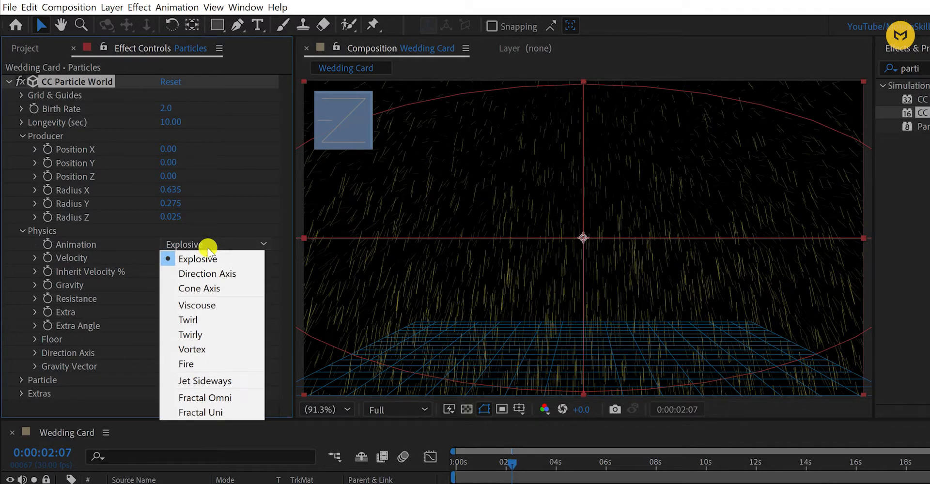
pyautogui.click(227, 350)
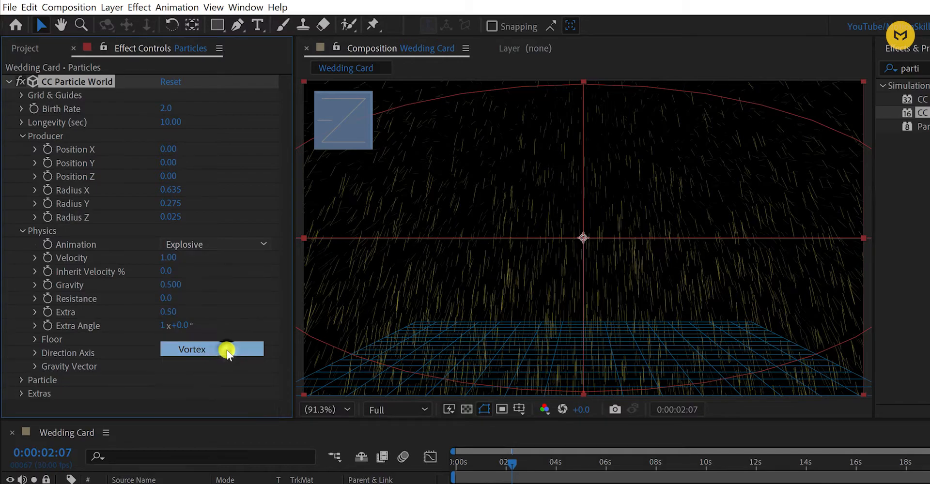
pyautogui.press('space')
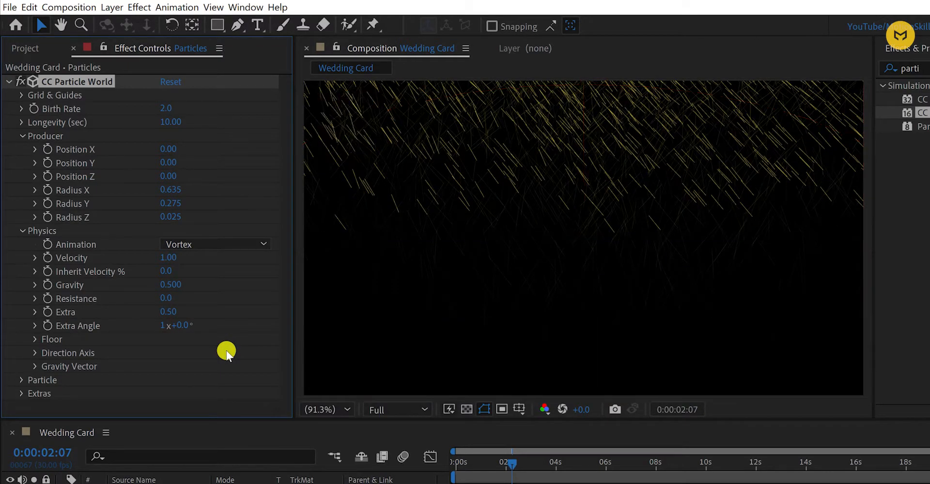
# Step: Change the particle physics animation type to Twirly and preview the motion
pyautogui.click(205, 245)
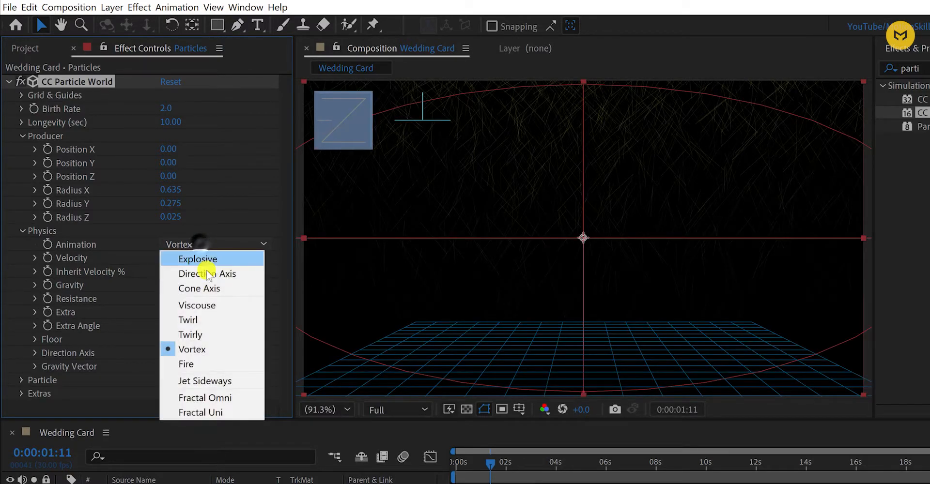
pyautogui.click(213, 338)
pyautogui.press('space')
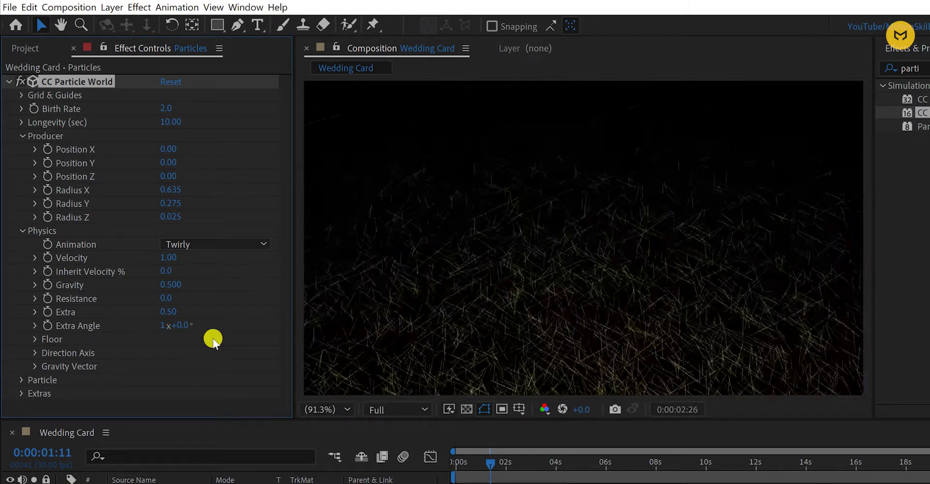
pyautogui.press('space')
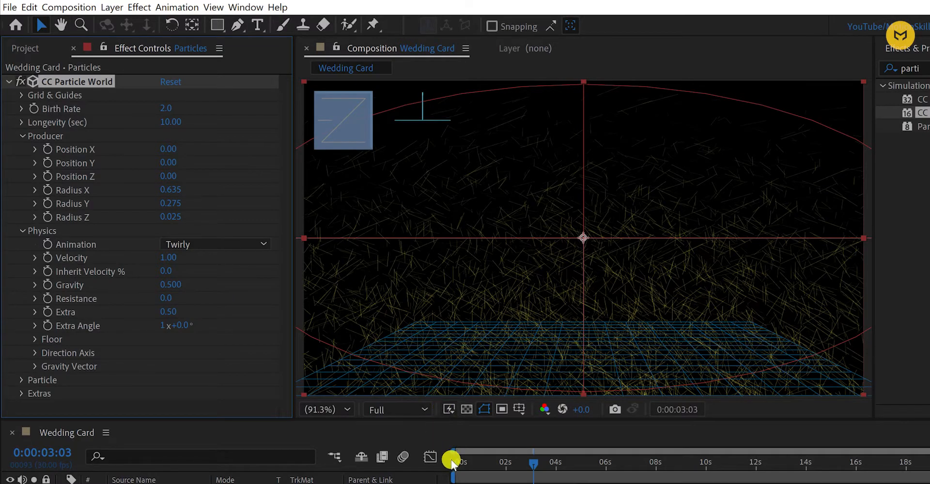
pyautogui.moveTo(464, 469); pyautogui.dragTo(495, 477)
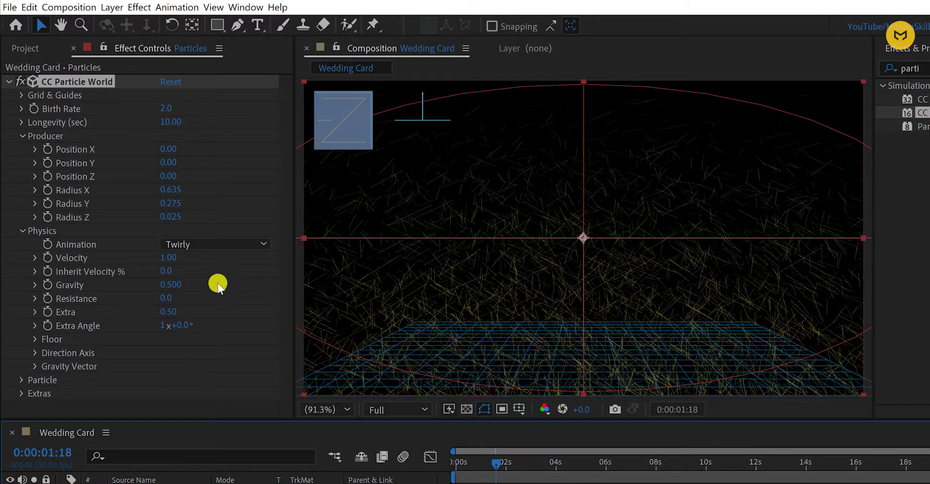
# Step: Reduce the particle Gravity to 0.200 and preview the result
pyautogui.click(176, 287)
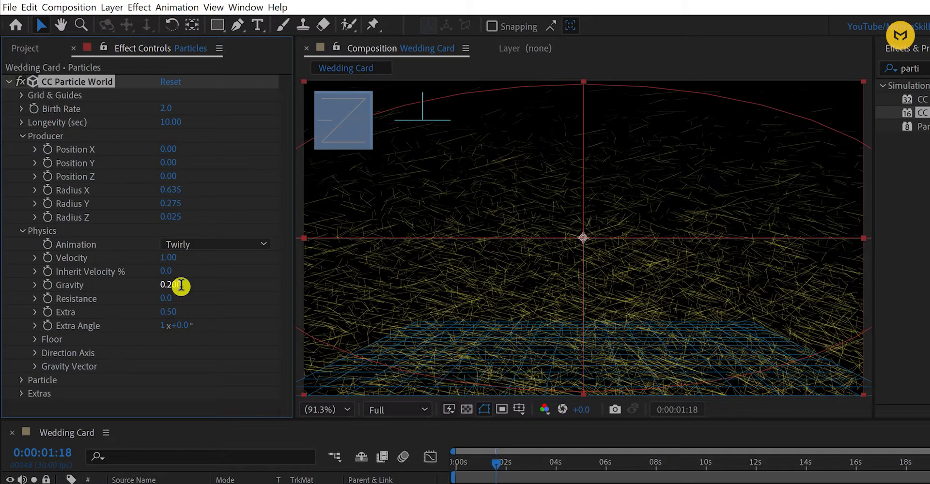
pyautogui.press('space')
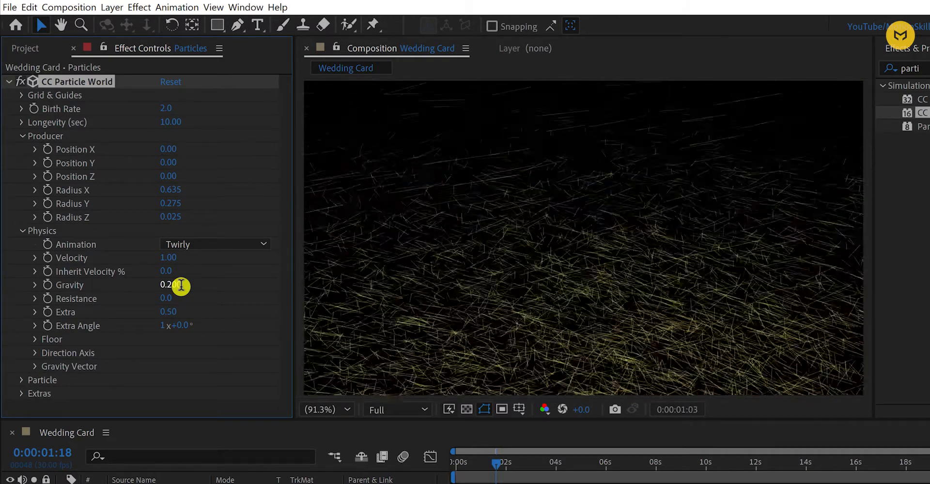
pyautogui.press('space')
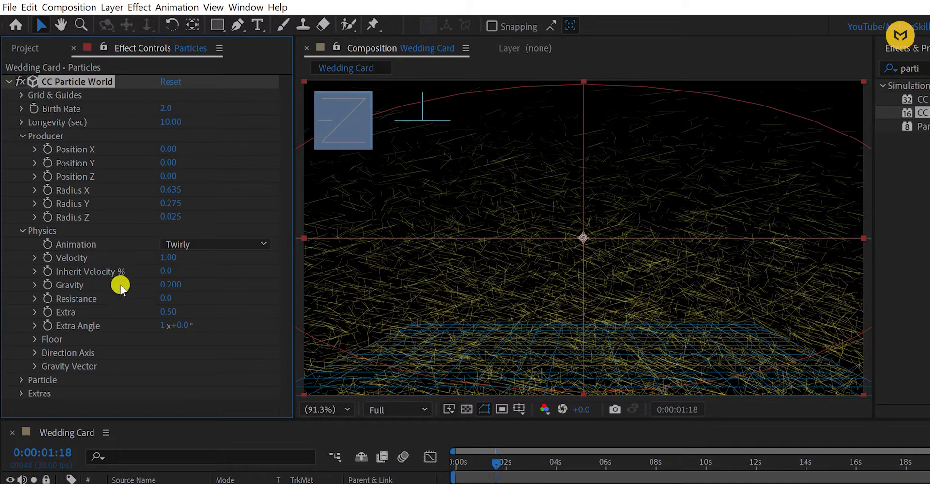
# Step: Try a particle Resistance of 20 and preview the slowed motion
pyautogui.click(165, 299)
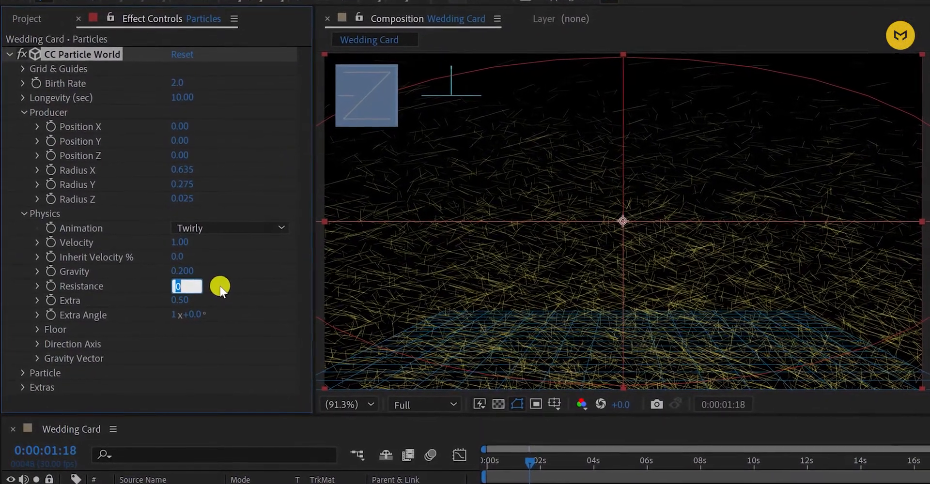
pyautogui.write('2')
pyautogui.write('0')
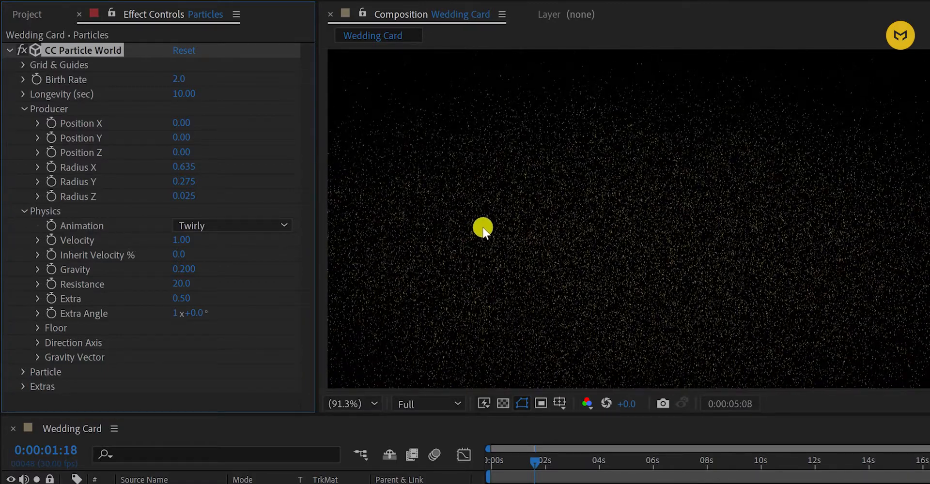
# Step: Set the particle Resistance to 15
pyautogui.click(181, 284)
pyautogui.write('1')
pyautogui.write('5')
pyautogui.press('Return')
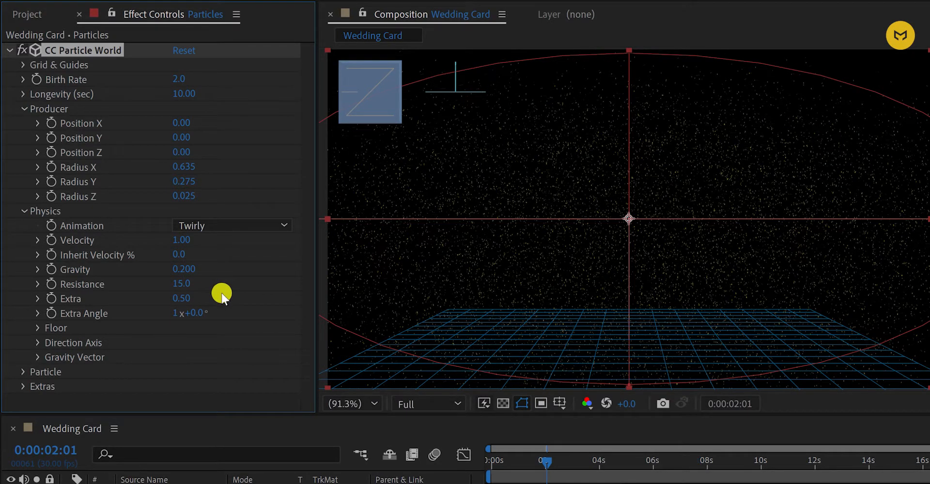
# Step: Change the Particle Type from lines to Textured Disc
pyautogui.click(22, 372)
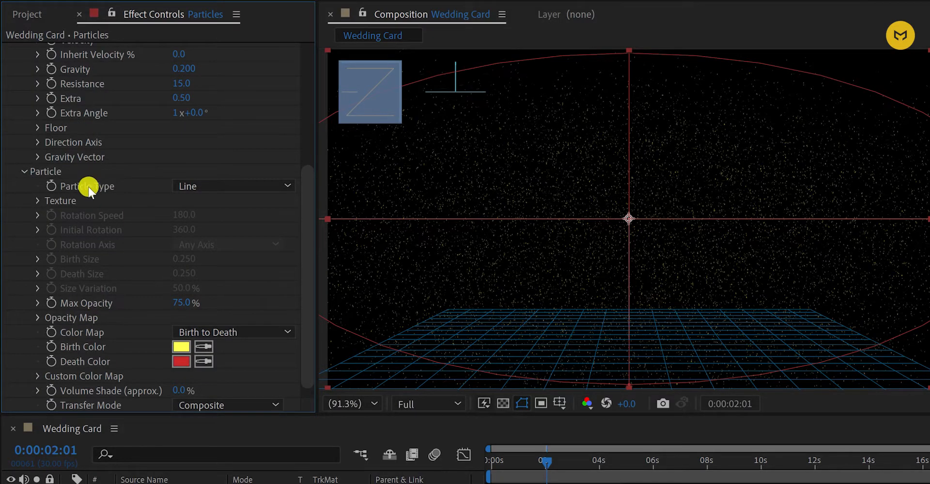
pyautogui.click(208, 186)
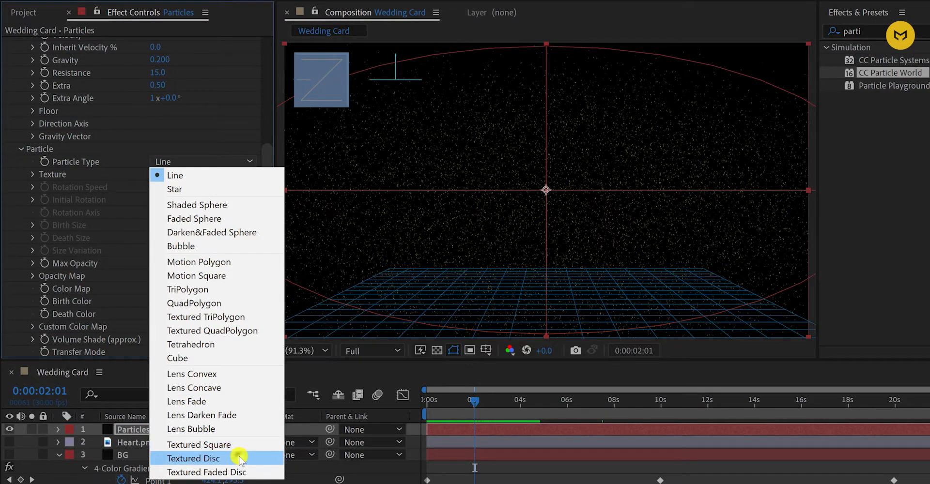
pyautogui.click(237, 458)
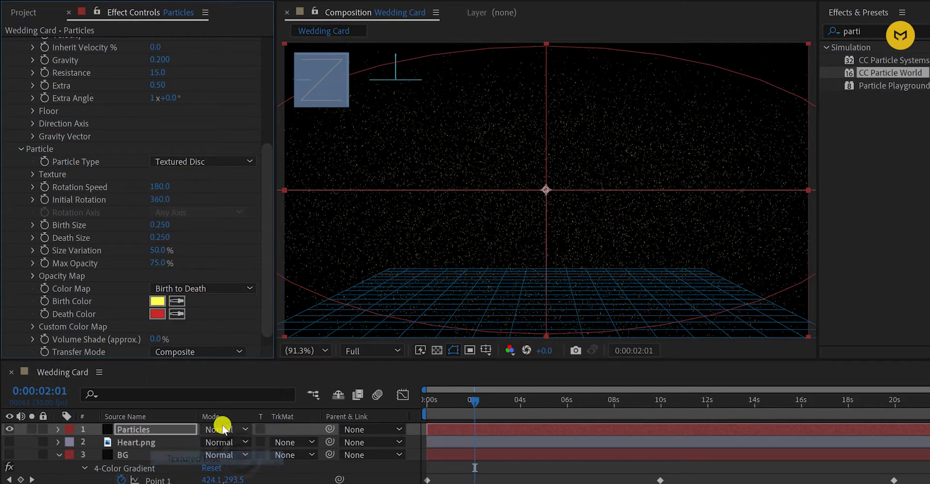
# Step: Use the Heart.png layer as the particle texture and preview the hearts in the composition
pyautogui.click(32, 175)
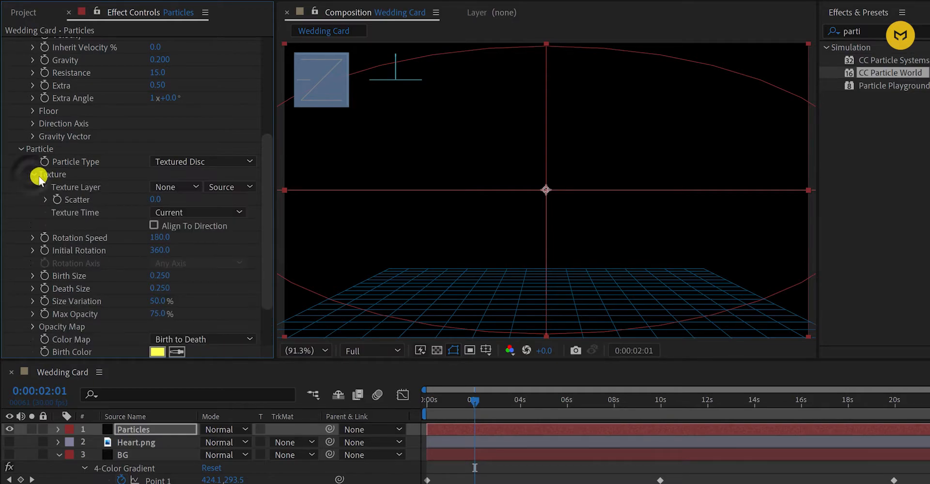
pyautogui.click(184, 187)
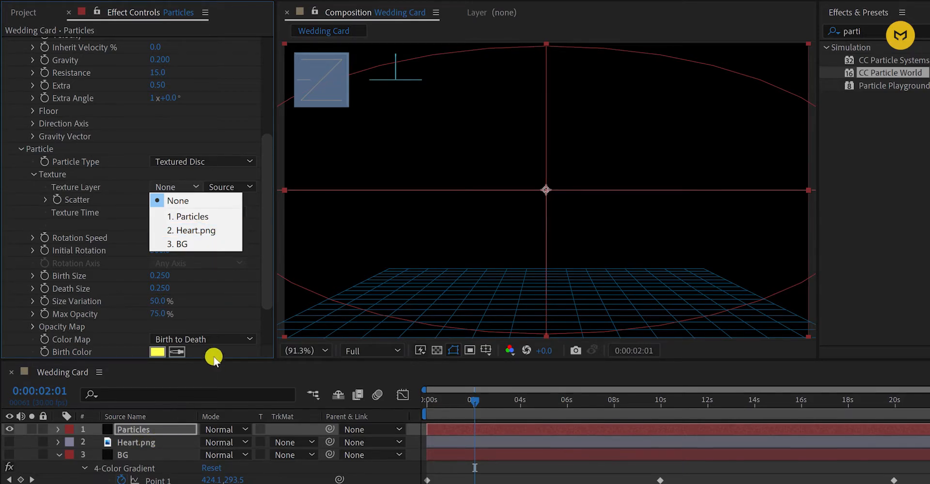
pyautogui.click(216, 230)
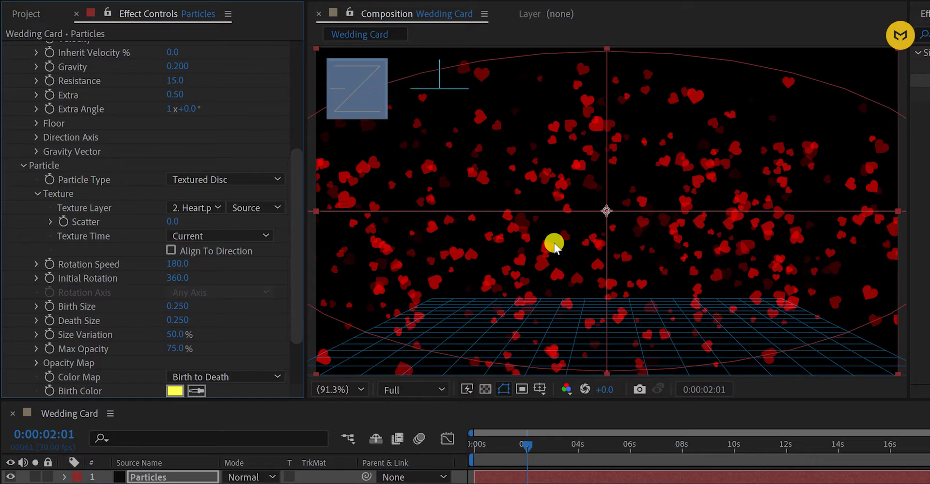
pyautogui.press('space')
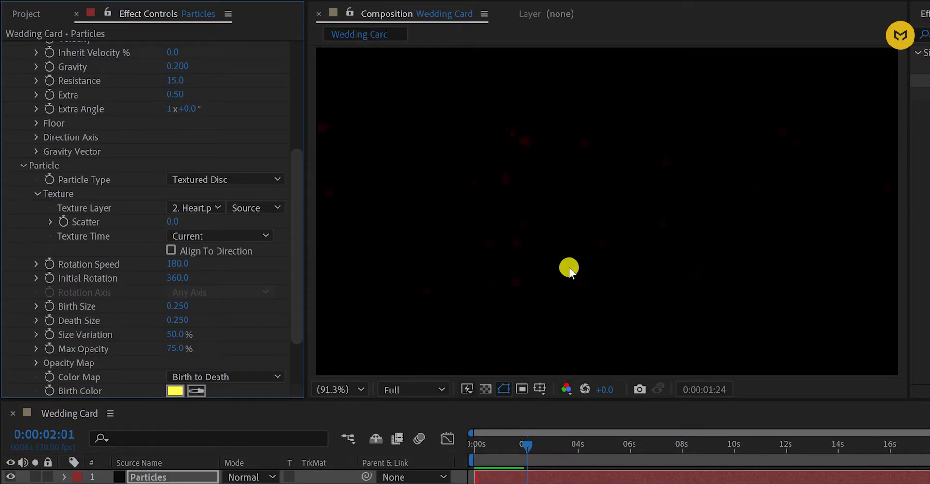
pyautogui.moveTo(490, 443); pyautogui.dragTo(501, 471)
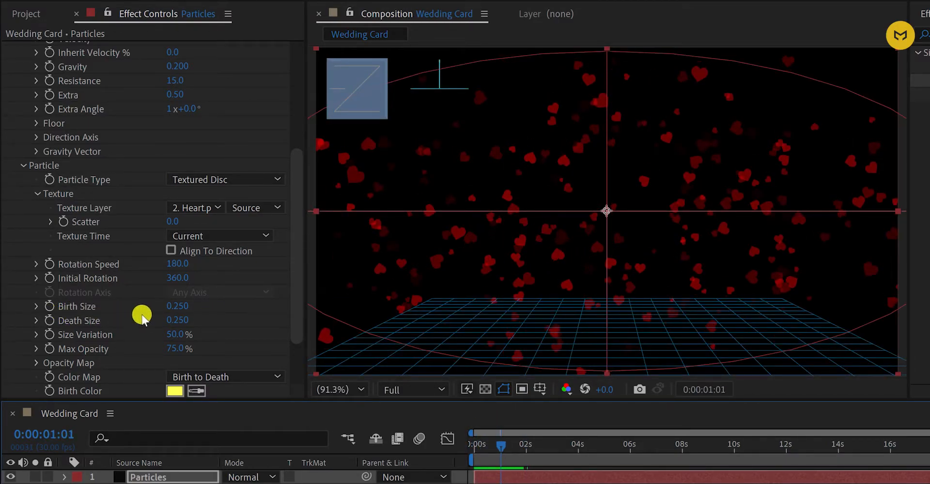
# Step: Set the heart particles' Birth Size to 0.100 and Death Size to 0.200
pyautogui.click(173, 313)
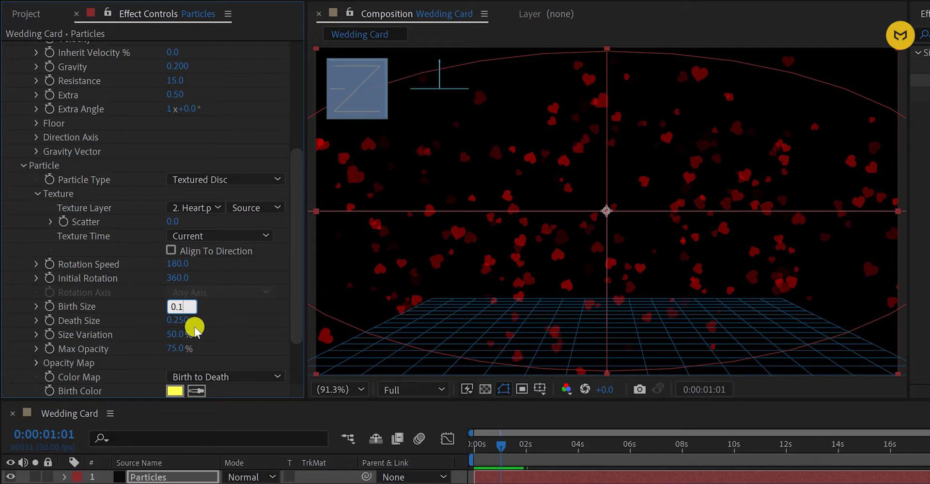
pyautogui.click(178, 322)
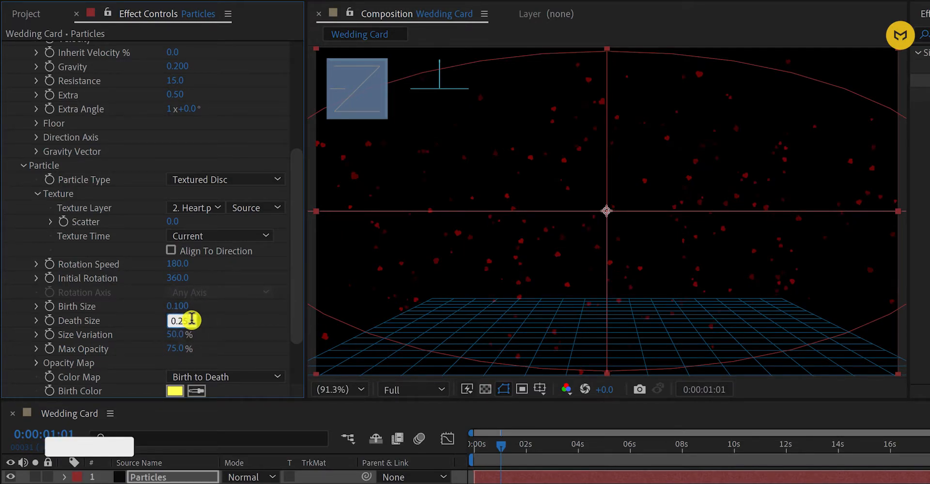
pyautogui.click(221, 327)
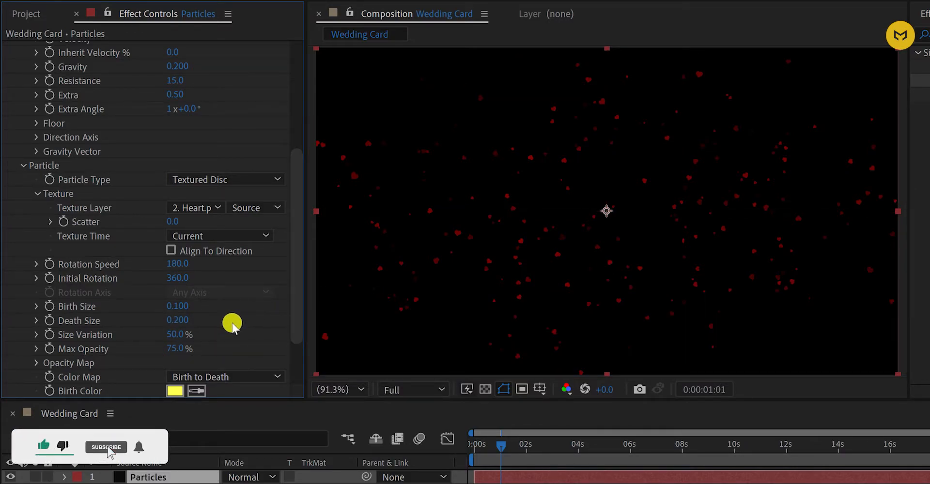
# Step: Compare the hearts' Size Variation at 100% and 1%, and leave it set to 100%
pyautogui.moveTo(183, 333); pyautogui.dragTo(239, 333)
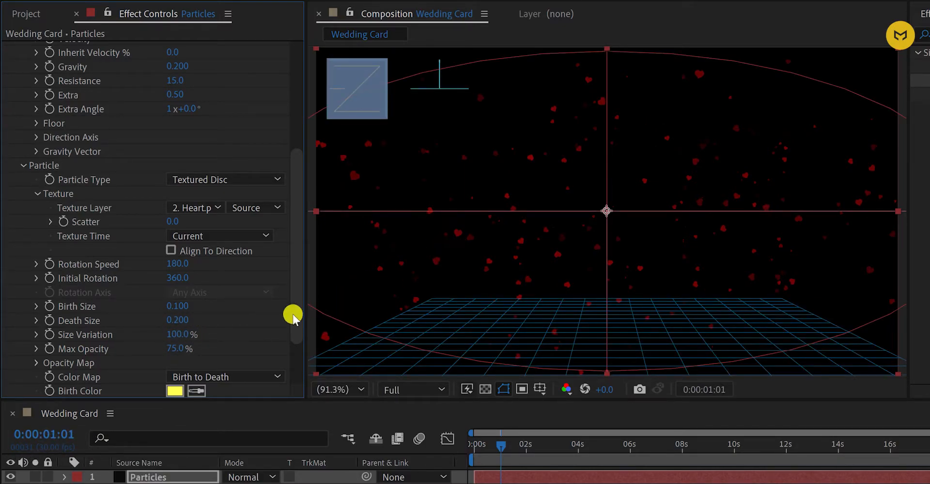
pyautogui.moveTo(182, 336); pyautogui.dragTo(105, 350)
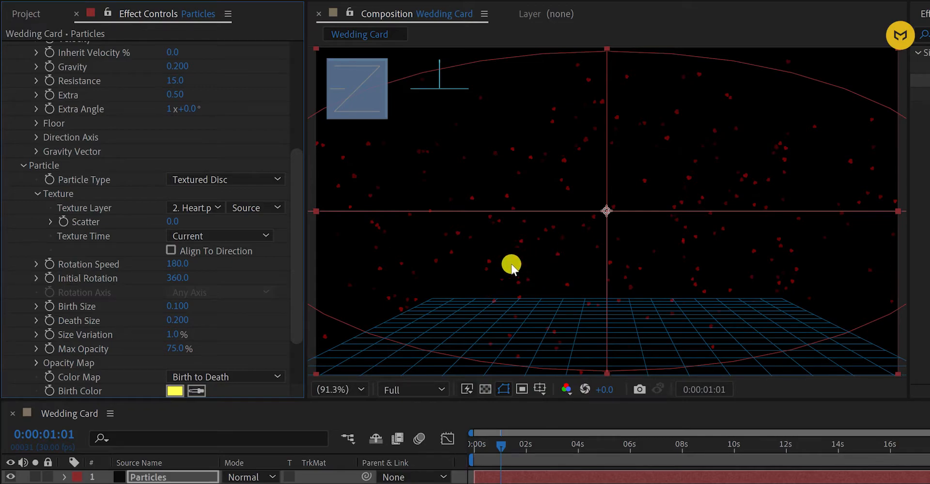
pyautogui.moveTo(177, 336); pyautogui.dragTo(465, 251)
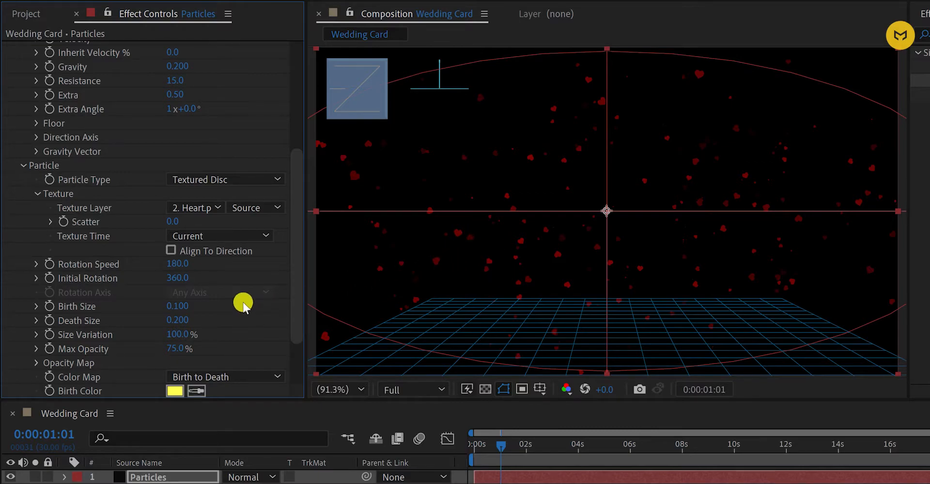
# Step: Set the heart particles' Birth Rate to 1.0 and preview the hearts in the composition
pyautogui.scroll(-3, 242, 303)
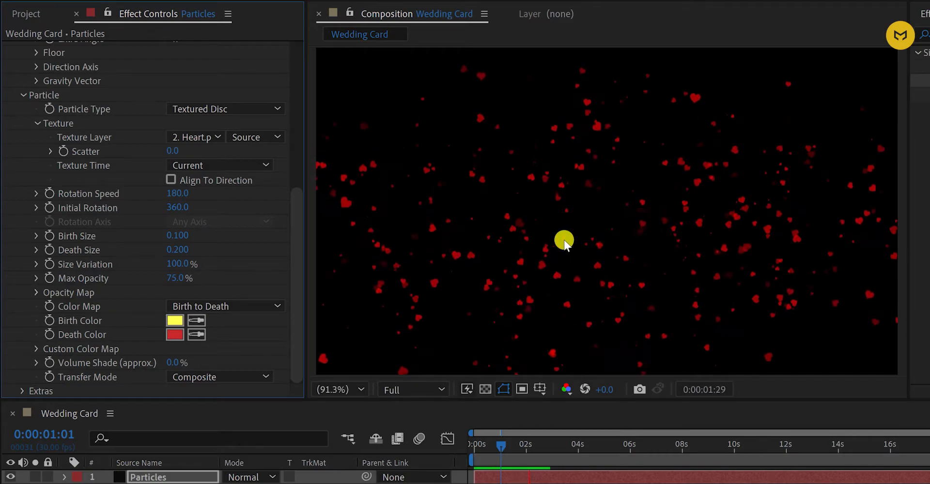
pyautogui.press('space')
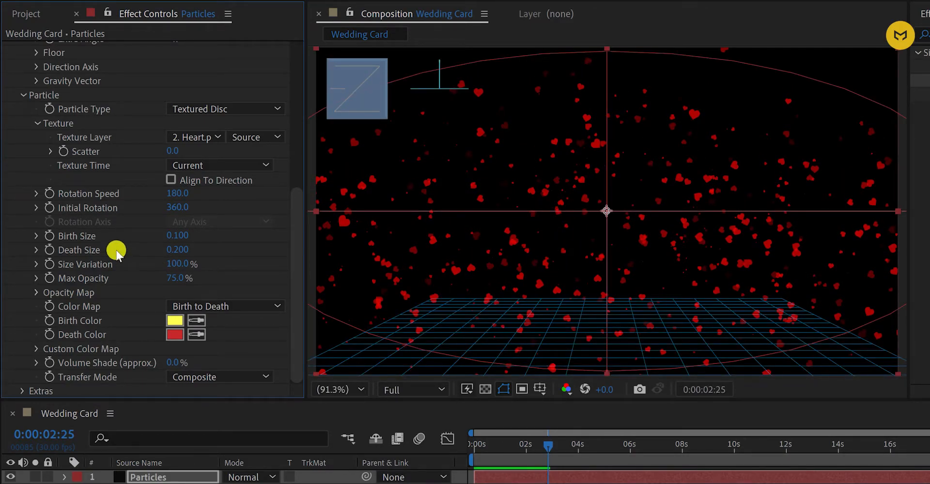
pyautogui.scroll(10, 117, 249)
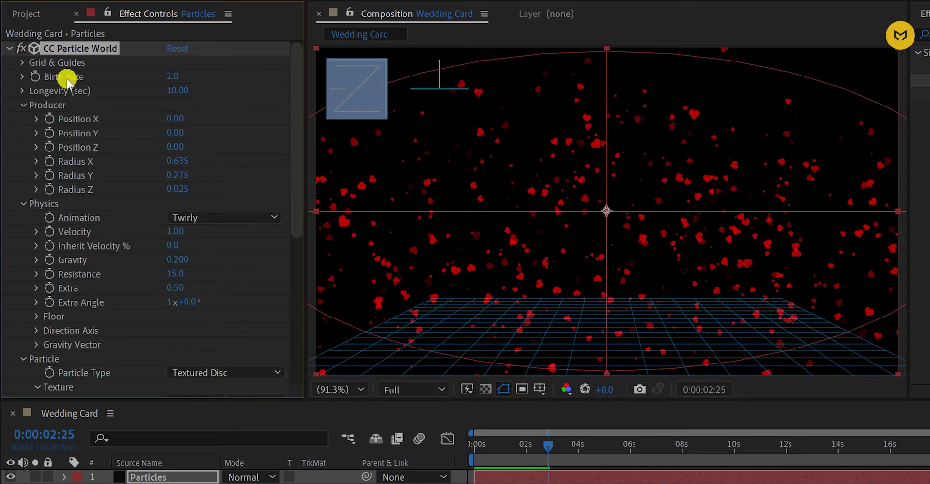
pyautogui.click(173, 76)
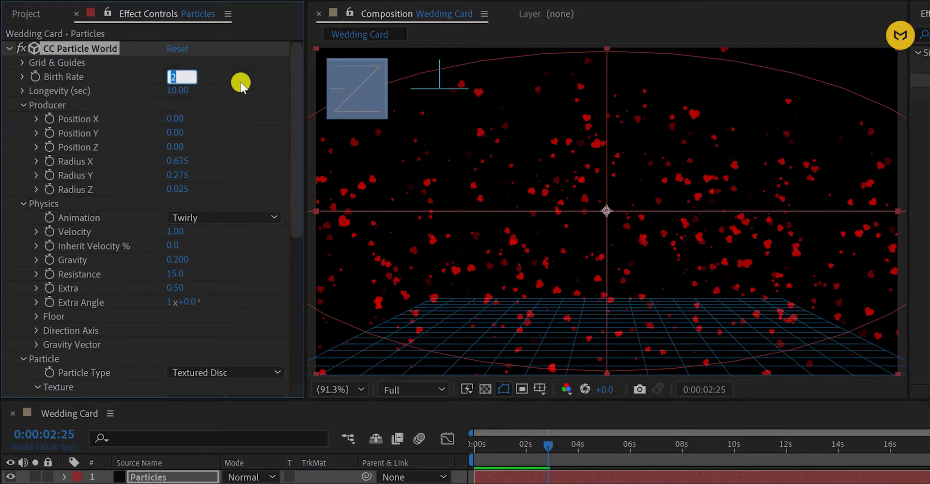
pyautogui.write('1')
pyautogui.press('Return')
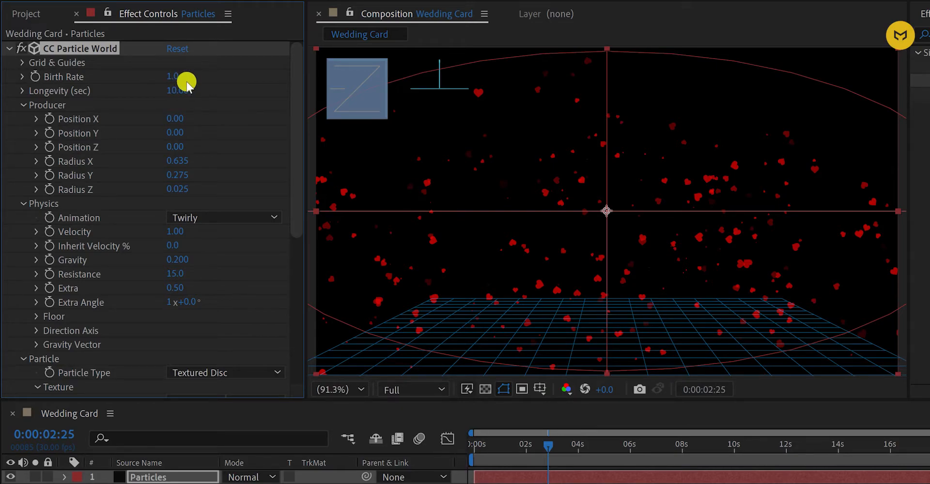
pyautogui.press('space')
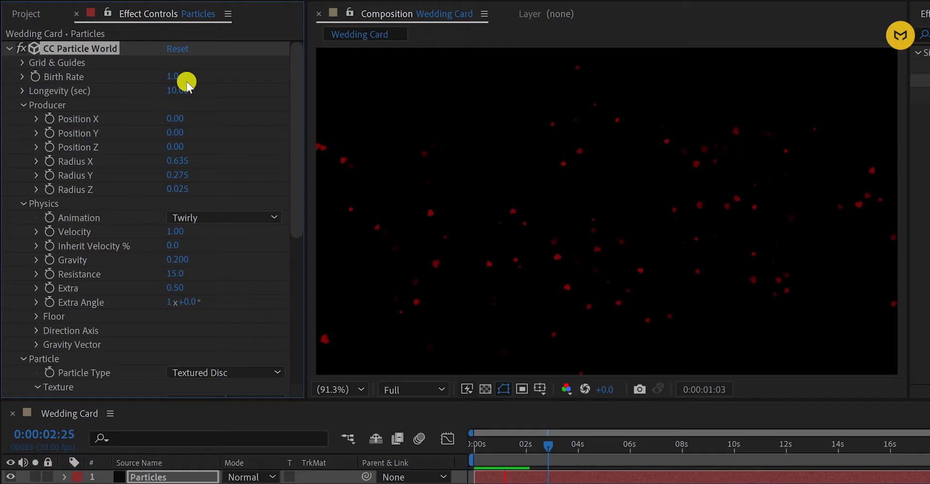
pyautogui.press('Home')
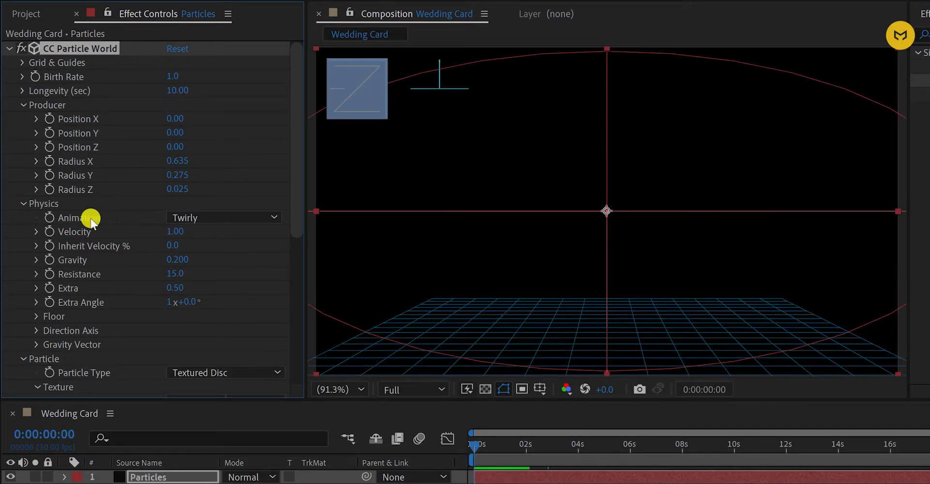
# Step: Set the hearts' Resistance to 10.0 and Longevity to 5.00 seconds, previewing the motion
pyautogui.click(179, 273)
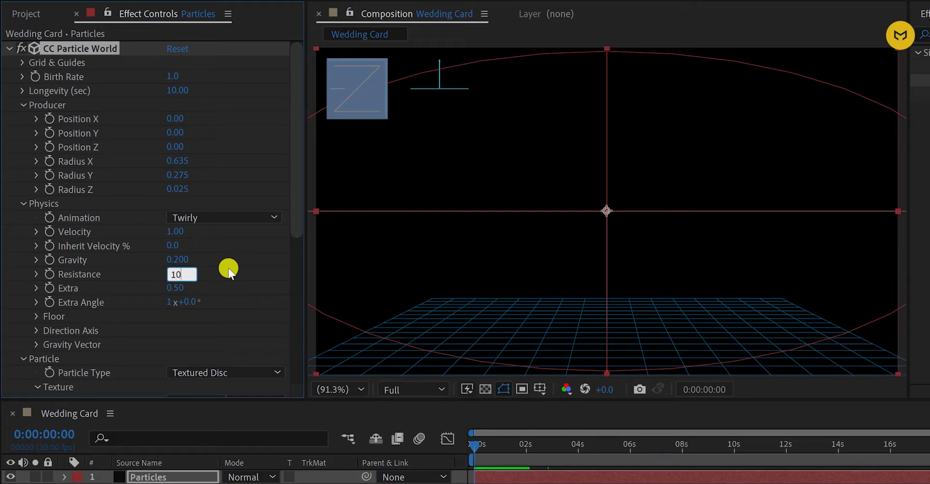
pyautogui.press('Return')
pyautogui.press('space')
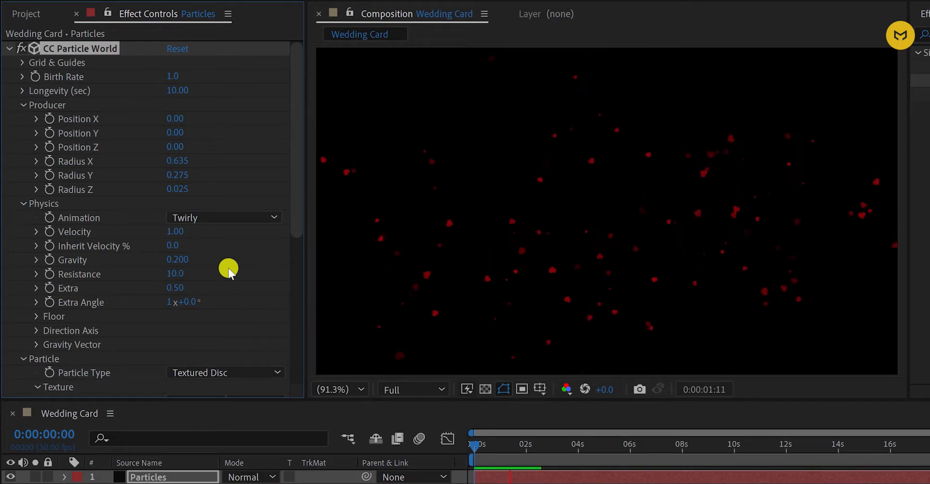
pyautogui.press('space')
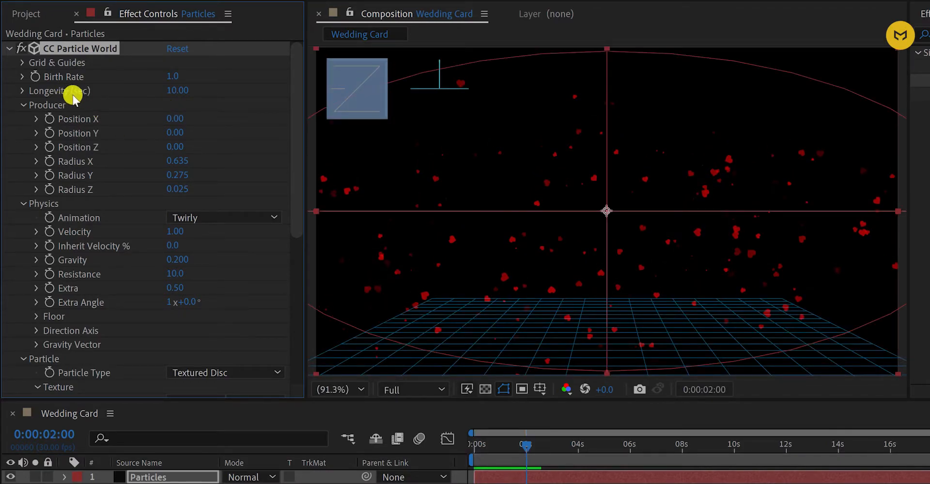
pyautogui.click(182, 92)
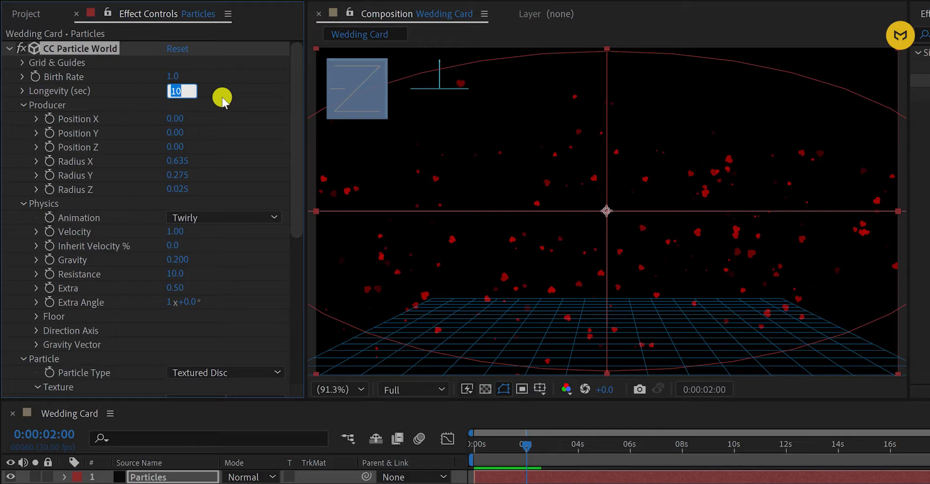
pyautogui.press('Return')
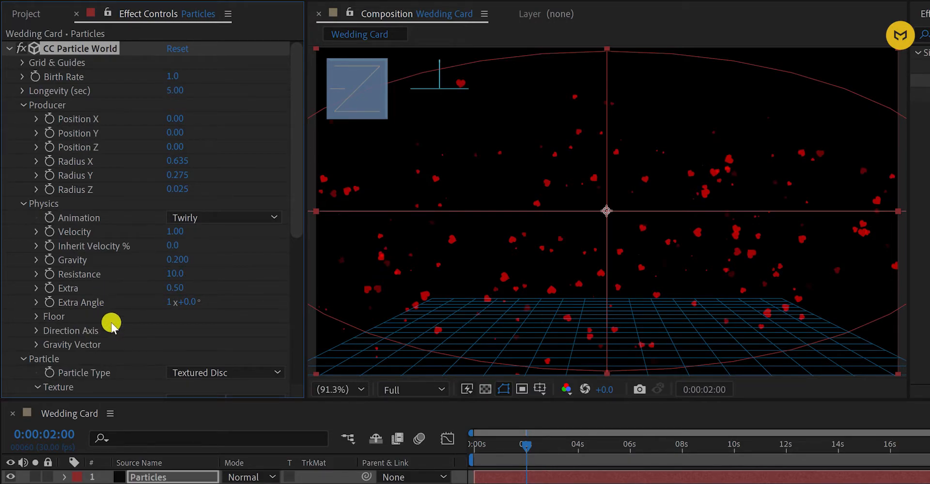
# Step: Set the heart particles' Death Size to 0.050 and preview the animation
pyautogui.scroll(-4, 112, 323)
pyautogui.scroll(-1, 112, 324)
pyautogui.click(181, 327)
pyautogui.write('0.05')
pyautogui.press('Return')
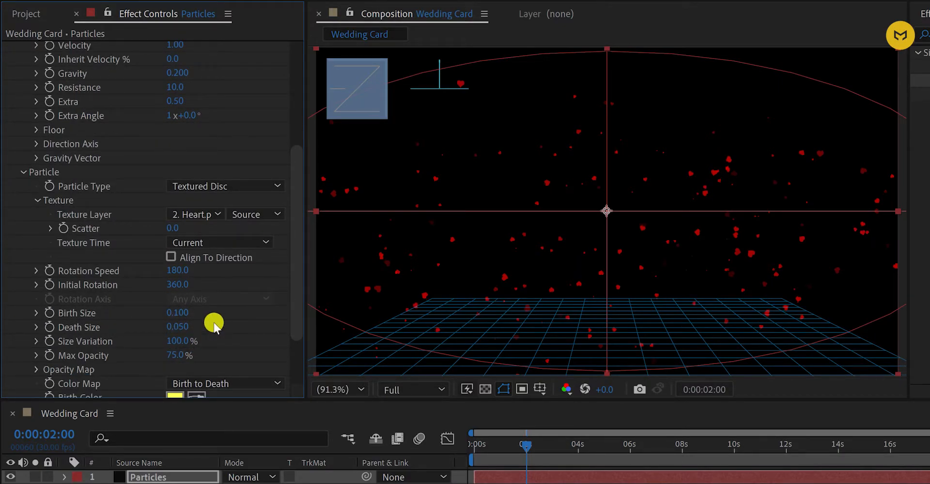
pyautogui.press('space')
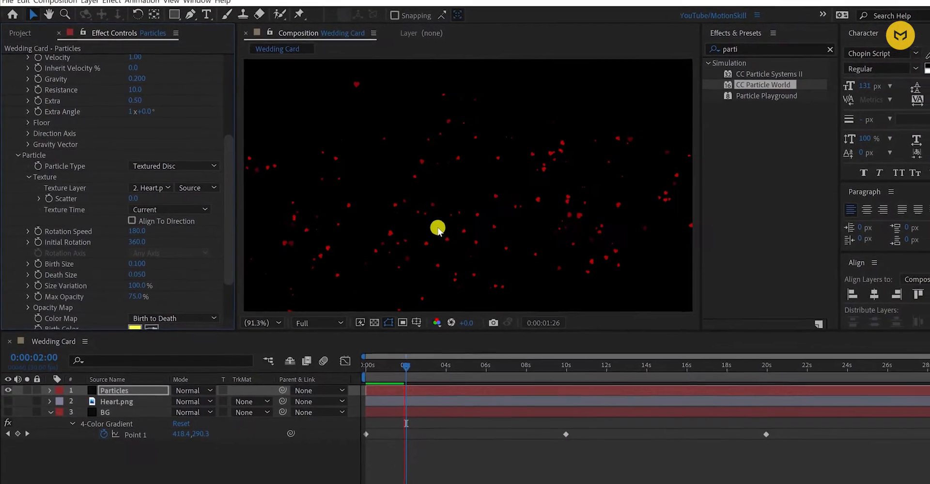
pyautogui.press('space')
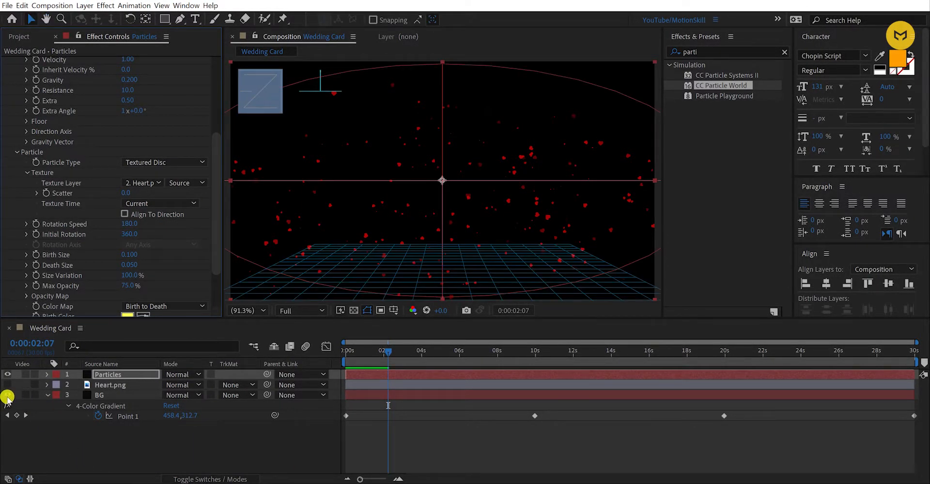
# Step: Show the BG layer and set the Particles layer's blending mode to Screen
pyautogui.click(8, 395)
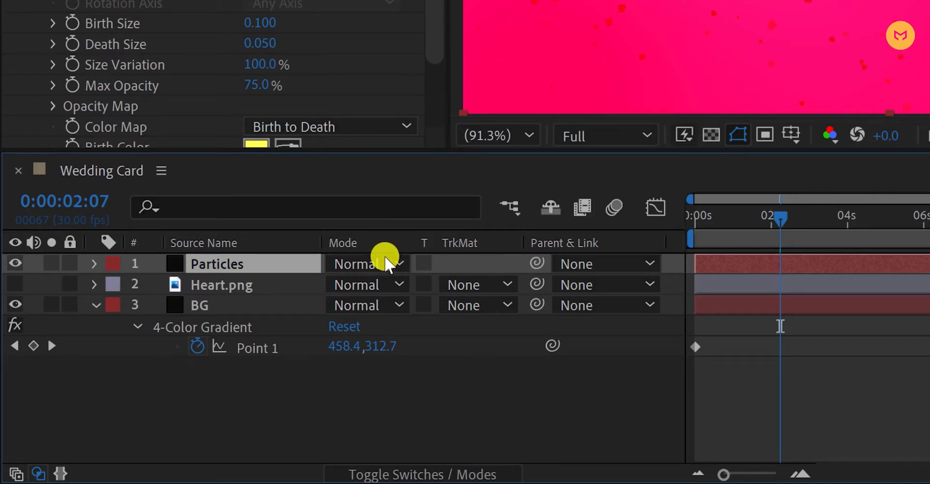
pyautogui.rightClick(298, 242)
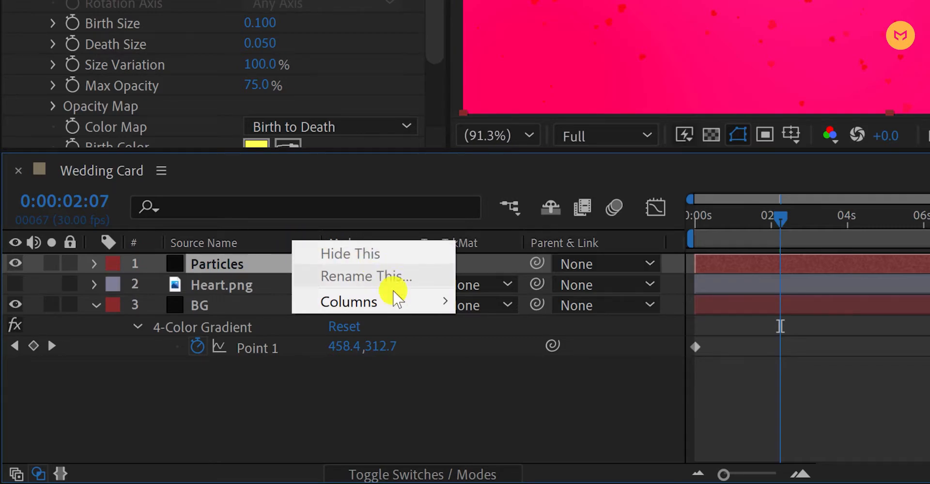
pyautogui.moveTo(397, 306)
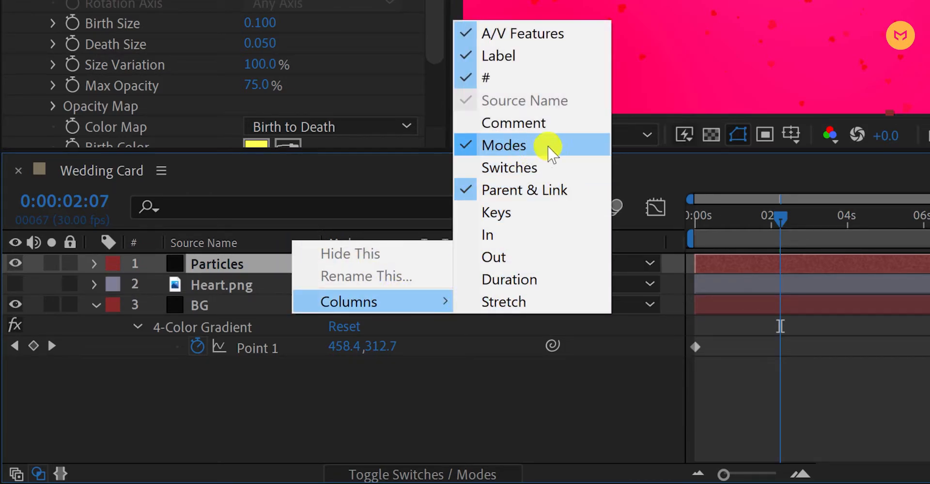
pyautogui.click(278, 265)
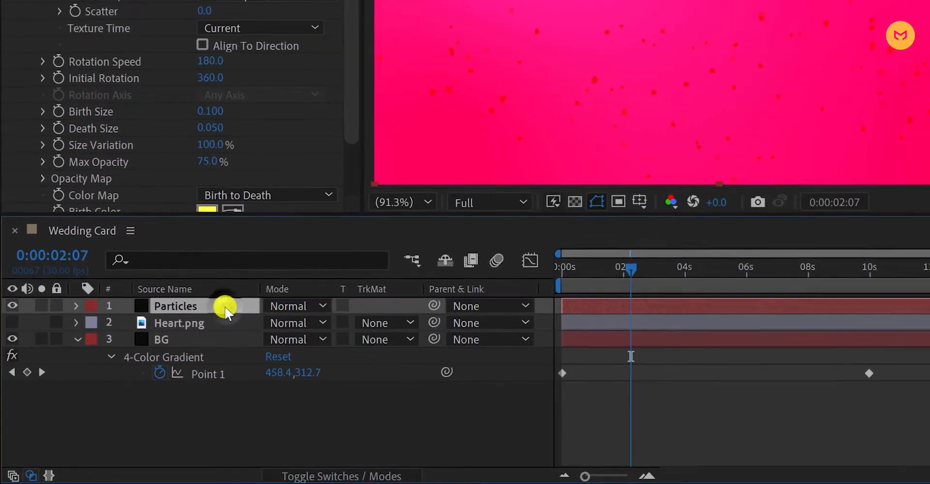
pyautogui.click(295, 306)
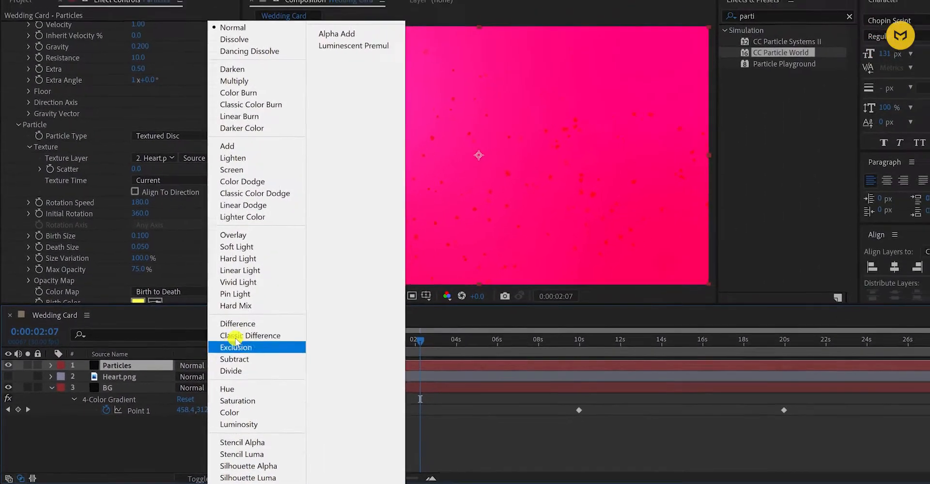
pyautogui.click(228, 189)
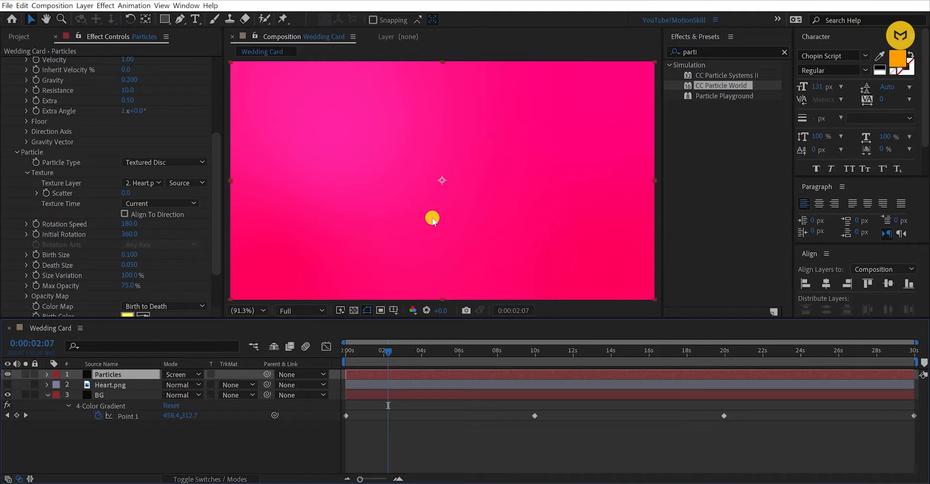
# Step: Hide the Particles layer, and show and select the Heart.png layer
pyautogui.click(8, 374)
pyautogui.click(7, 385)
pyautogui.click(110, 385)
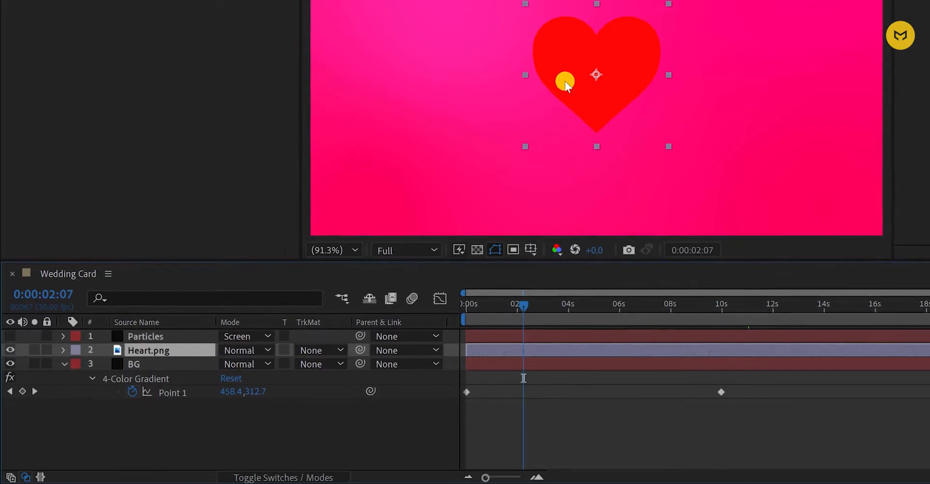
# Step: Pre-compose the Heart.png layer as a composition named Heart.png, moving all attributes into the new composition
pyautogui.rightClick(178, 355)
pyautogui.click(273, 281)
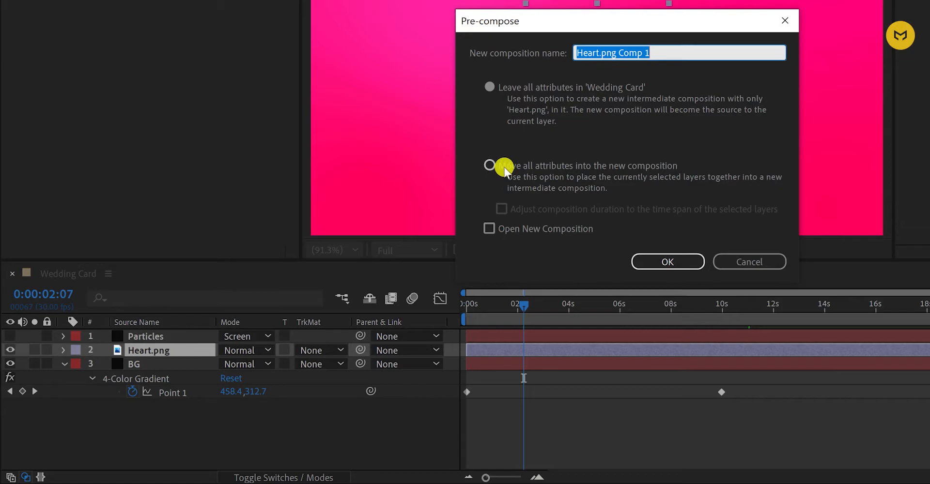
pyautogui.click(507, 169)
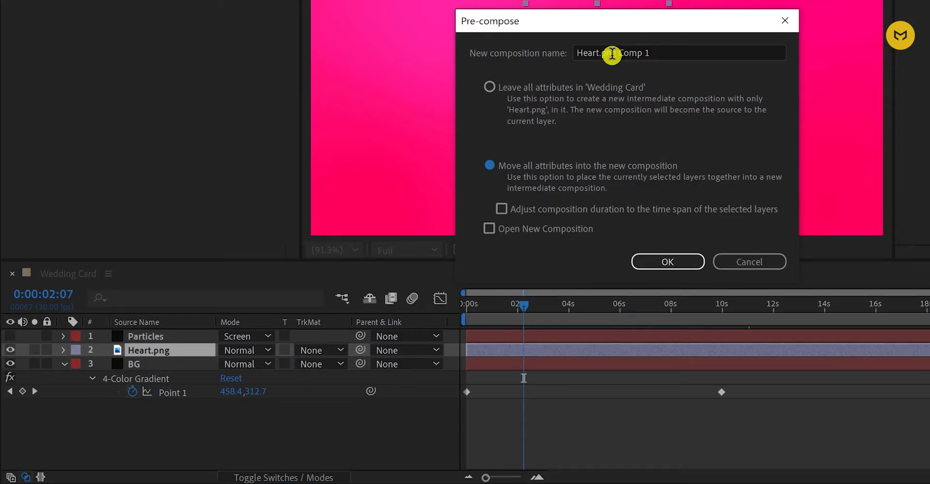
pyautogui.moveTo(615, 53); pyautogui.dragTo(674, 61)
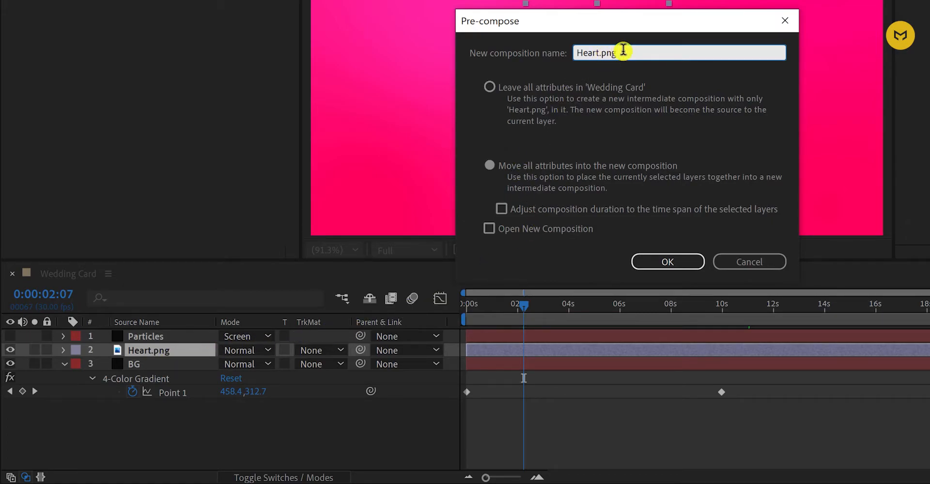
pyautogui.moveTo(630, 51); pyautogui.dragTo(591, 53)
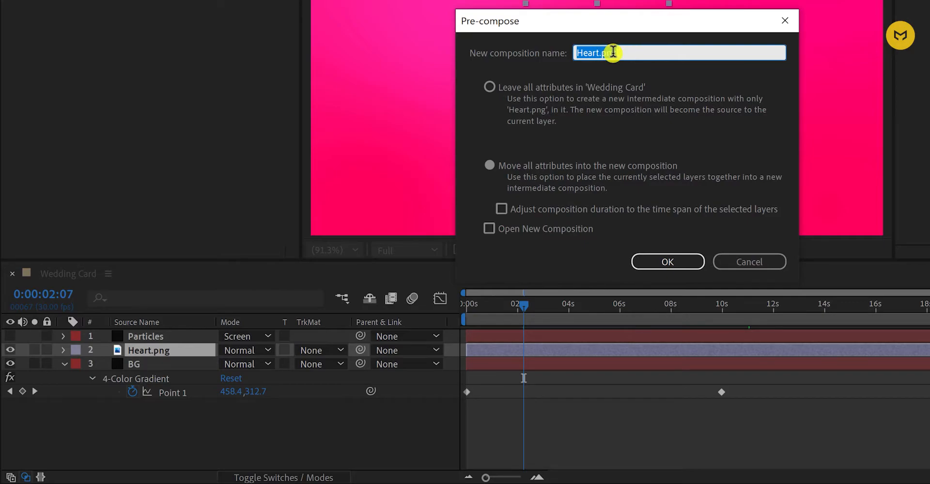
pyautogui.click(671, 260)
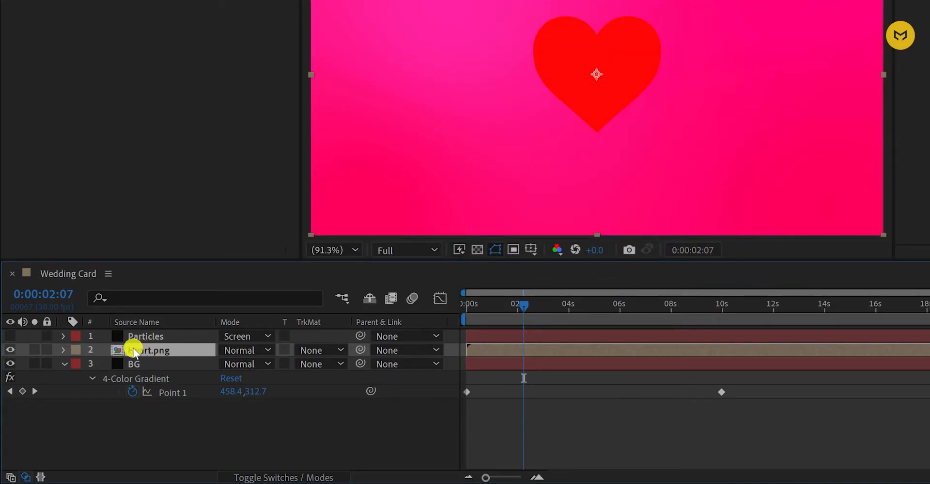
# Step: Hide the pre-composed Heart.png layer in Wedding Card and open the Heart.png composition
pyautogui.click(10, 349)
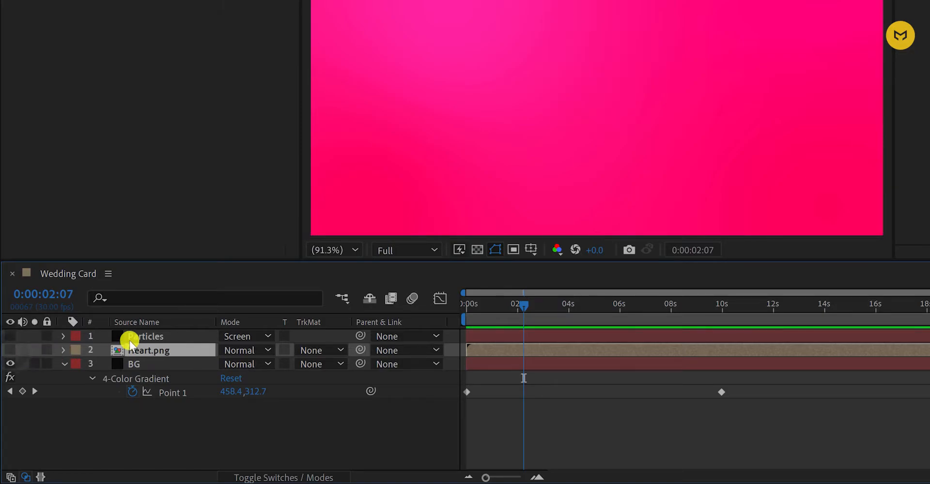
pyautogui.doubleClick(167, 351)
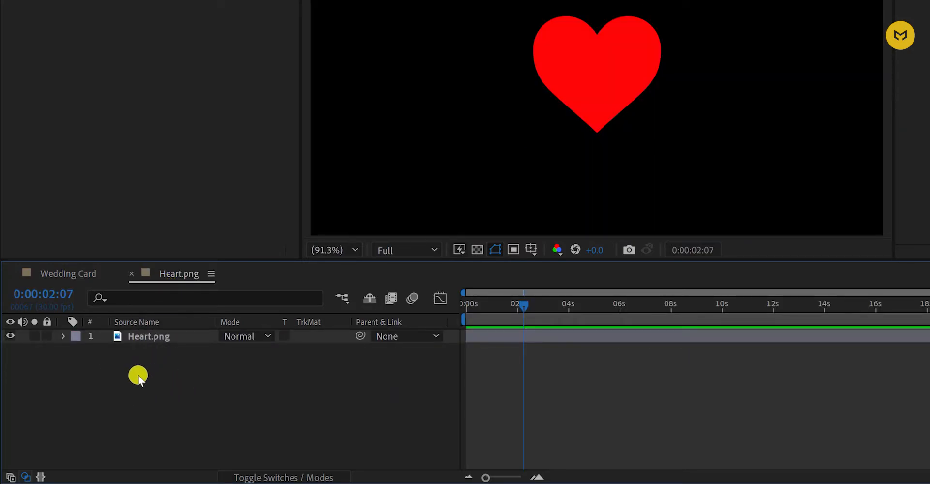
pyautogui.click(79, 274)
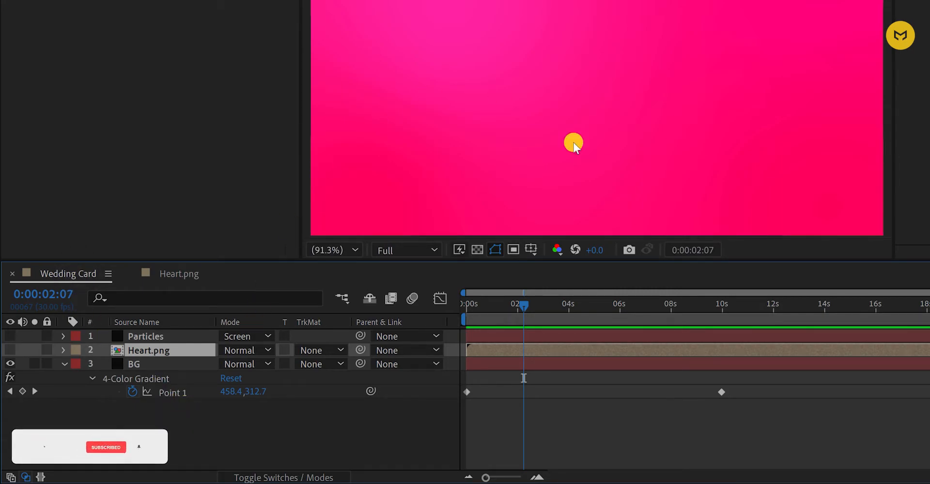
pyautogui.click(176, 275)
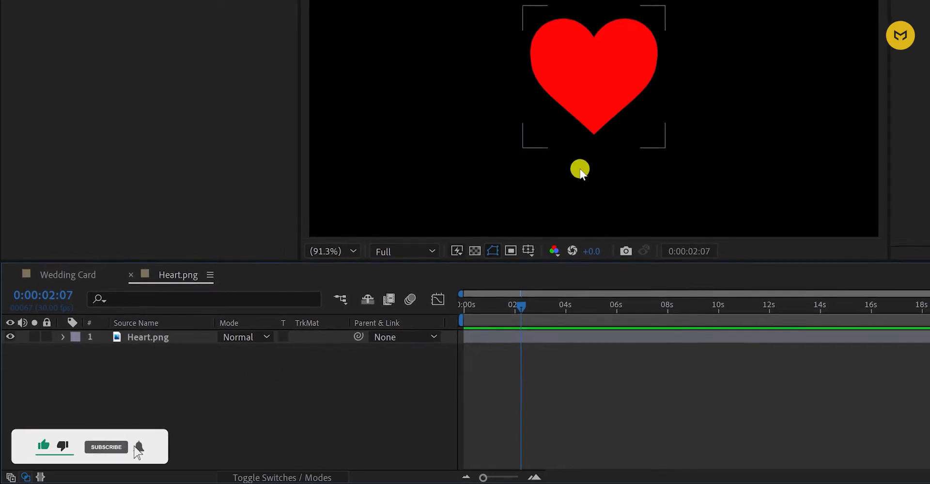
# Step: Search the effects for "fill" and apply the Fill effect to the heart layer inside the Heart.png composition
pyautogui.click(159, 339)
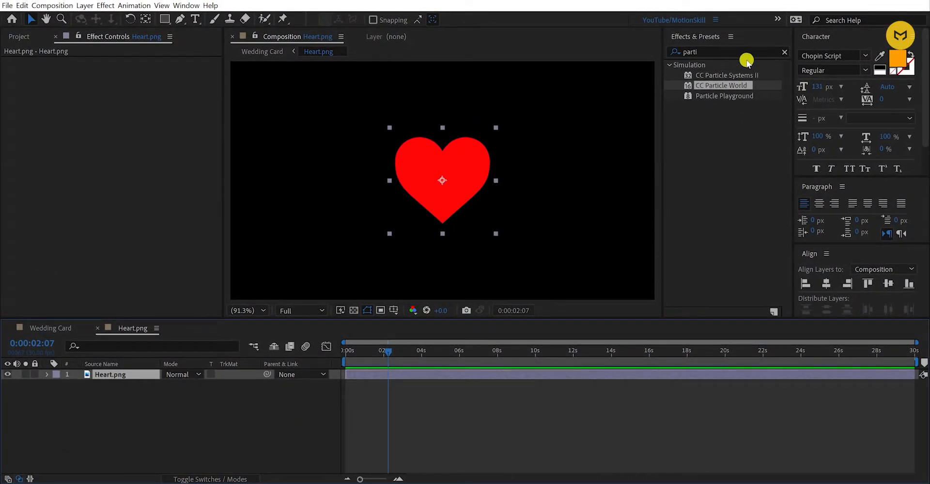
pyautogui.click(730, 51)
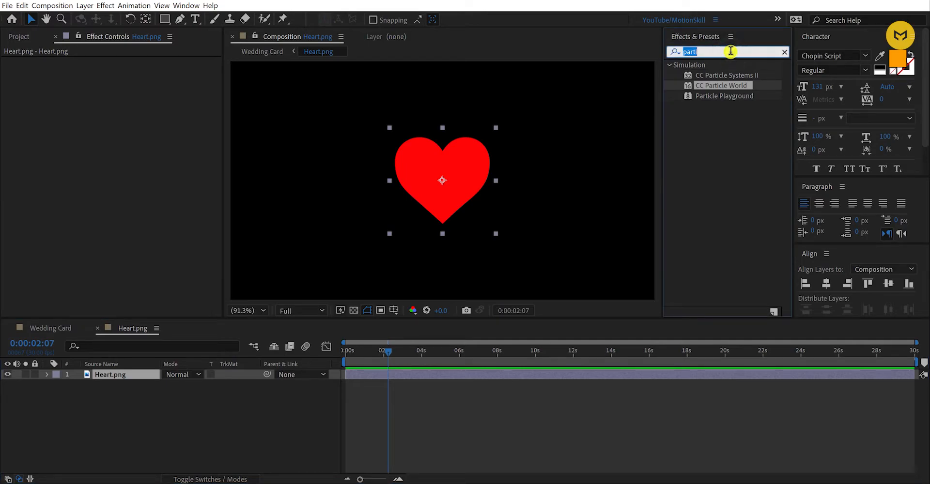
pyautogui.write('fill')
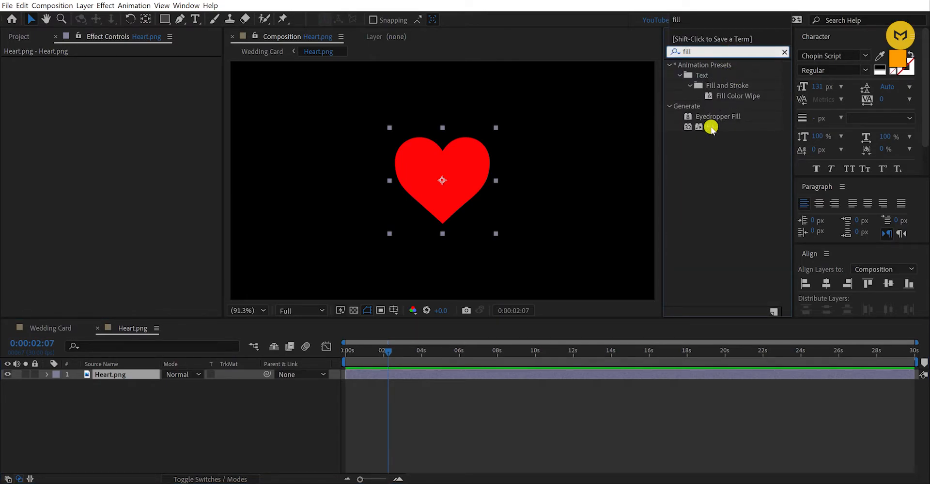
pyautogui.moveTo(711, 128); pyautogui.dragTo(425, 193)
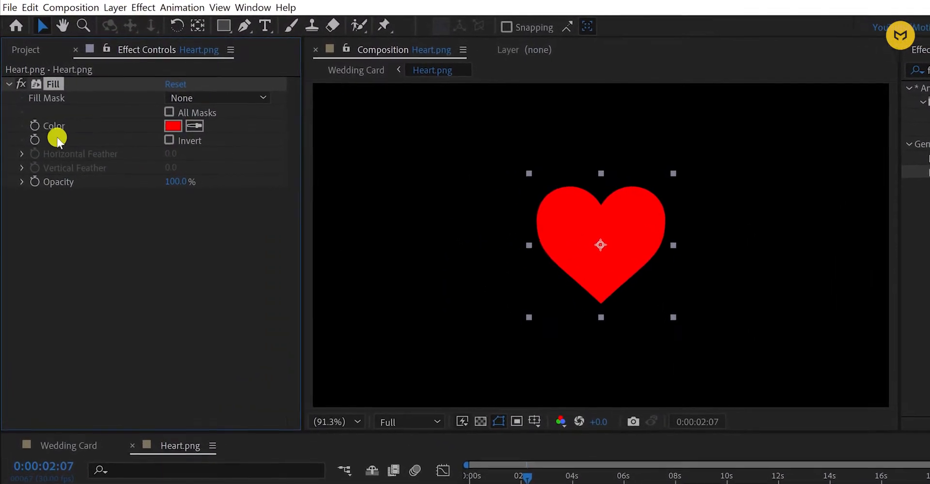
# Step: Set the Fill effect's color on the heart layer to pale cream, hex FFECB6
pyautogui.click(173, 126)
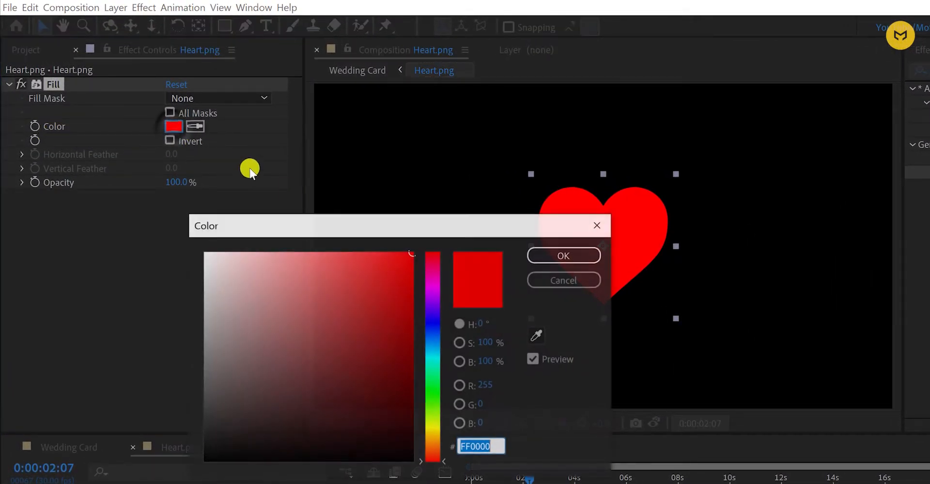
pyautogui.moveTo(224, 266); pyautogui.dragTo(175, 236)
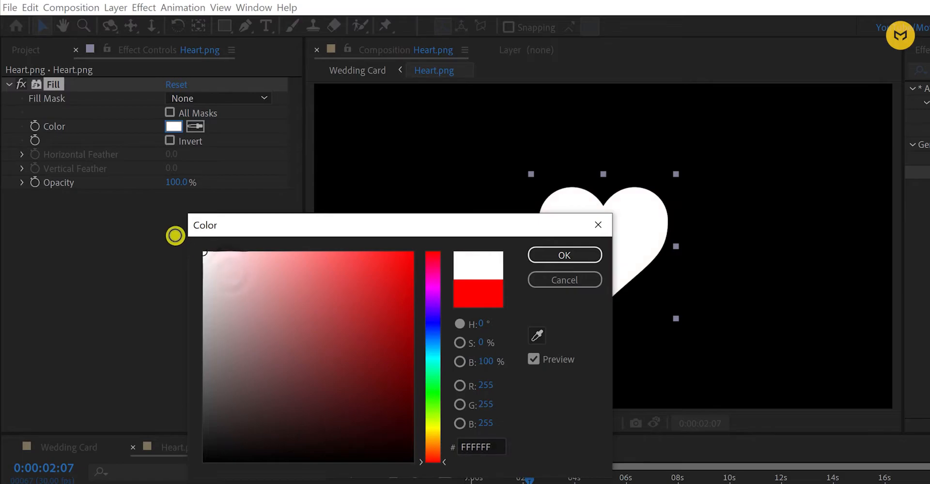
pyautogui.click(432, 437)
pyautogui.moveTo(284, 311); pyautogui.dragTo(263, 241)
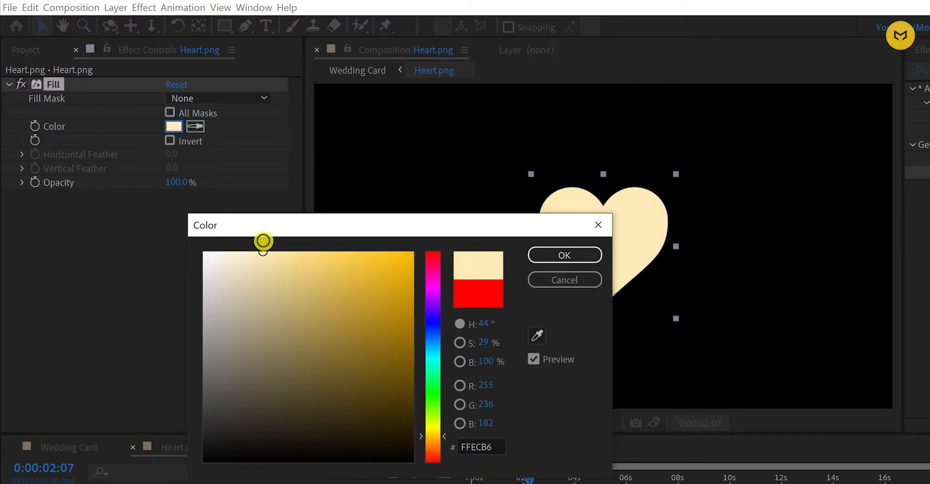
pyautogui.click(562, 255)
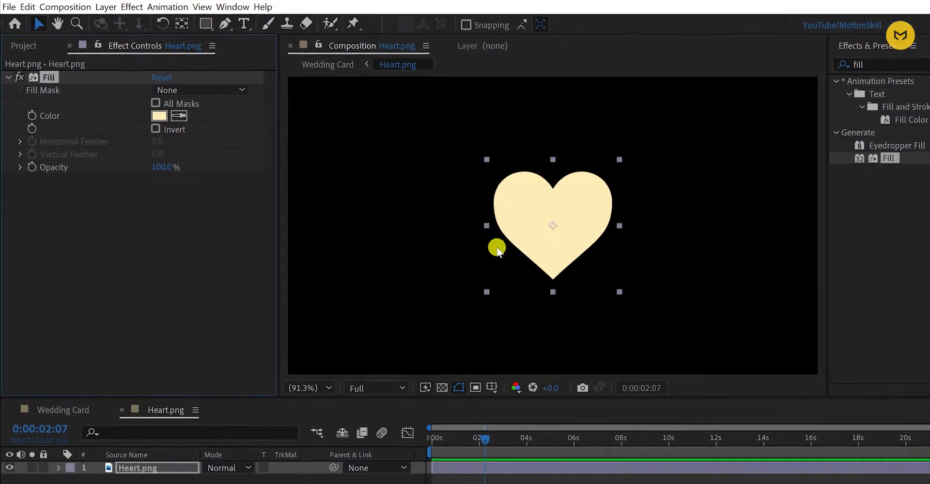
# Step: Return to the Wedding Card composition, show the Particles layer, and preview the heart particles up to 11 seconds
pyautogui.moveTo(446, 405); pyautogui.dragTo(789, 418)
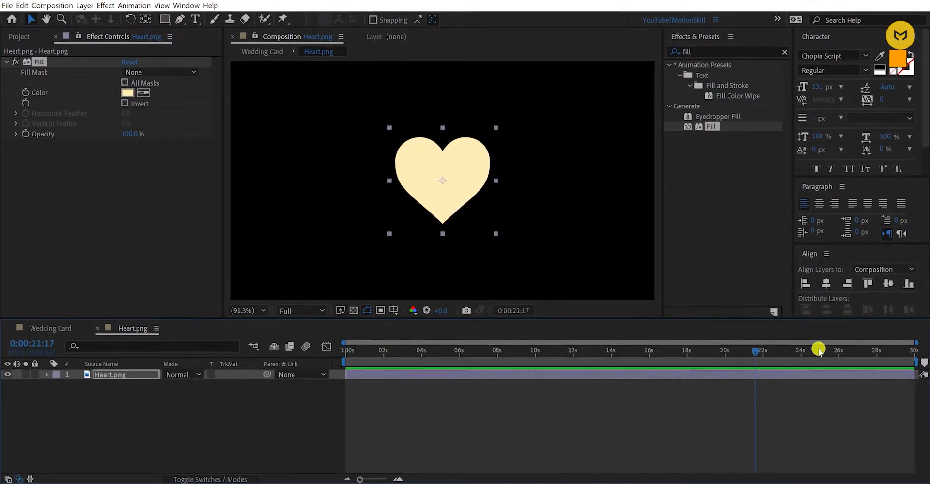
pyautogui.moveTo(684, 365); pyautogui.dragTo(332, 365)
pyautogui.click(76, 332)
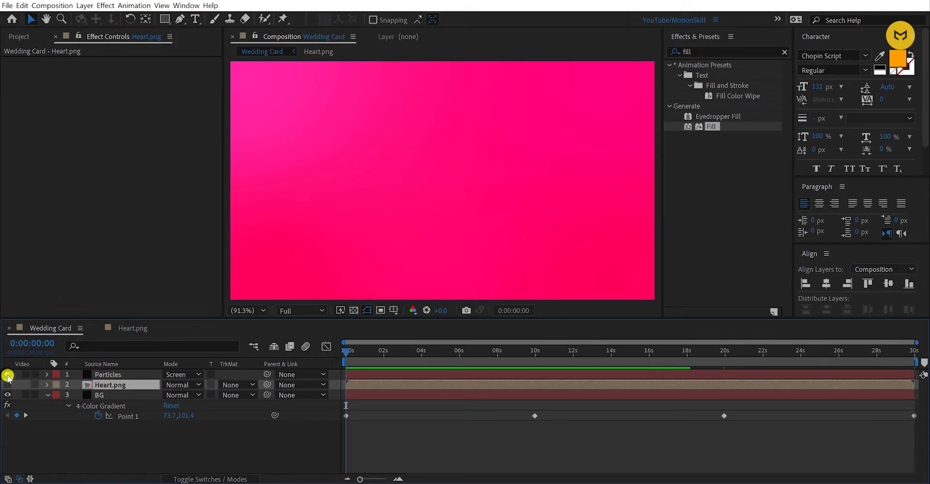
pyautogui.moveTo(368, 355); pyautogui.dragTo(478, 355)
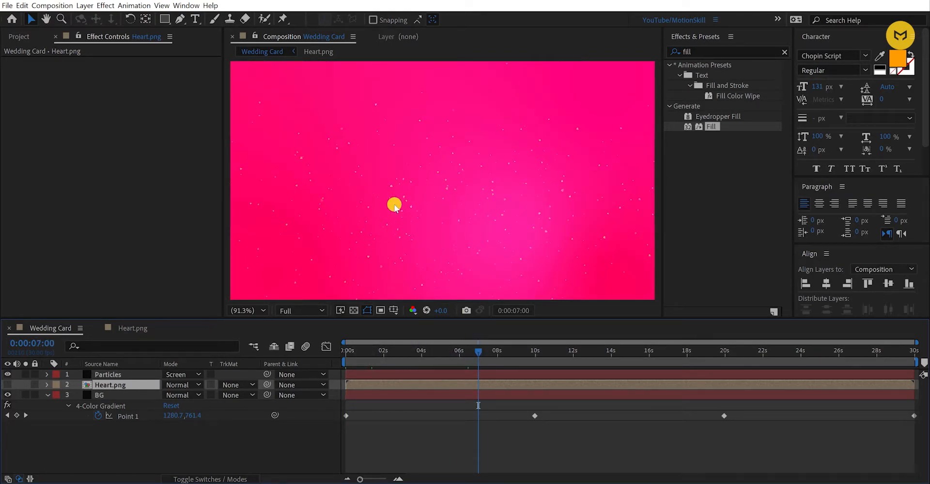
pyautogui.moveTo(481, 357); pyautogui.dragTo(532, 362)
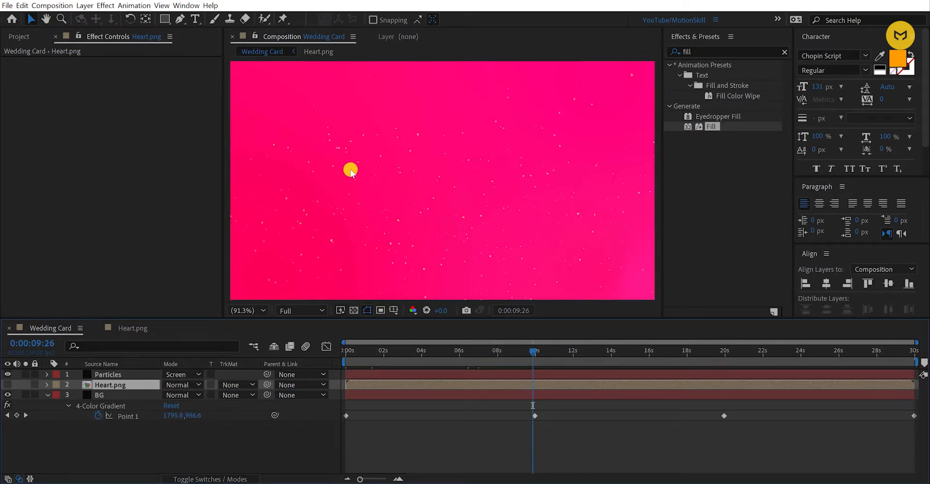
pyautogui.moveTo(546, 357); pyautogui.dragTo(557, 363)
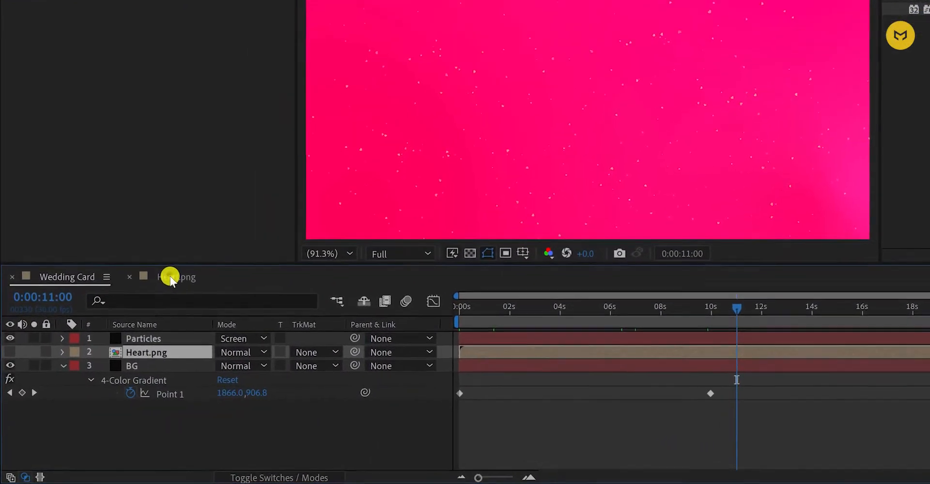
# Step: Open the Heart.png composition, reveal the heart layer's Rotation, and add a Rotation keyframe at 0:00:00:00
pyautogui.click(160, 292)
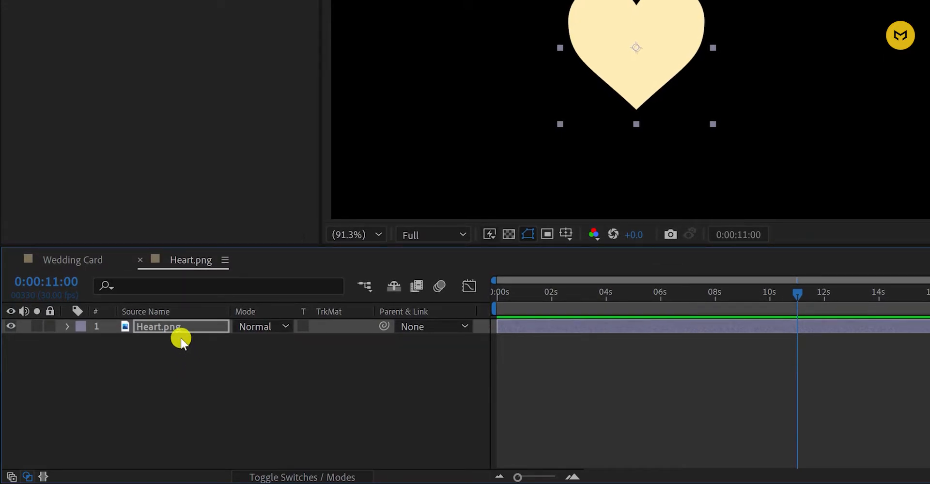
pyautogui.click(177, 328)
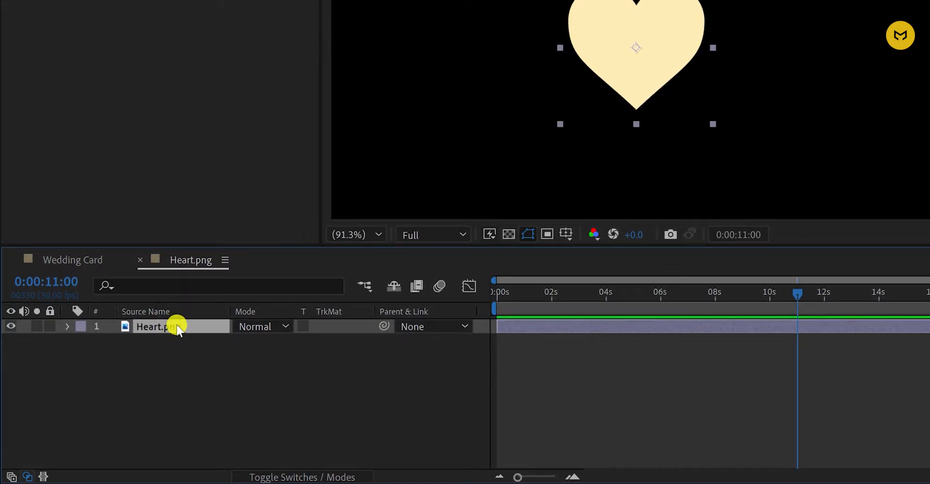
pyautogui.press('r')
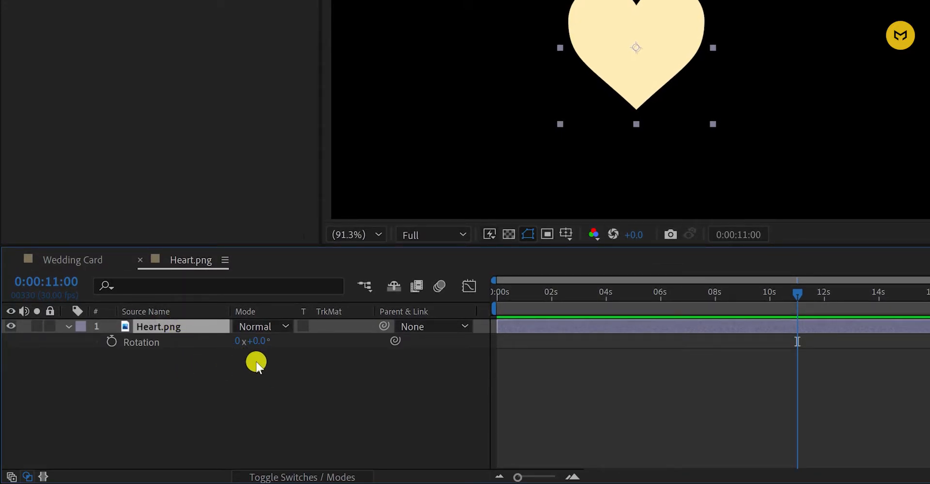
pyautogui.moveTo(504, 295); pyautogui.dragTo(490, 297)
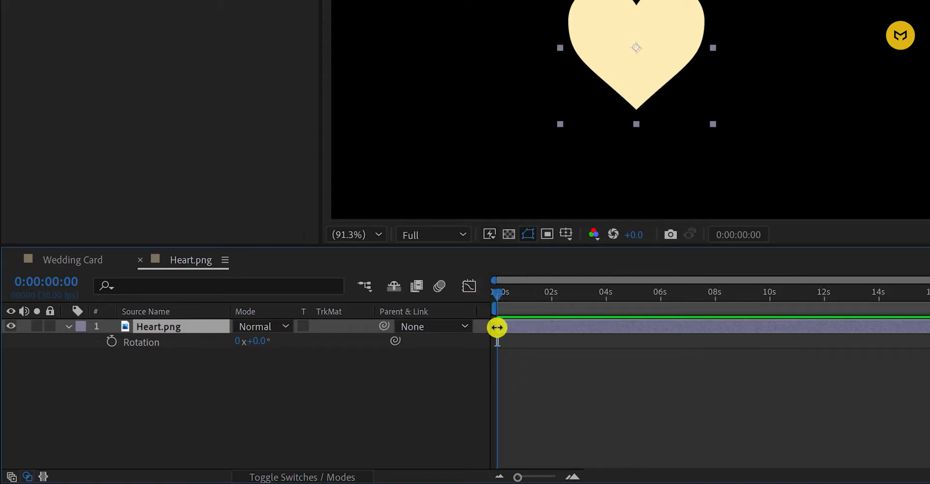
pyautogui.click(111, 343)
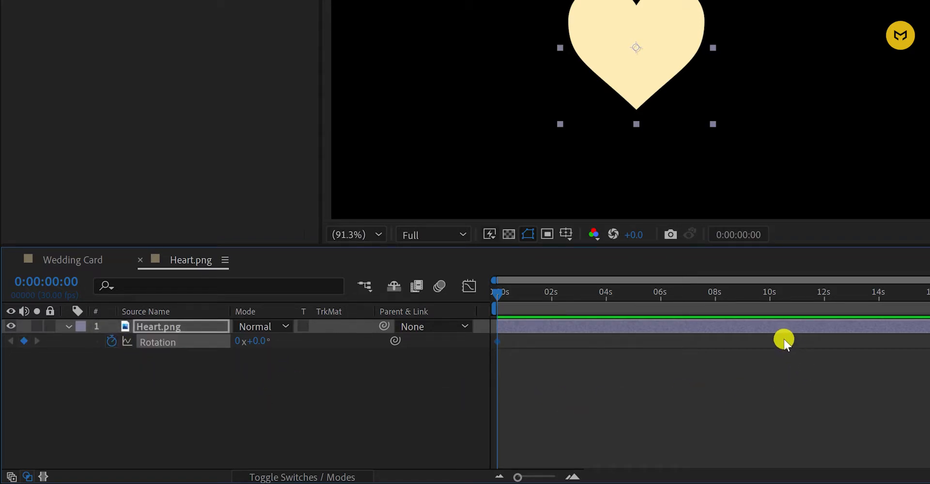
# Step: Set the heart layer's Rotation to one full turn (1x+0.0°) at 0:00:10:00 and scrub through the animation
pyautogui.click(769, 293)
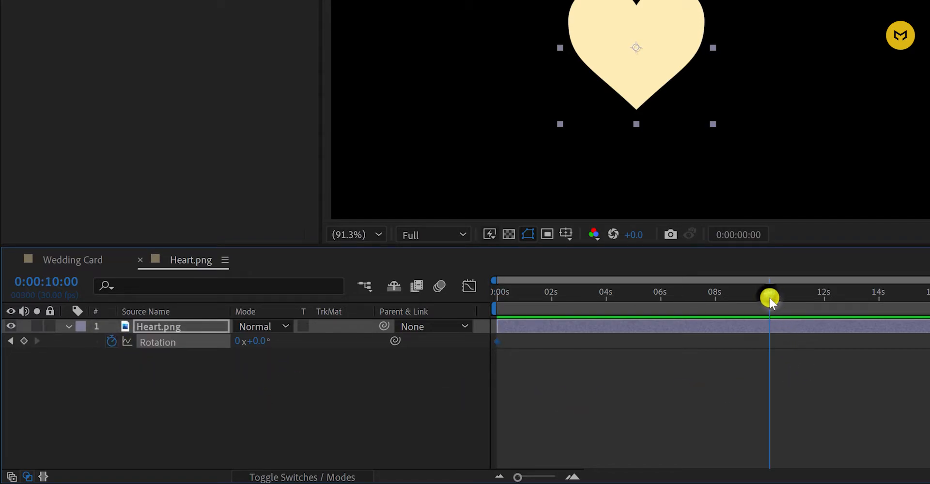
pyautogui.click(237, 342)
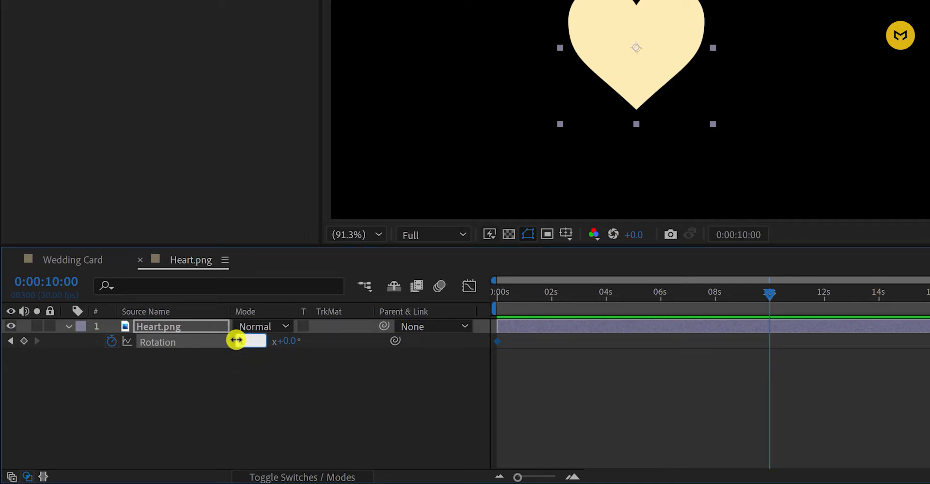
pyautogui.click(253, 357)
pyautogui.moveTo(501, 293); pyautogui.dragTo(752, 378)
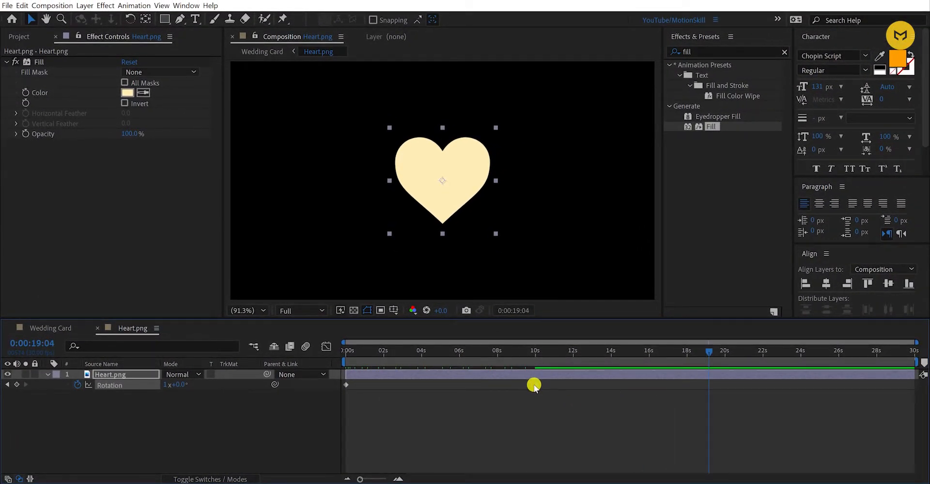
# Step: Move the one-turn Rotation keyframe to about 15 seconds, and set Rotation to 2x+0.0° at 0:00:29:29
pyautogui.moveTo(535, 385); pyautogui.dragTo(631, 385)
pyautogui.click(631, 352)
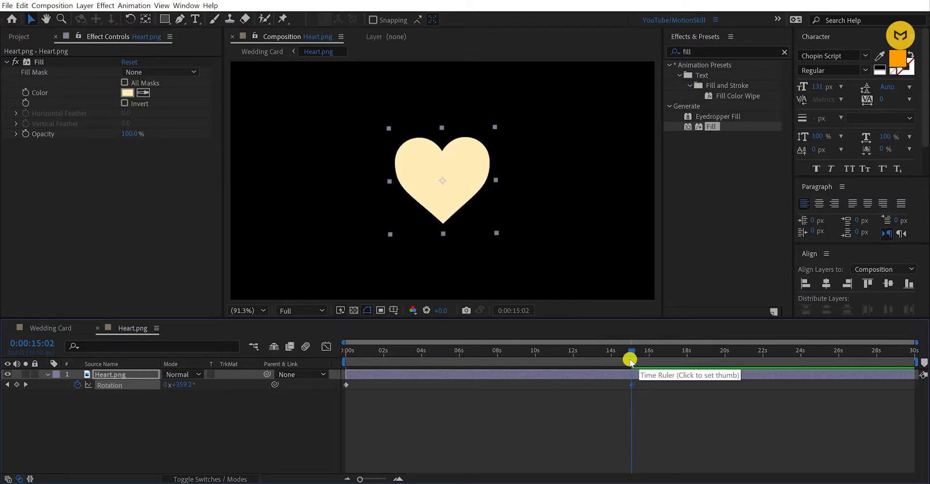
pyautogui.click(920, 357)
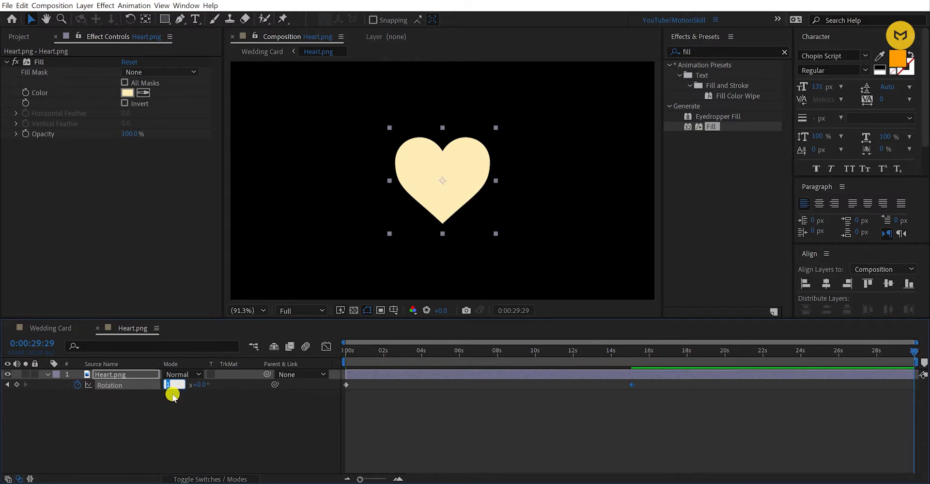
pyautogui.press('Return')
pyautogui.click(218, 415)
pyautogui.moveTo(359, 353); pyautogui.dragTo(919, 355)
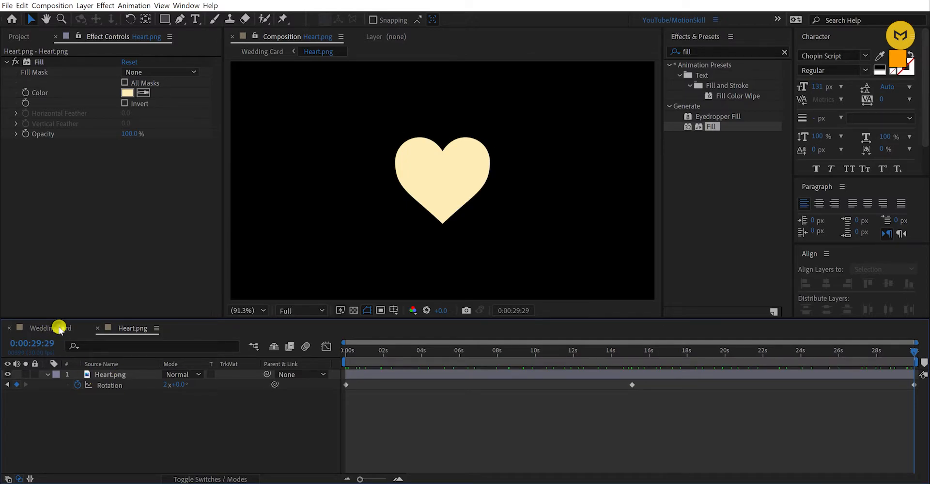
# Step: Return to the Wedding Card composition and check the particle animation at several times, ending at 0:00:09:24
pyautogui.click(58, 328)
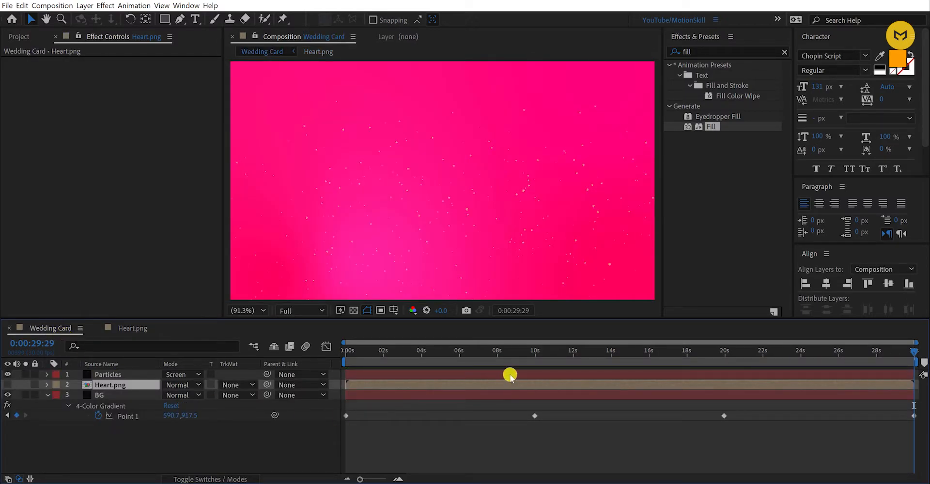
pyautogui.moveTo(568, 358); pyautogui.dragTo(626, 356)
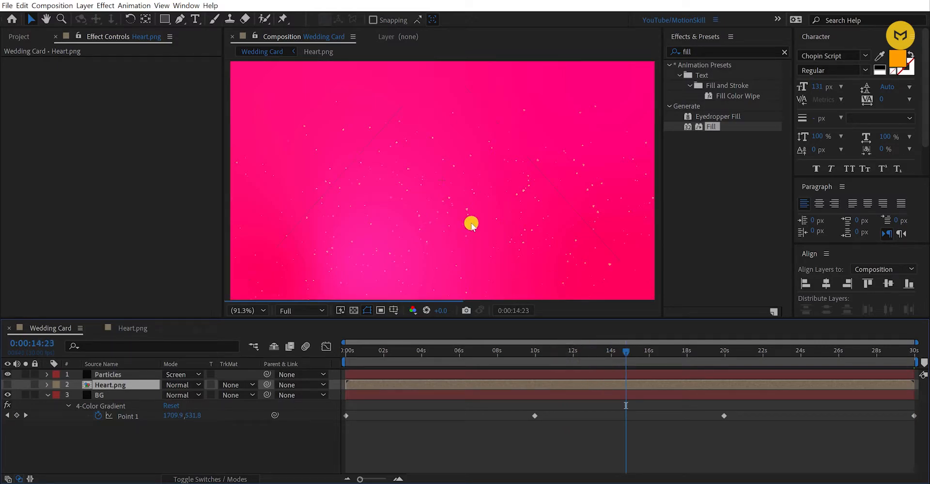
pyautogui.click(343, 358)
pyautogui.click(531, 356)
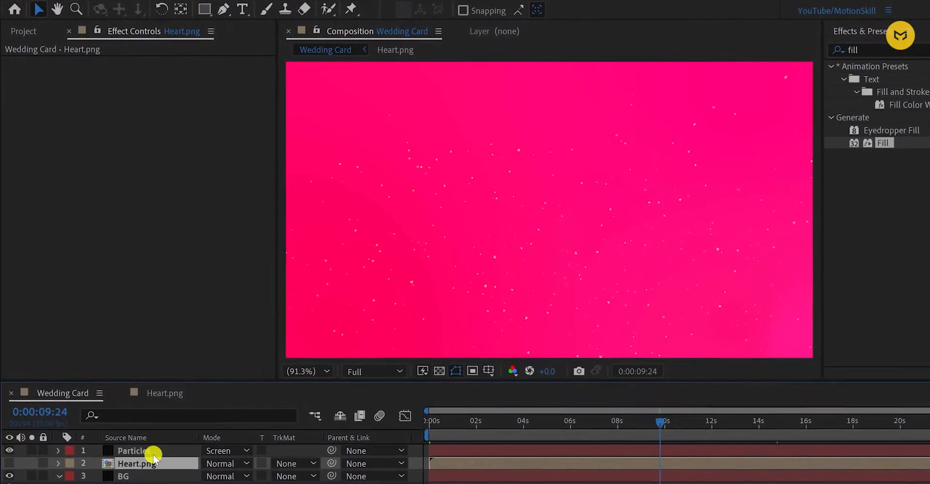
# Step: Set the Particles layer's CC Particle World Birth Size to 0.3 and Death Size to 0.1
pyautogui.click(142, 408)
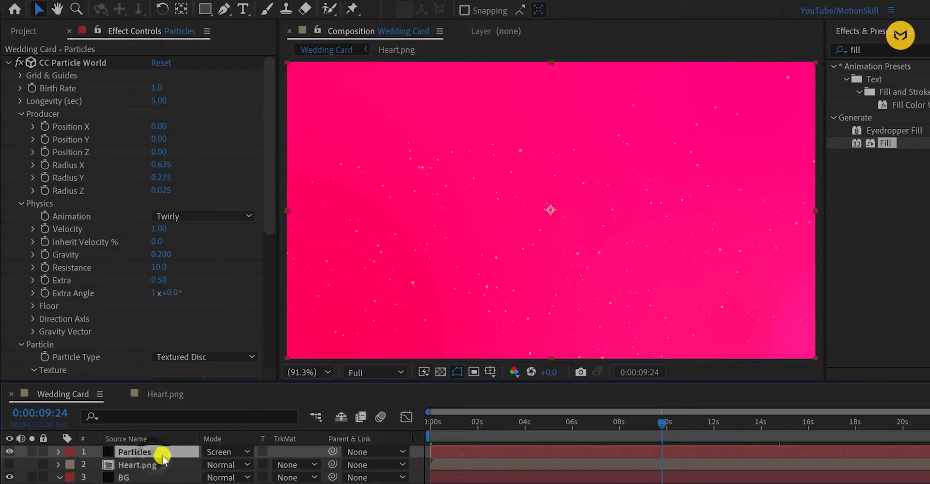
pyautogui.scroll(-6, 49, 257)
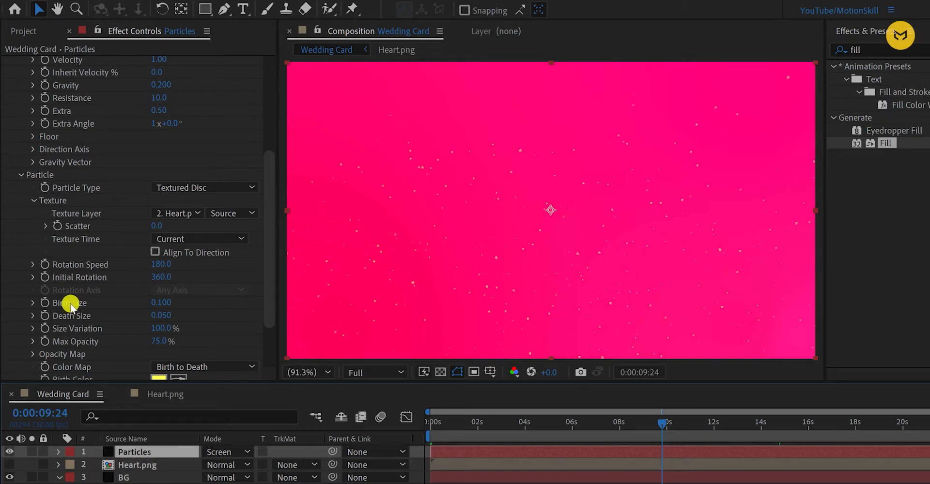
pyautogui.click(172, 303)
pyautogui.write('0.3')
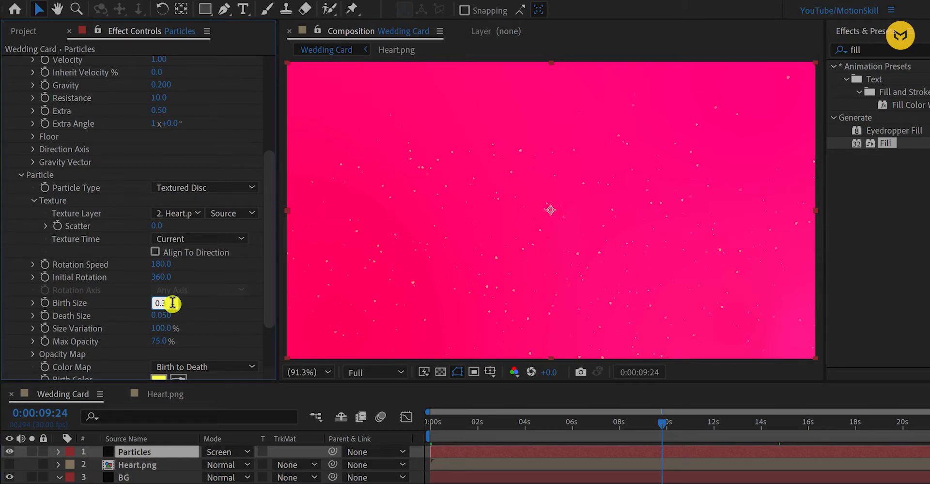
pyautogui.press('Return')
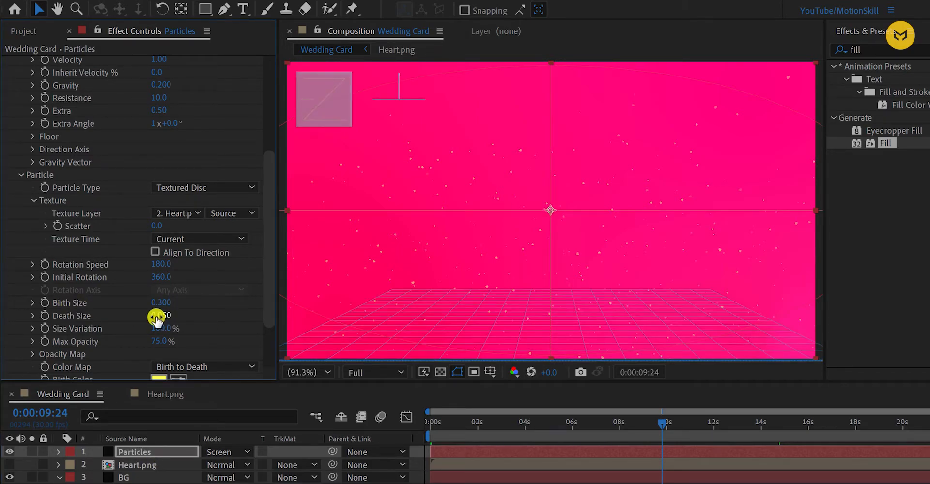
pyautogui.click(162, 316)
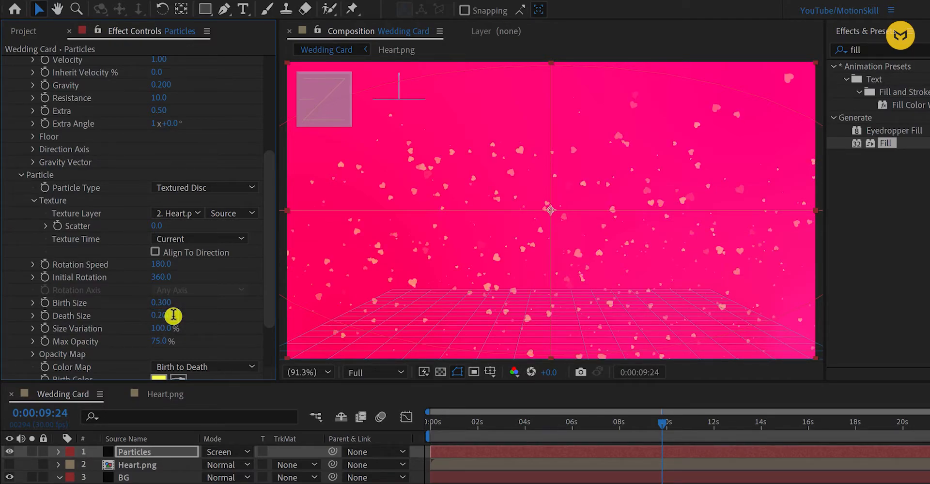
pyautogui.click(168, 317)
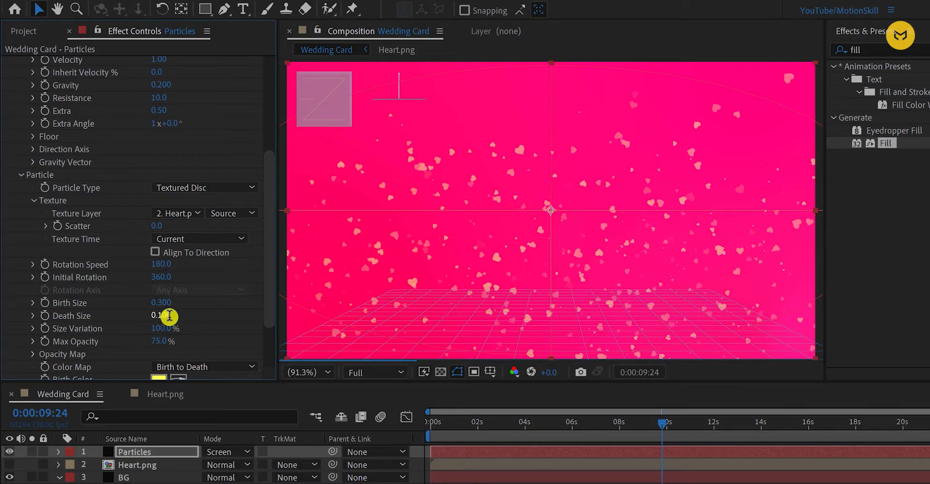
pyautogui.press('Return')
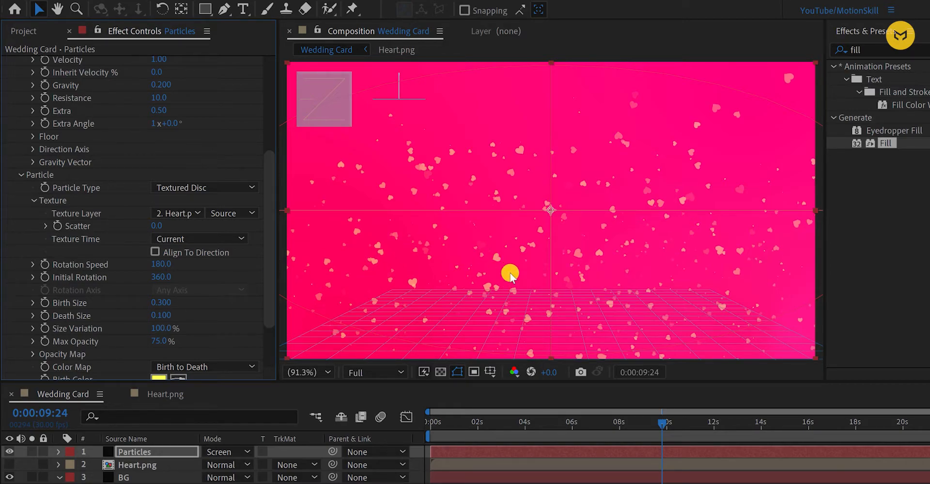
# Step: Select the Particles layer and check the enlarged hearts at 0:00:12:14 and 0:00:17:14
pyautogui.click(171, 452)
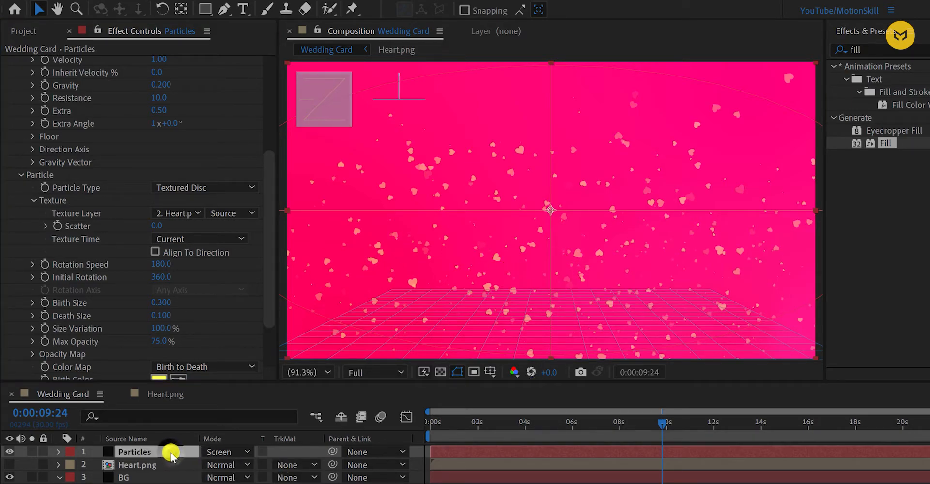
pyautogui.click(725, 424)
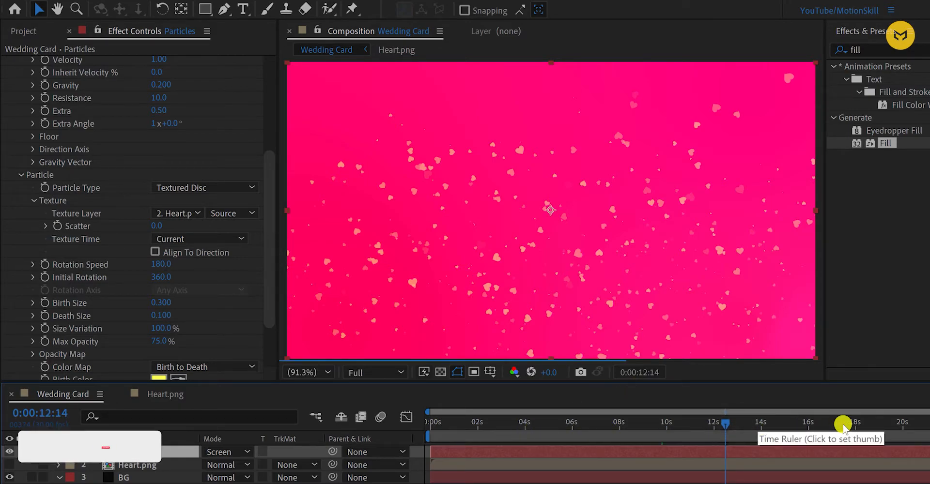
pyautogui.click(843, 424)
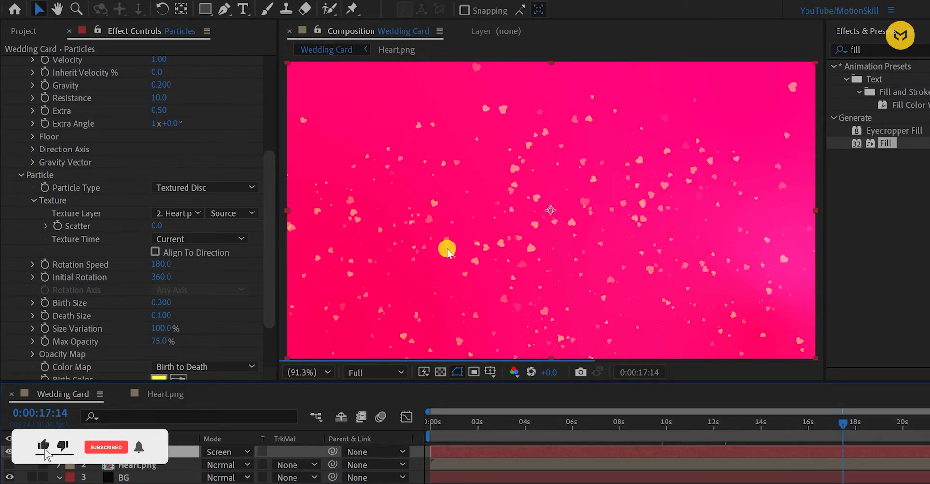
# Step: Set the Particles layer's CC Particle World Birth Rate to 0.5 and preview the animation from the start of the timeline
pyautogui.scroll(5, 94, 201)
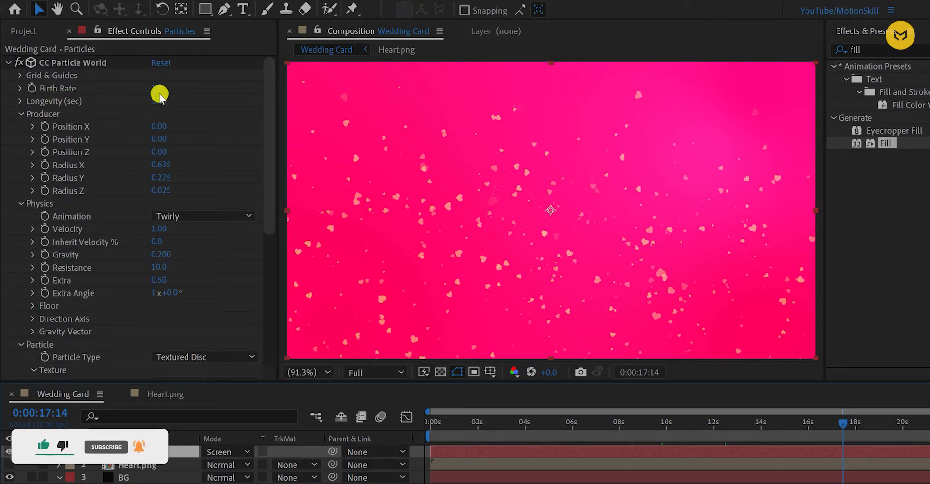
pyautogui.click(162, 89)
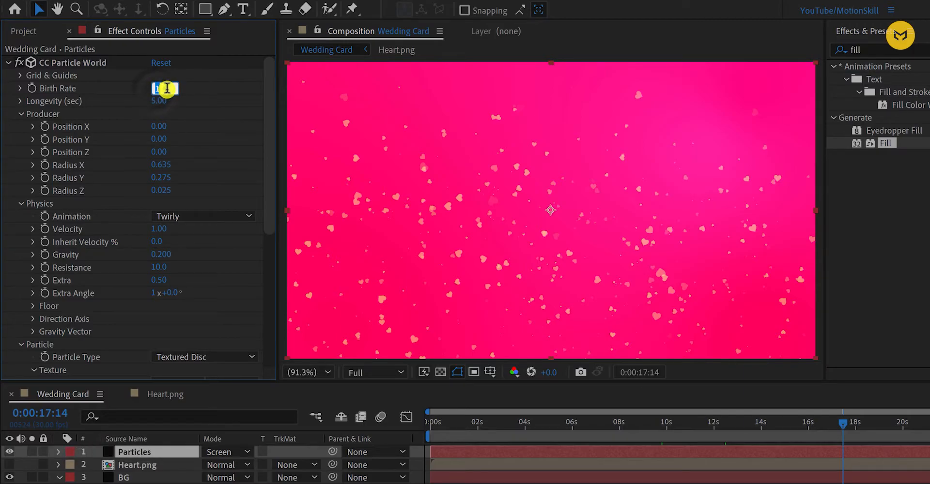
pyautogui.write('.5')
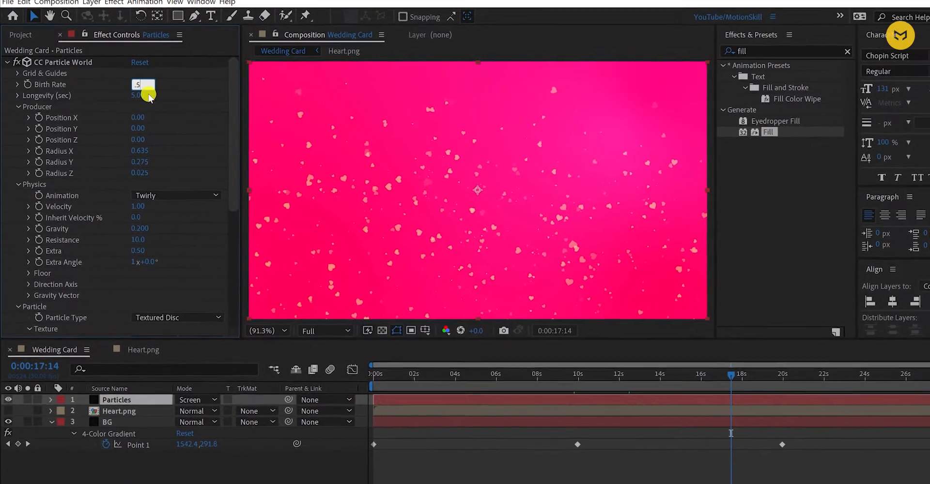
pyautogui.press('Return')
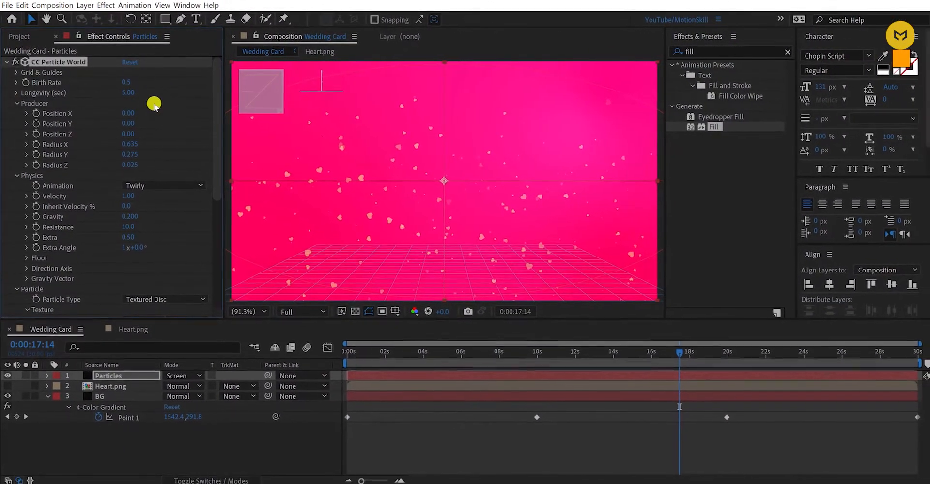
pyautogui.click(274, 453)
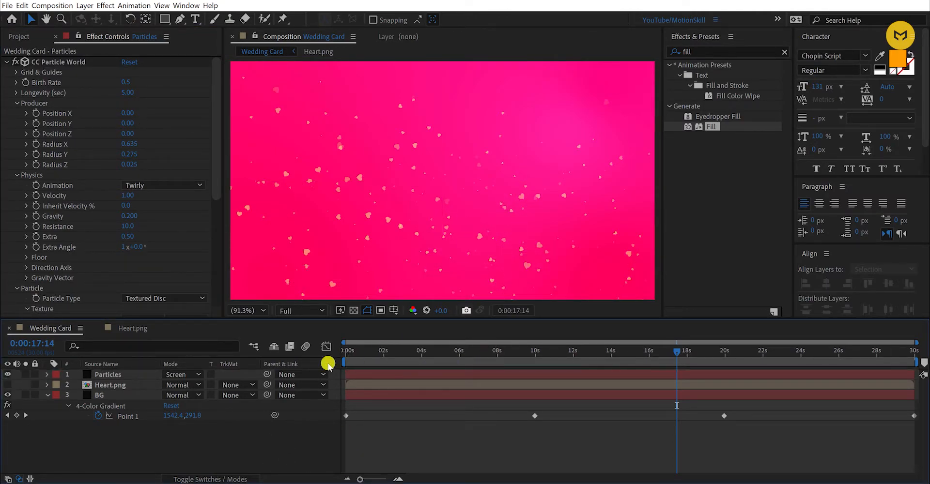
pyautogui.click(343, 354)
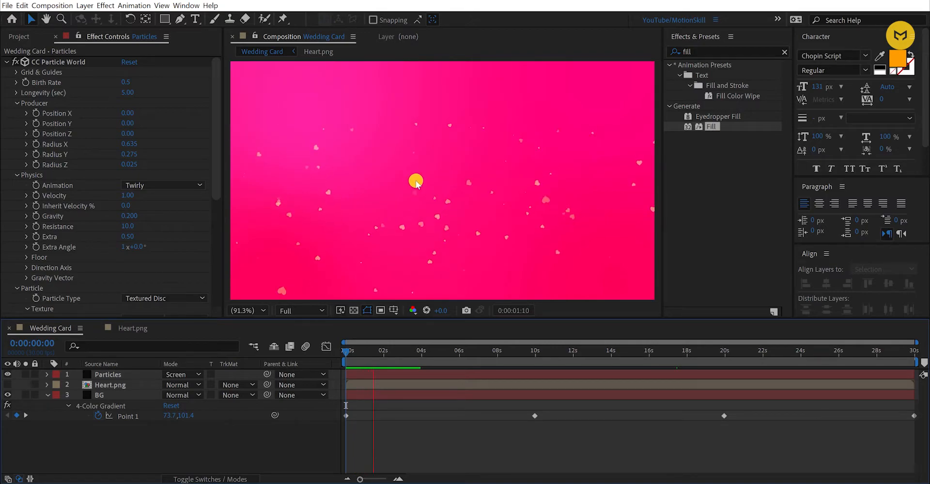
# Step: Add a text layer reading "You are Invited" near the middle of the Wedding Card composition
pyautogui.click(117, 447)
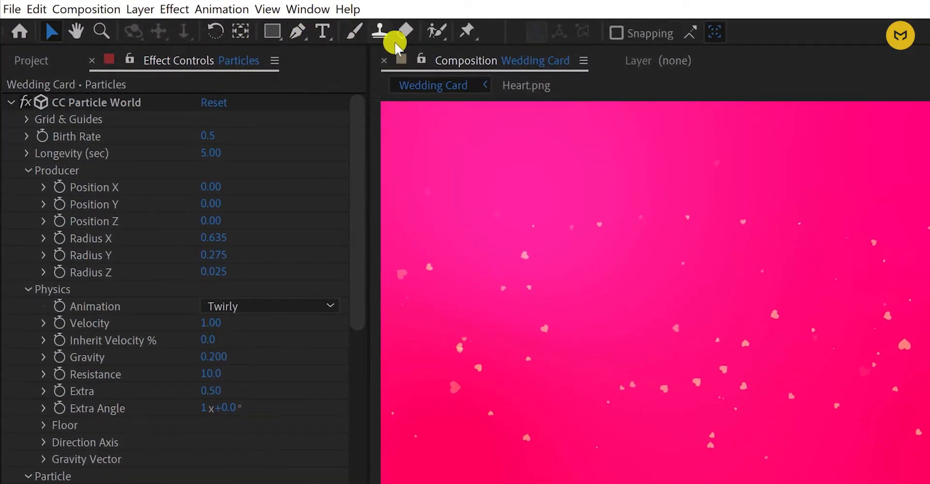
pyautogui.click(325, 33)
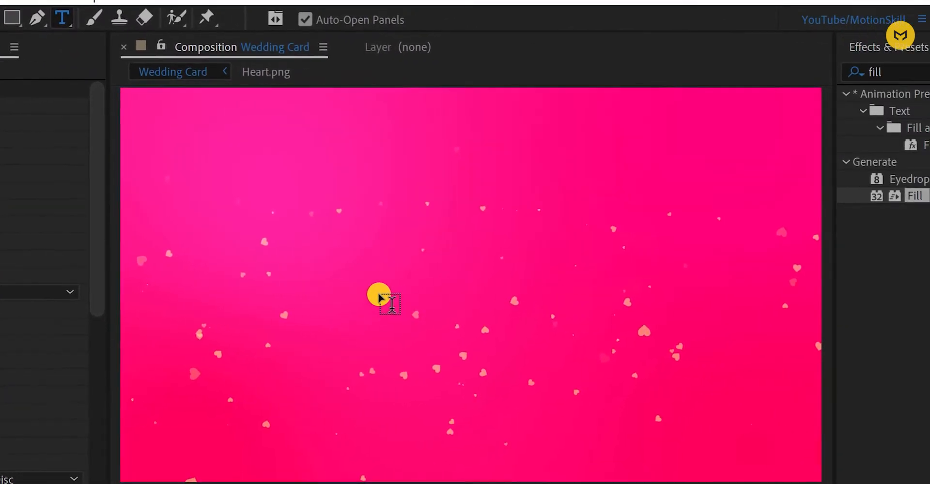
pyautogui.click(608, 306)
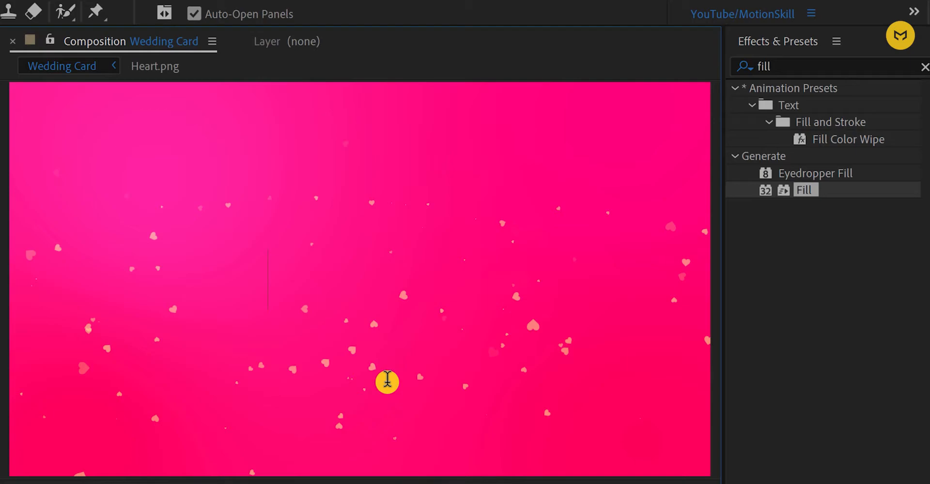
pyautogui.write('You are I')
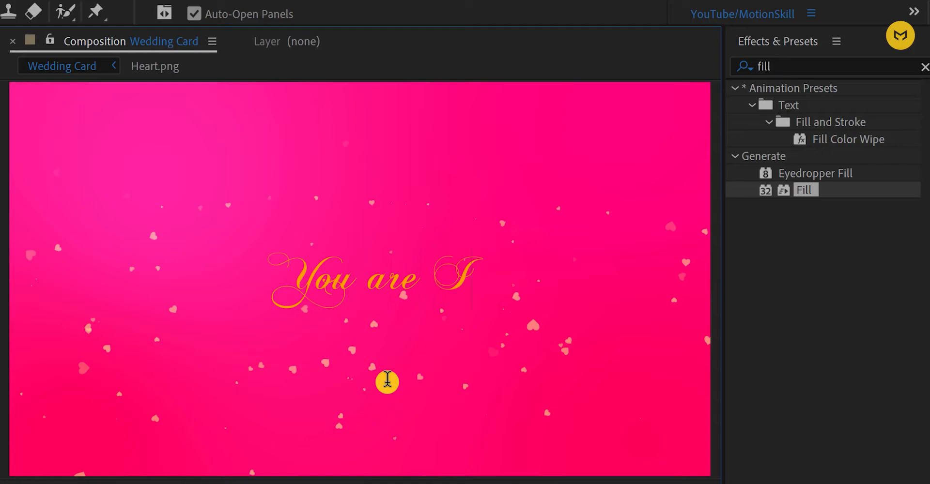
pyautogui.press('Escape')
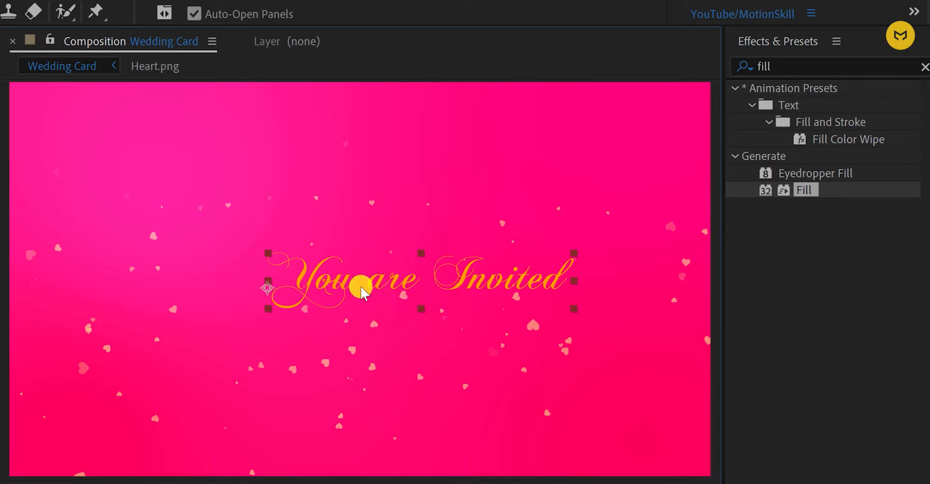
pyautogui.press('v')
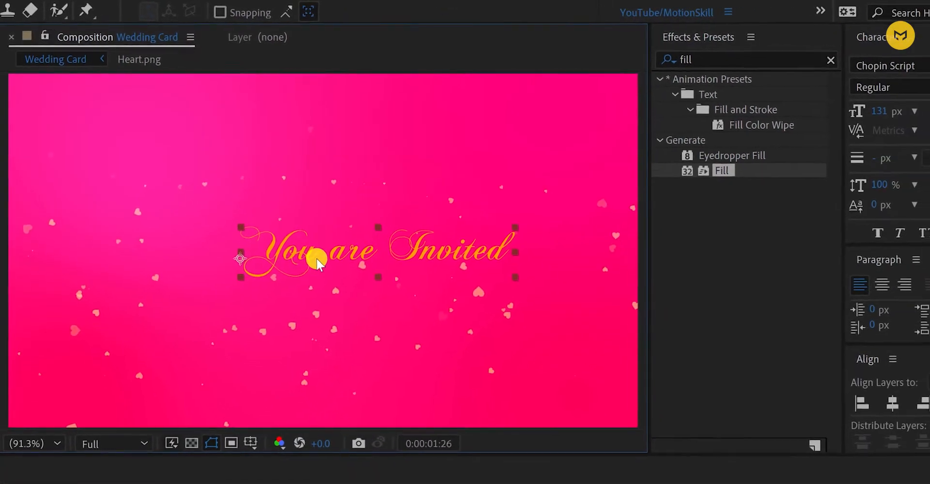
# Step: Center the "You are Invited" text horizontally and vertically in the composition and set its fill color to cream FFEAC7
pyautogui.click(892, 403)
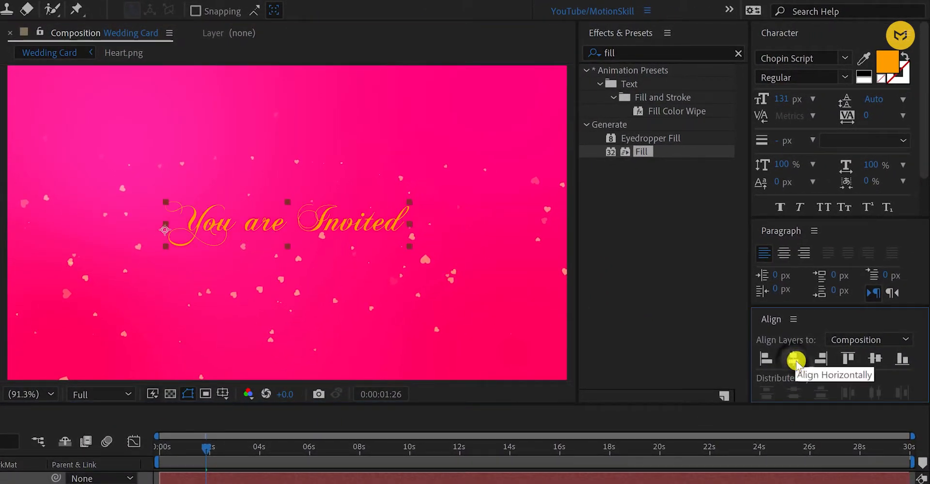
pyautogui.click(875, 358)
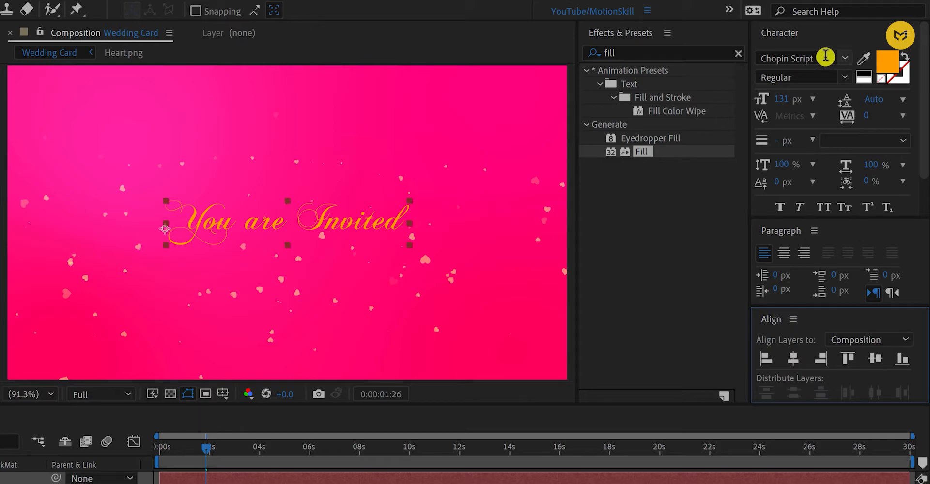
pyautogui.click(888, 62)
pyautogui.moveTo(77, 204); pyautogui.dragTo(699, 138)
pyautogui.moveTo(579, 169); pyautogui.dragTo(575, 139)
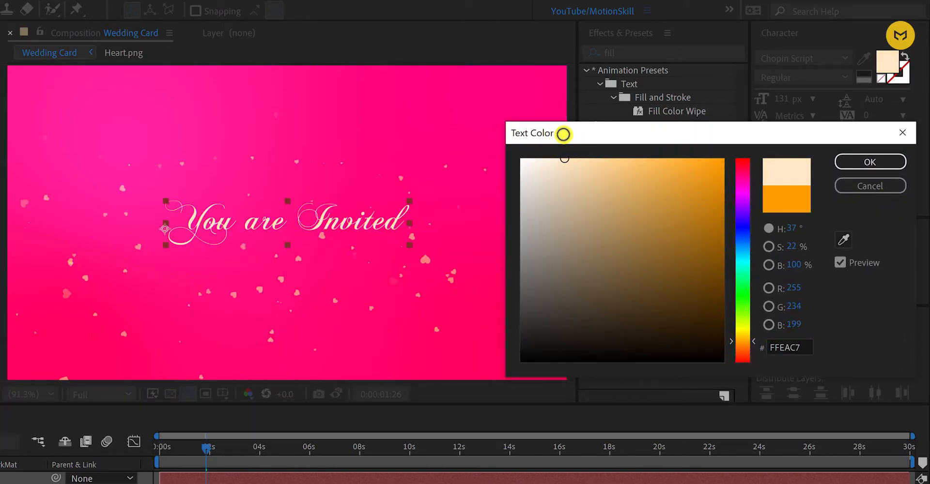
pyautogui.click(856, 165)
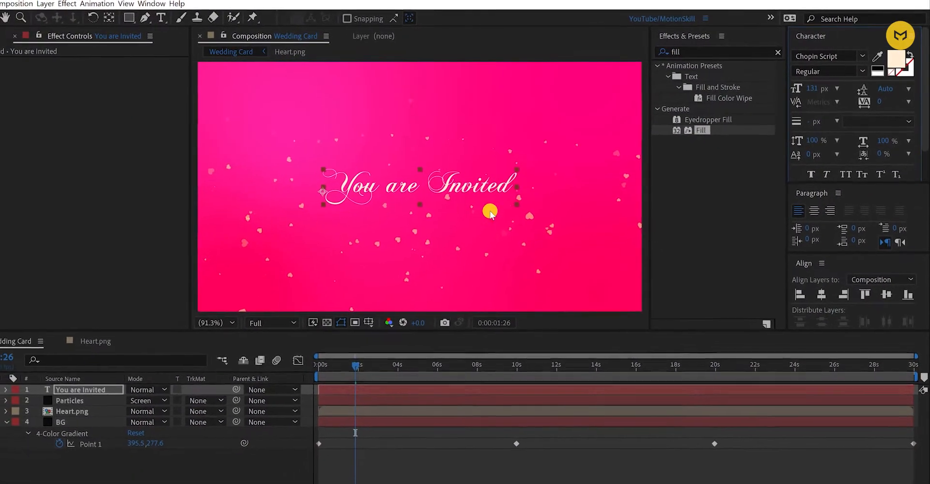
# Step: Return to 0:00:00:00, clear the effects search, and expand the Animate In group of the text animation presets
pyautogui.moveTo(370, 356); pyautogui.dragTo(341, 352)
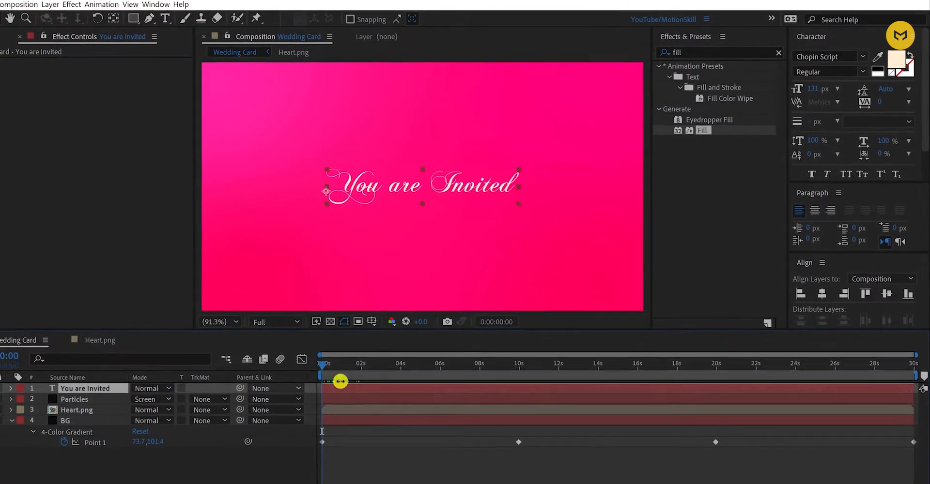
pyautogui.click(778, 52)
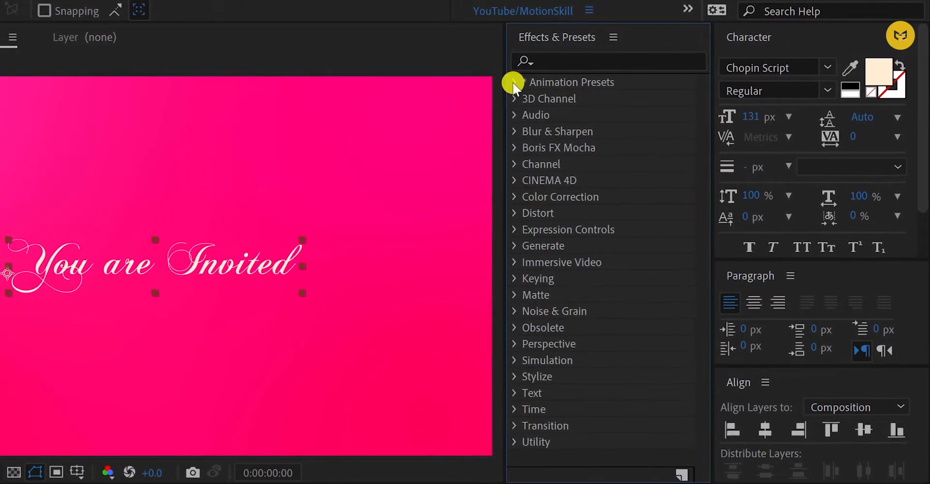
pyautogui.click(541, 79)
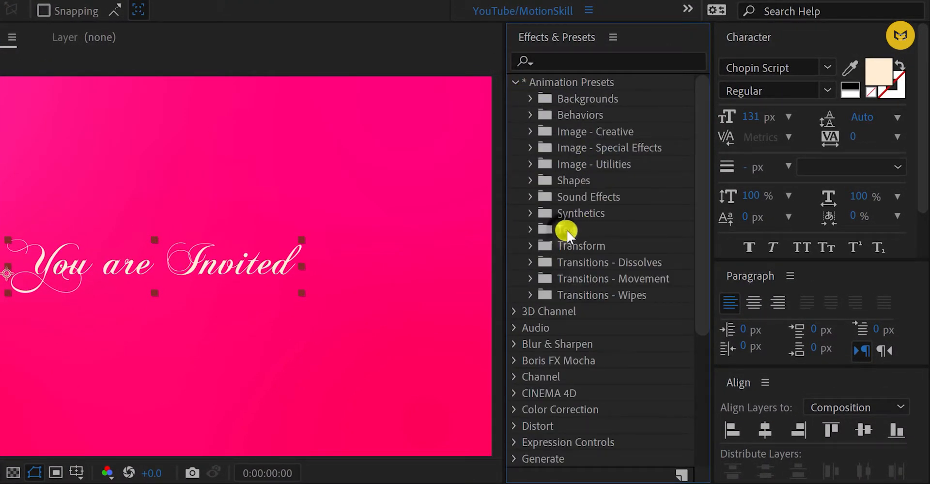
pyautogui.click(530, 229)
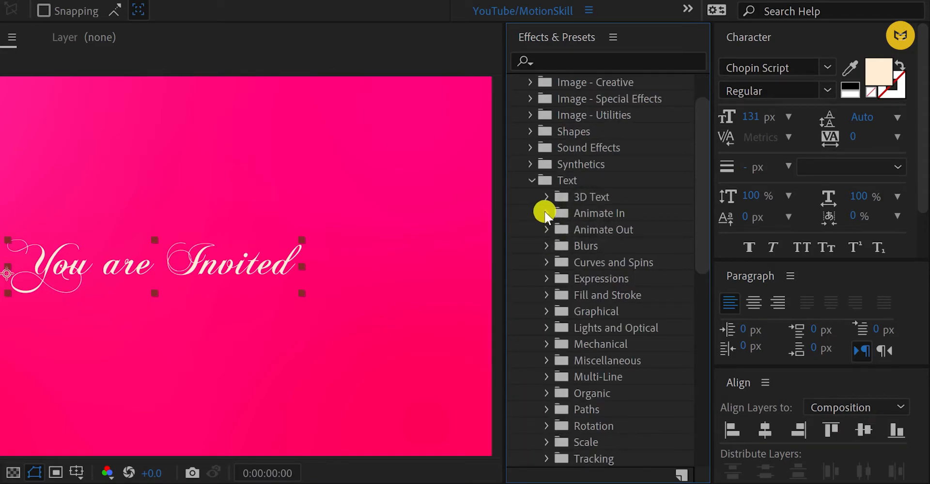
pyautogui.click(546, 214)
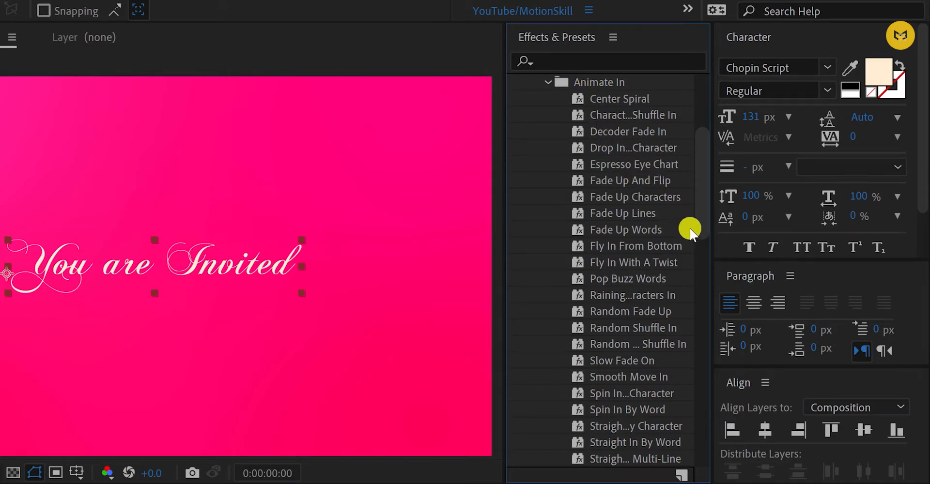
pyautogui.moveTo(704, 216); pyautogui.dragTo(706, 239)
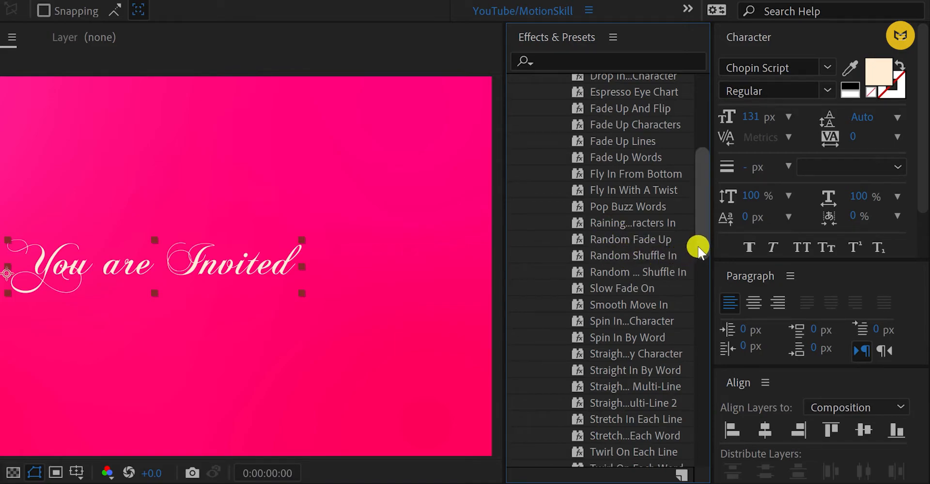
pyautogui.moveTo(699, 247); pyautogui.dragTo(702, 209)
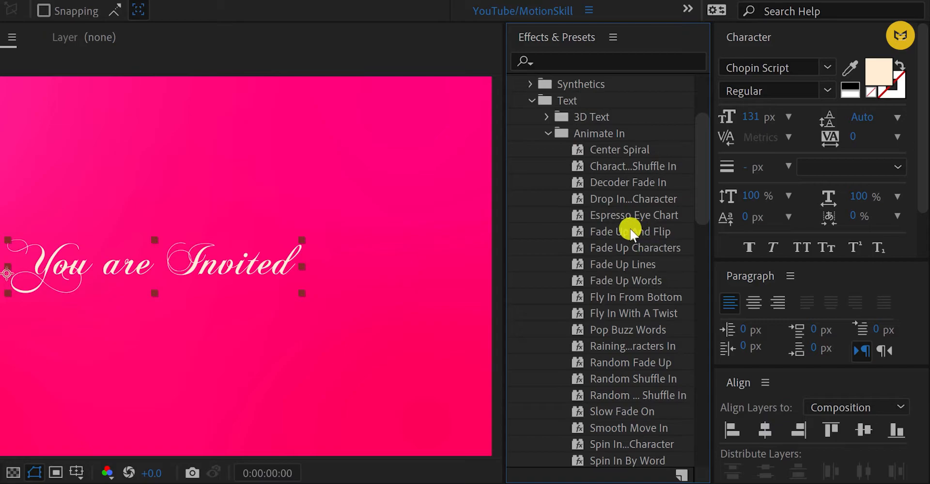
# Step: Try the Fade Up Characters preset on the "You are Invited" text at 0:00:00:00 and check the animation
pyautogui.click(625, 248)
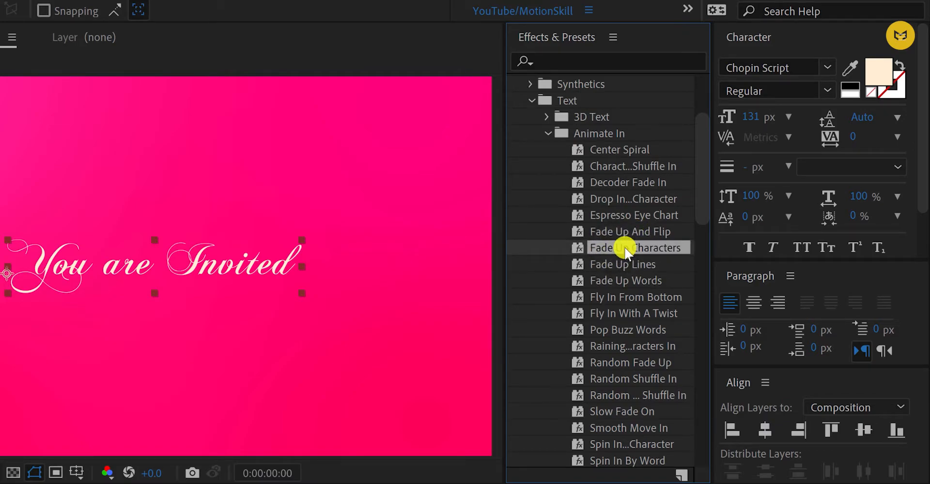
pyautogui.moveTo(625, 248); pyautogui.dragTo(155, 264)
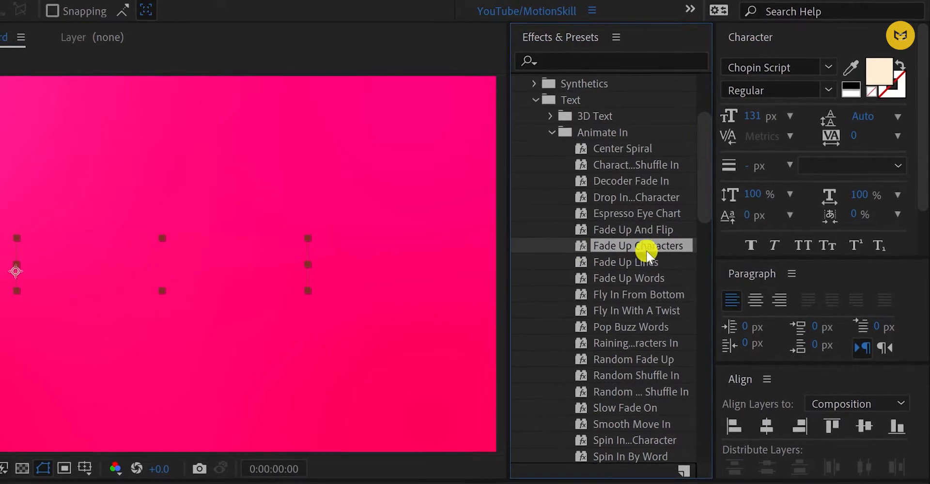
pyautogui.moveTo(701, 207); pyautogui.dragTo(701, 148)
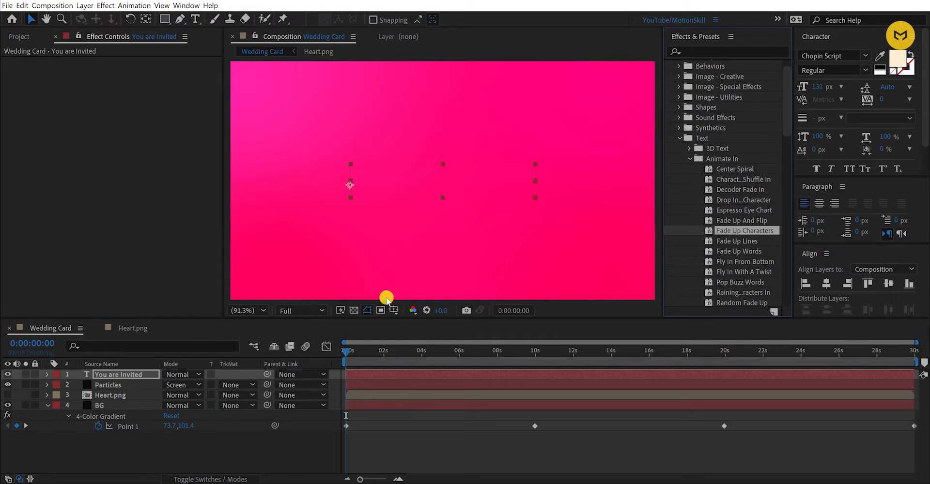
pyautogui.moveTo(349, 352); pyautogui.dragTo(380, 373)
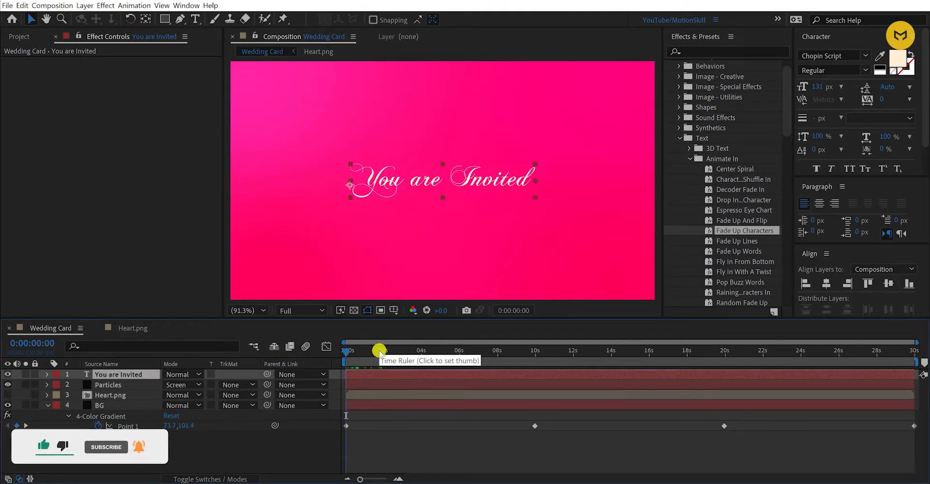
# Step: Apply the Fade Up Characters preset to the "You are Invited" text at 0:00:04:02 and scrub through the timeline to check it
pyautogui.moveTo(357, 353); pyautogui.dragTo(422, 356)
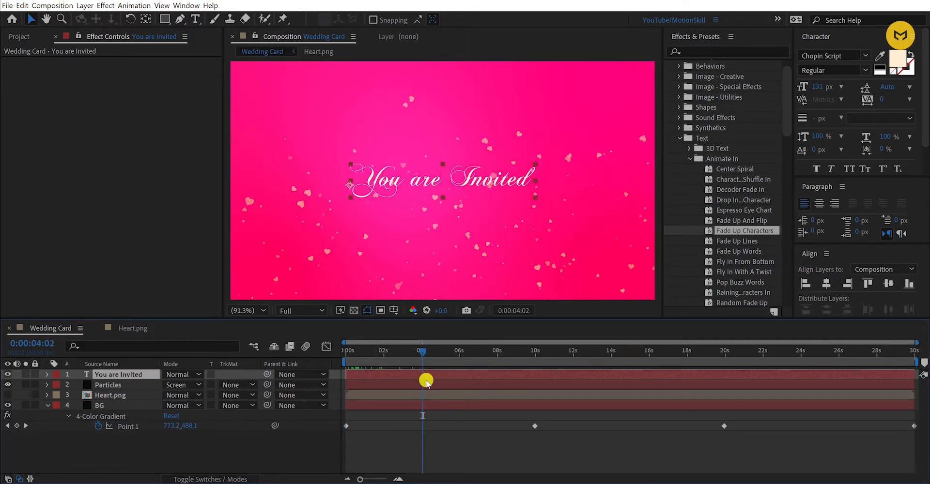
pyautogui.moveTo(735, 232); pyautogui.dragTo(463, 190)
pyautogui.moveTo(402, 357); pyautogui.dragTo(382, 357)
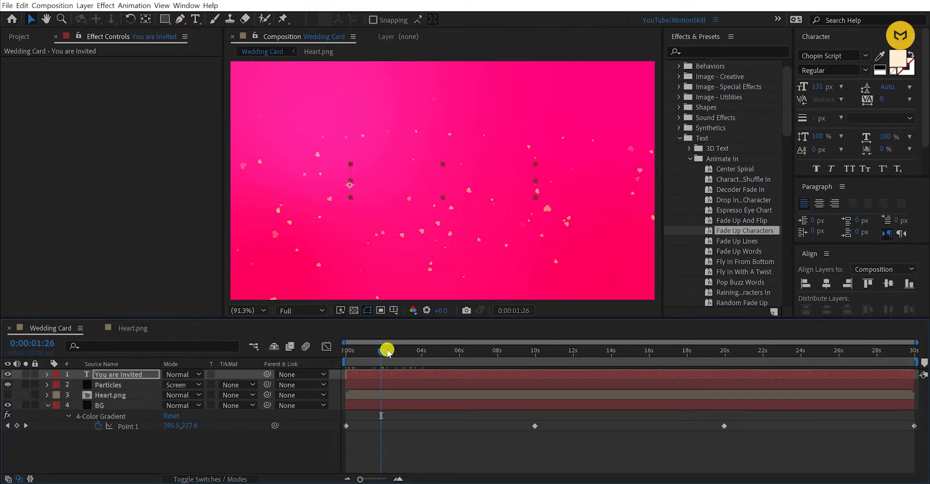
pyautogui.moveTo(402, 354); pyautogui.dragTo(486, 361)
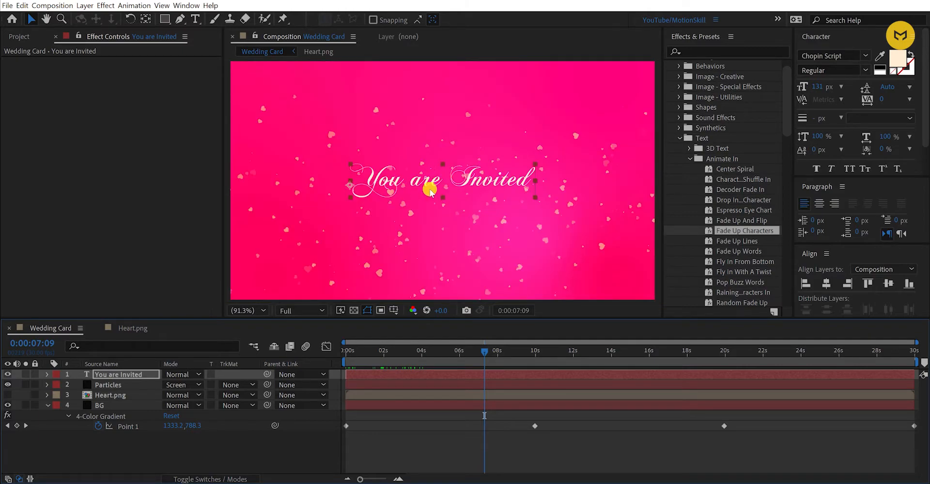
# Step: Shift the text's two Range Selector Start keyframes to about 0 and 2 seconds, and check the text at 0:00:02:02
pyautogui.moveTo(354, 352); pyautogui.dragTo(340, 350)
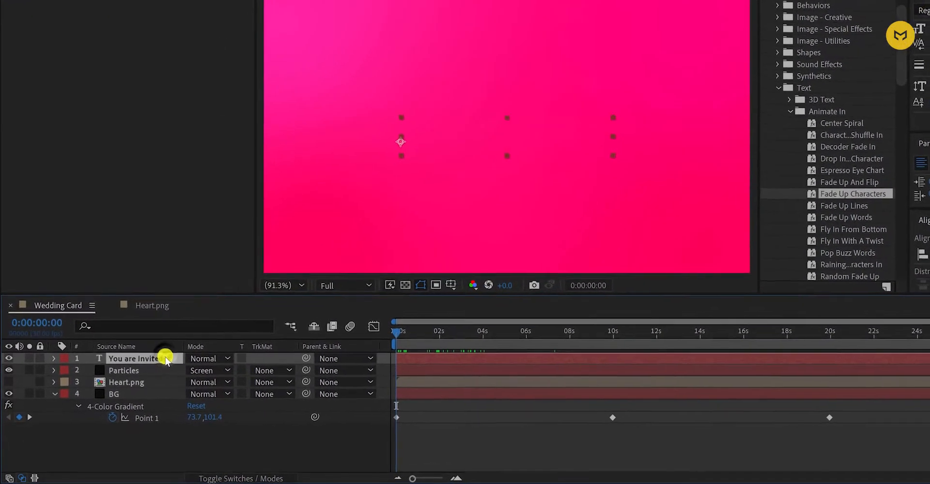
pyautogui.press('u')
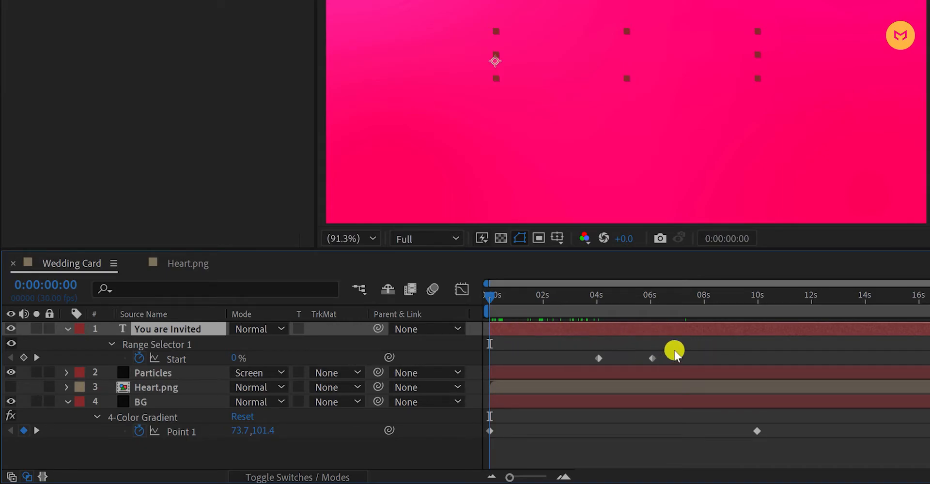
pyautogui.moveTo(678, 343); pyautogui.dragTo(508, 361)
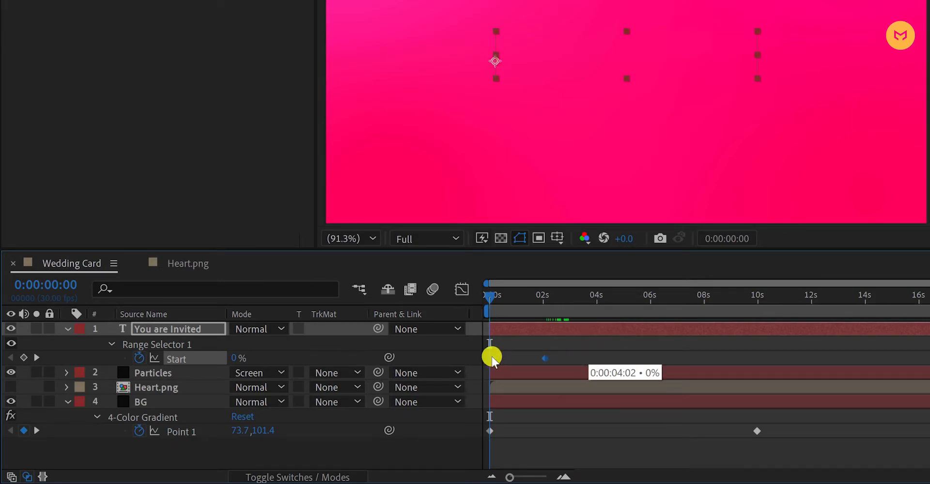
pyautogui.click(522, 343)
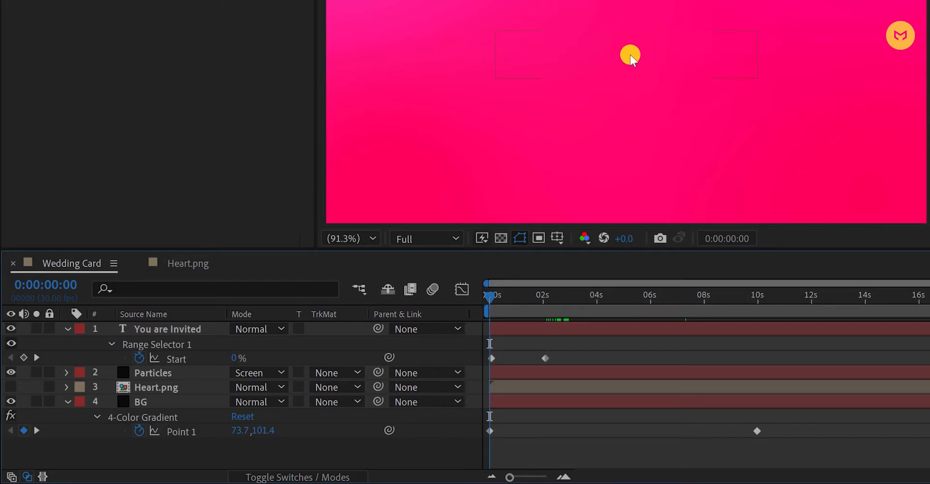
pyautogui.click(545, 297)
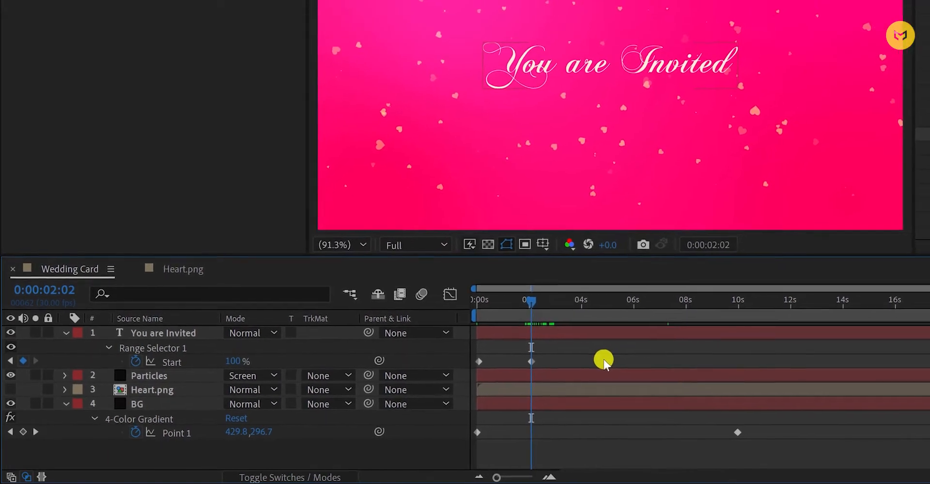
# Step: Preview the "You are Invited" fade-in and scrub back through its first four seconds
pyautogui.press('space')
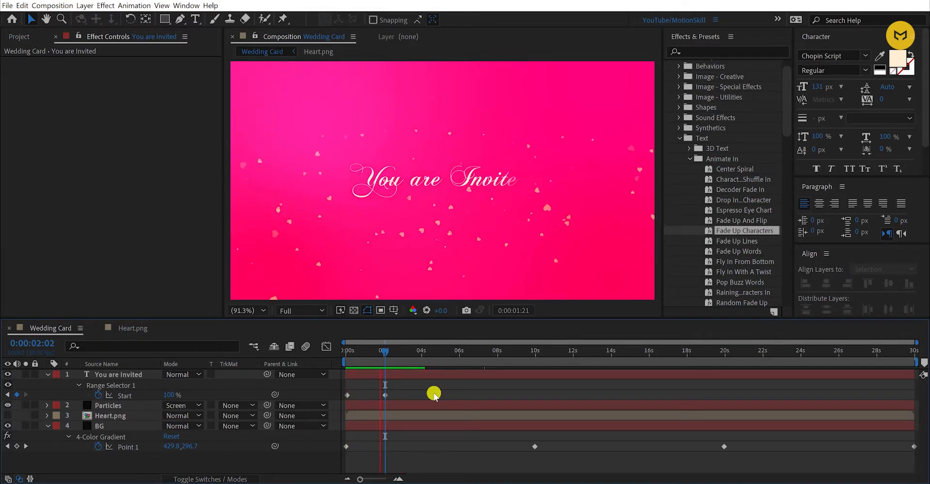
pyautogui.press('space')
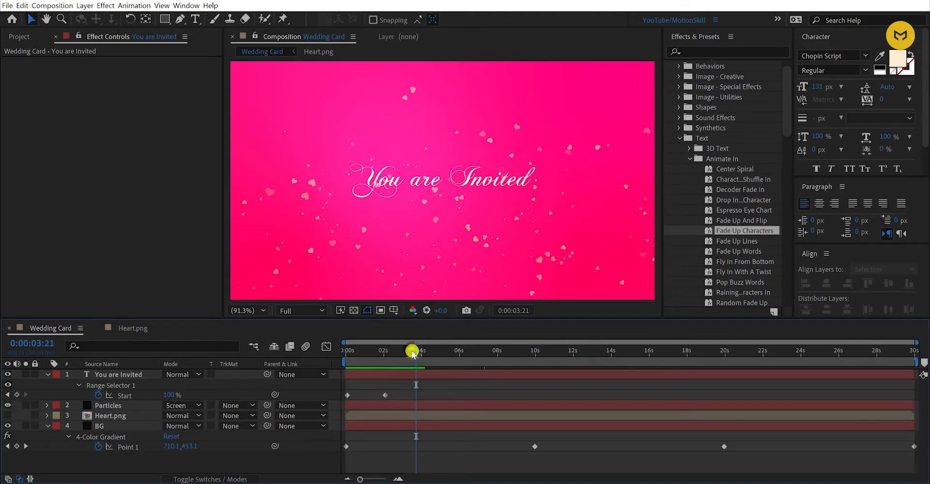
pyautogui.moveTo(412, 353); pyautogui.dragTo(357, 356)
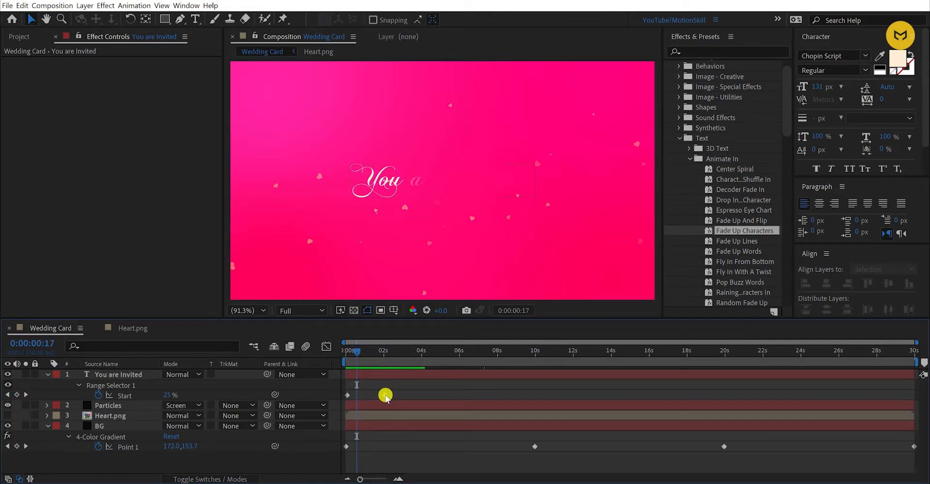
# Step: Move the text's second Range Selector Start keyframe to about 4 seconds and preview the slower fade-in
pyautogui.click(385, 397)
pyautogui.moveTo(385, 396); pyautogui.dragTo(387, 397)
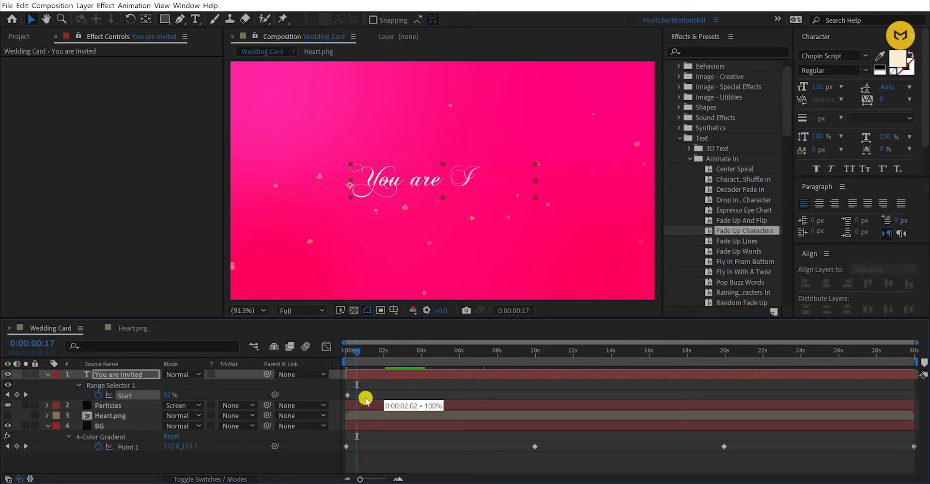
pyautogui.moveTo(372, 401); pyautogui.dragTo(421, 403)
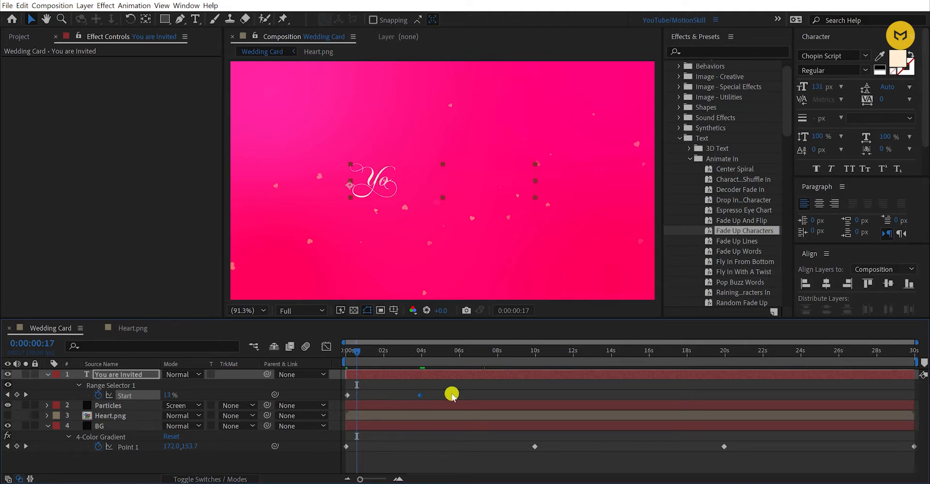
pyautogui.press('space')
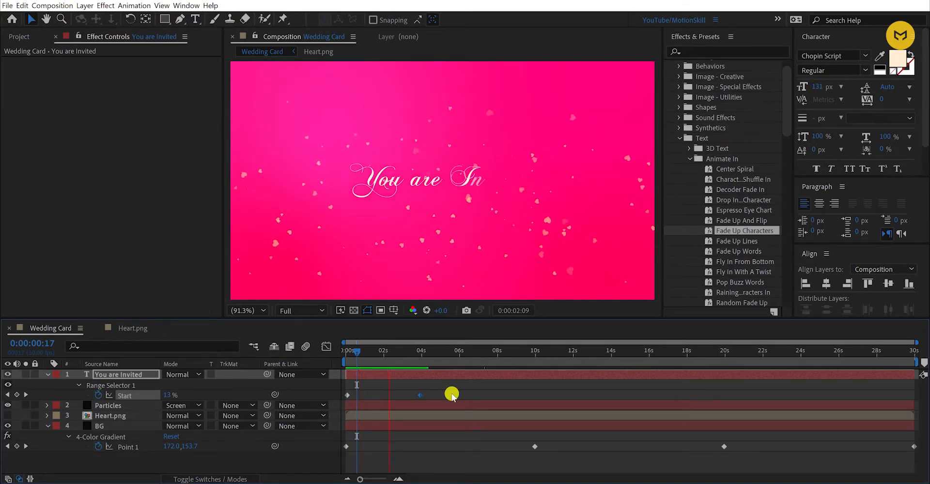
pyautogui.press('space')
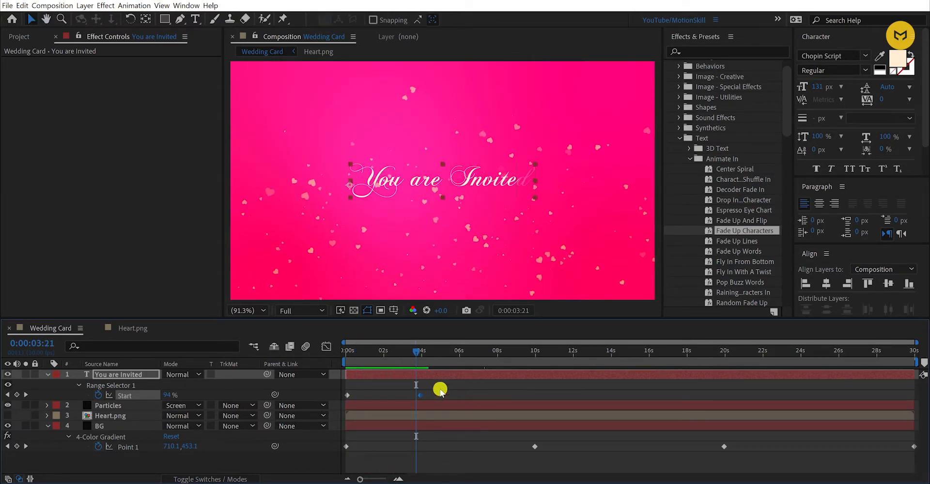
# Step: Go to 0:00:06:01, collapse the Animate In presets, expand Animate Out, and widen the presets list to show full names
pyautogui.moveTo(419, 354); pyautogui.dragTo(456, 383)
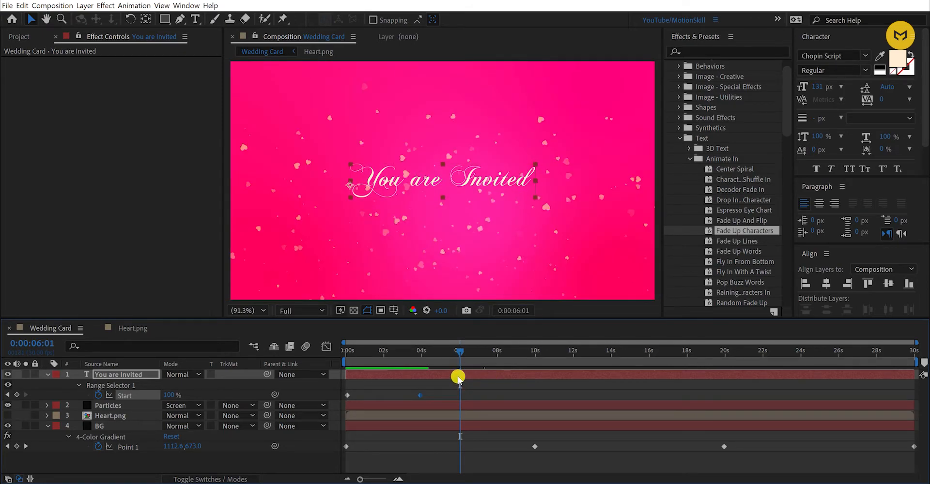
pyautogui.click(458, 377)
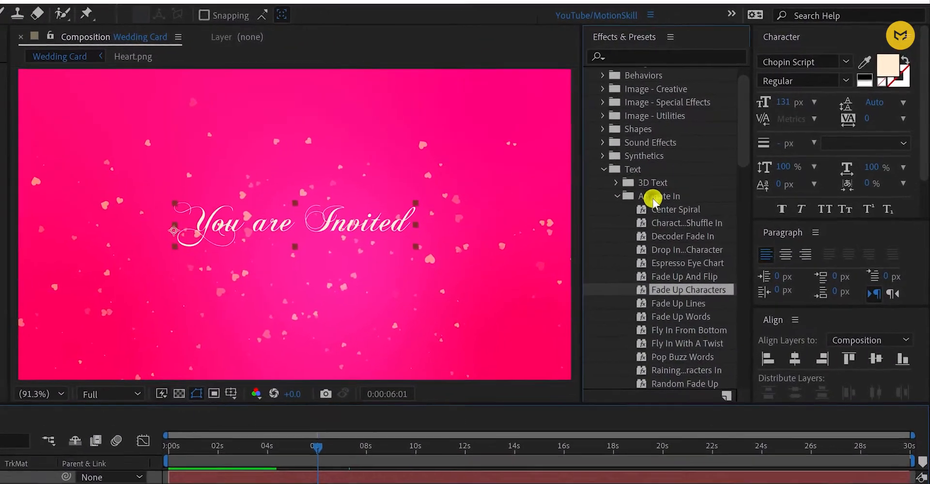
pyautogui.doubleClick(654, 198)
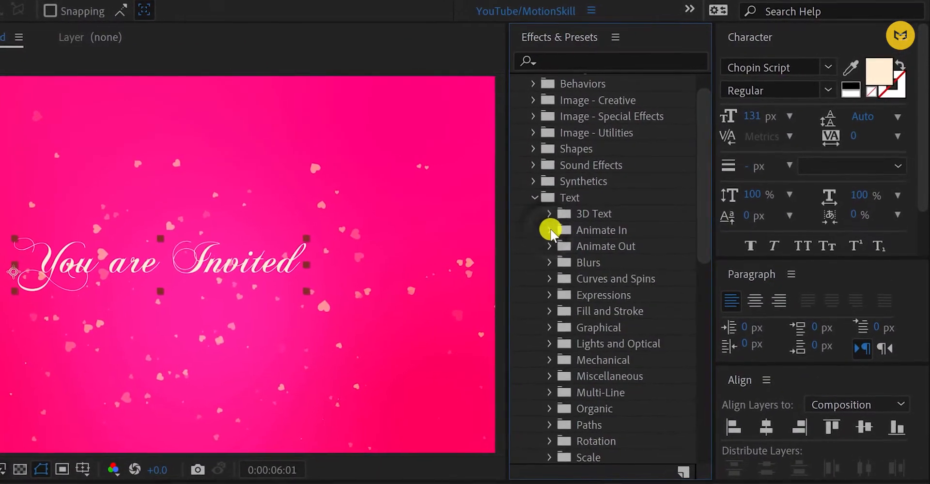
pyautogui.click(548, 247)
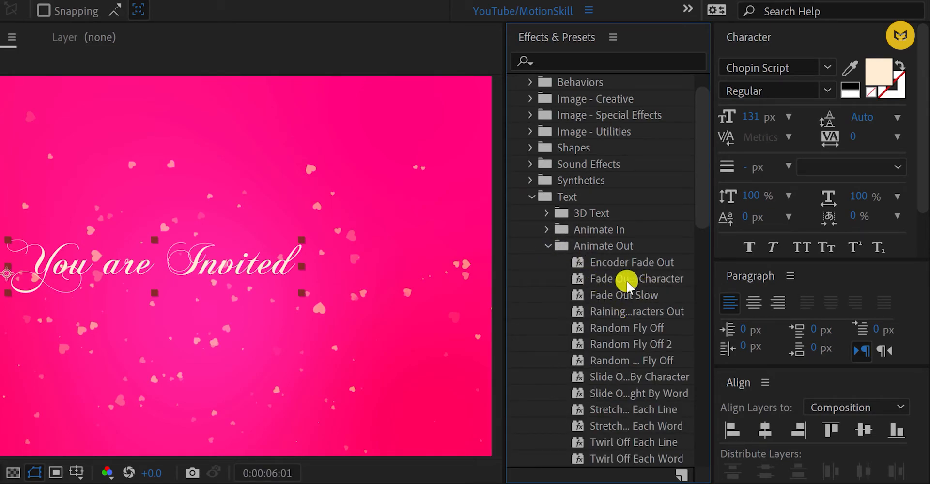
pyautogui.click(627, 282)
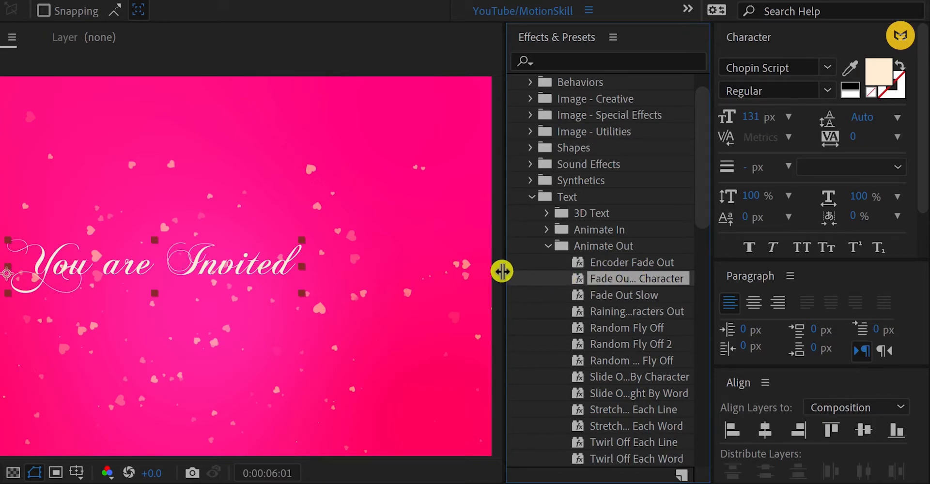
pyautogui.moveTo(506, 275); pyautogui.dragTo(474, 279)
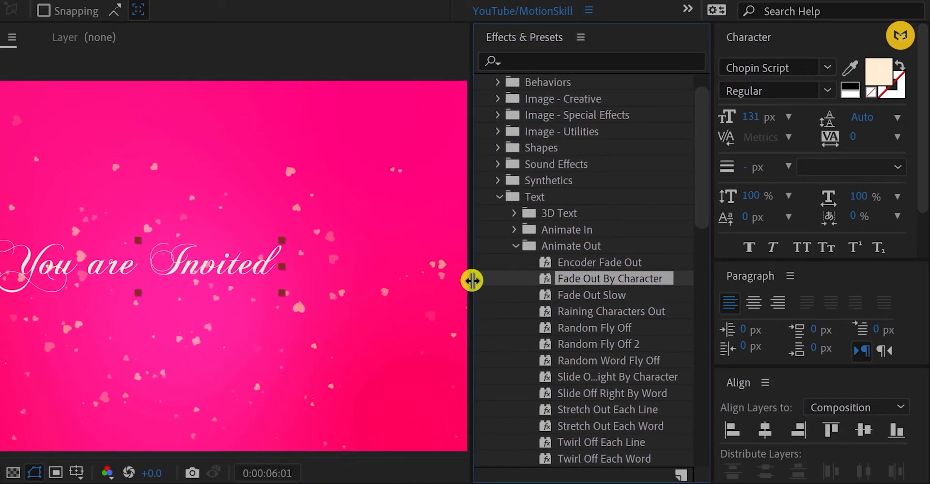
# Step: Apply the Fade Out By Character preset to the "You are Invited" text at 0:00:06:01 and scrub to check it
pyautogui.click(586, 280)
pyautogui.moveTo(586, 279); pyautogui.dragTo(275, 293)
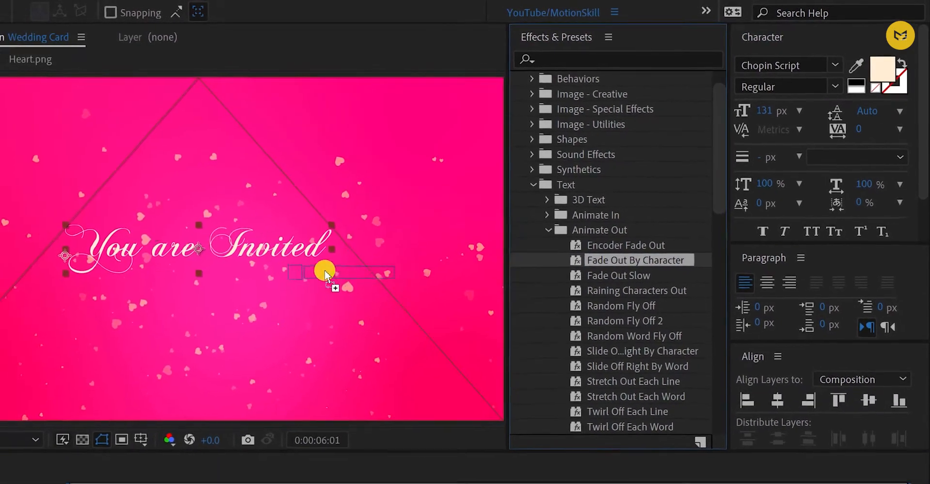
pyautogui.moveTo(325, 274); pyautogui.dragTo(227, 245)
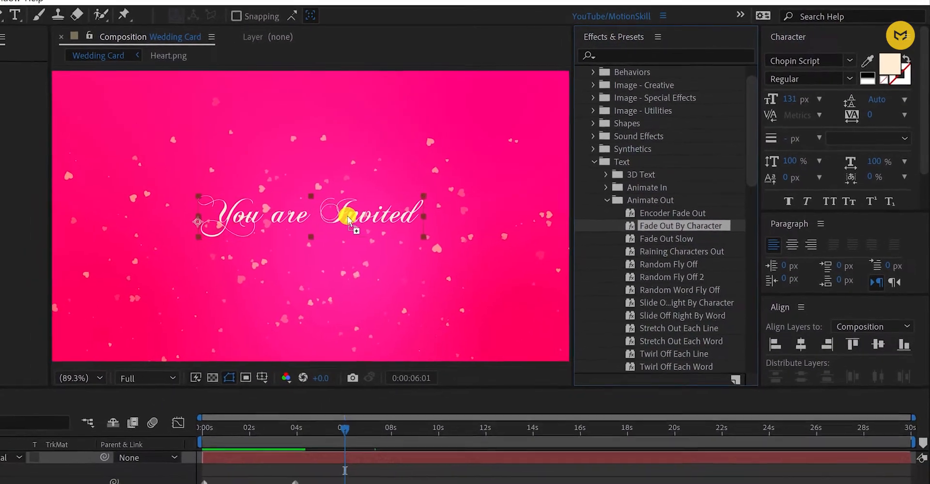
pyautogui.moveTo(431, 373); pyautogui.dragTo(482, 358)
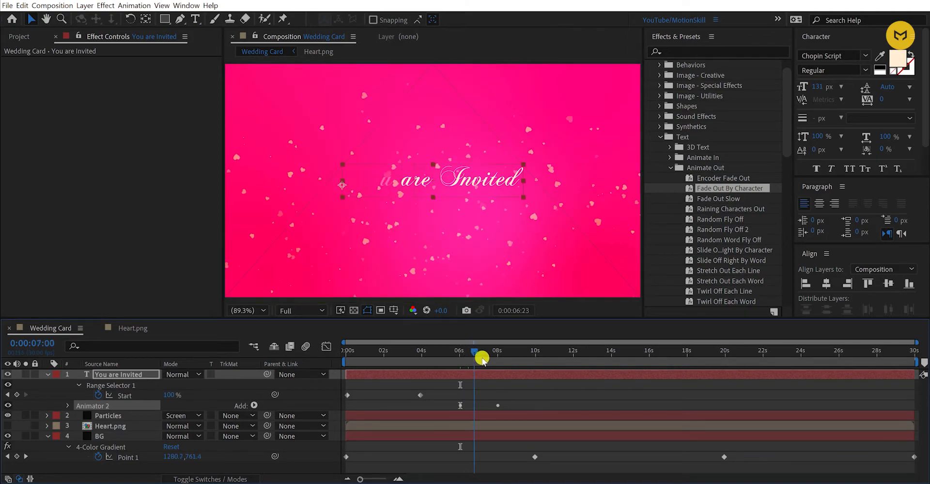
pyautogui.click(532, 393)
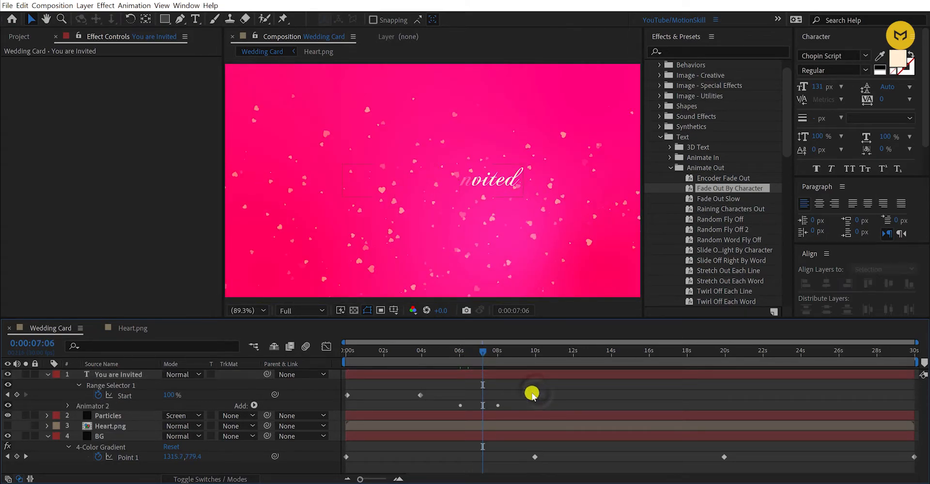
# Step: Hide the Particles layer and preview the title animation over the gradient background
pyautogui.click(106, 416)
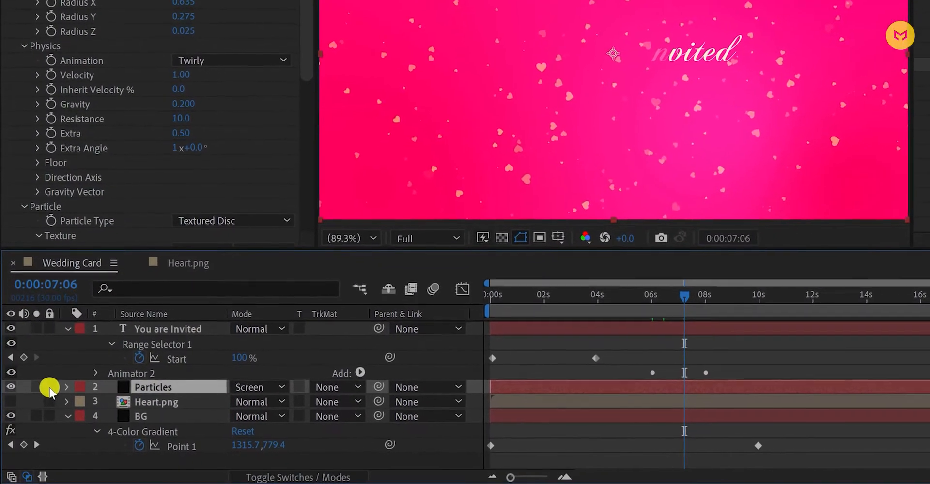
pyautogui.click(11, 382)
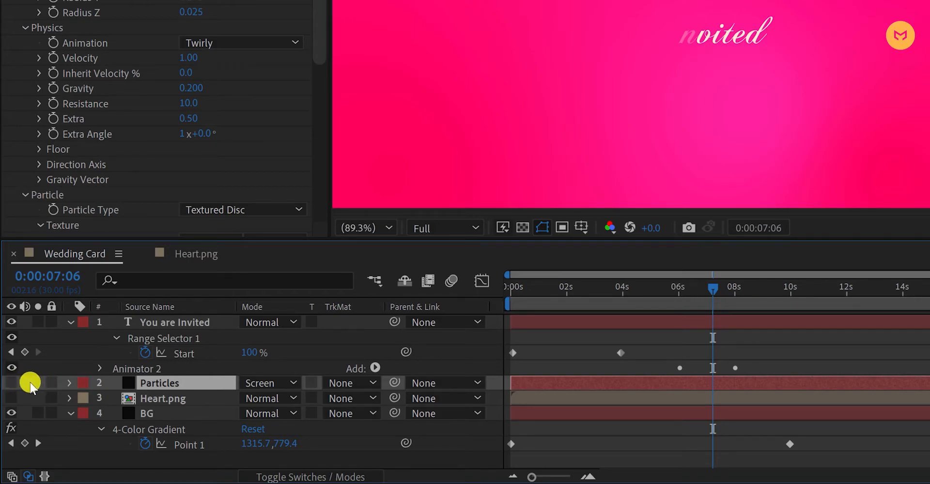
pyautogui.click(811, 352)
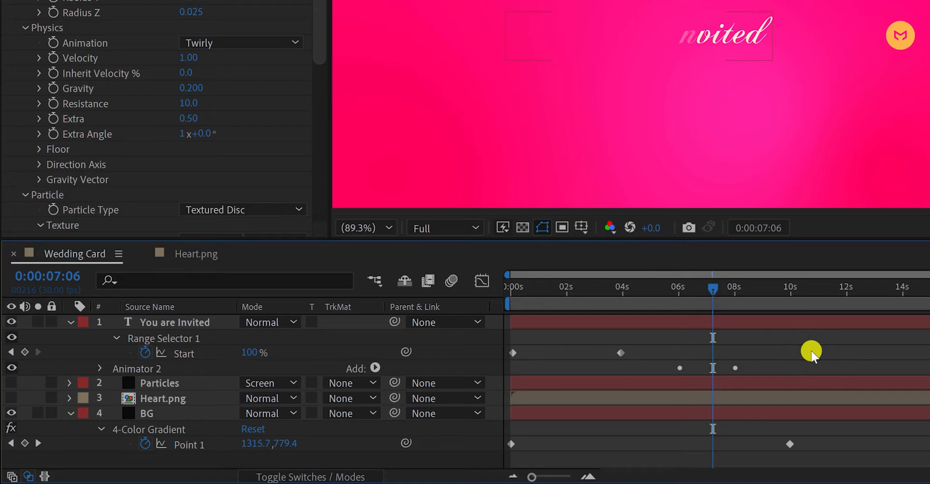
pyautogui.press('space')
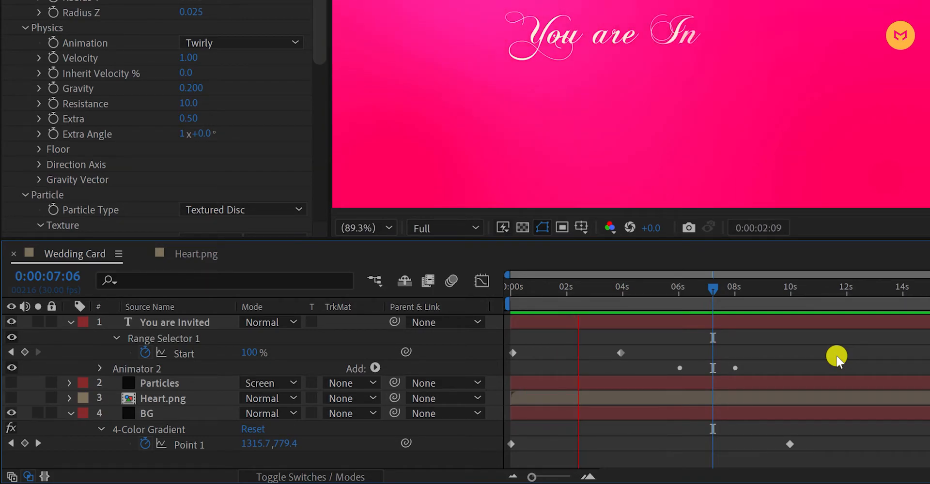
pyautogui.press('space')
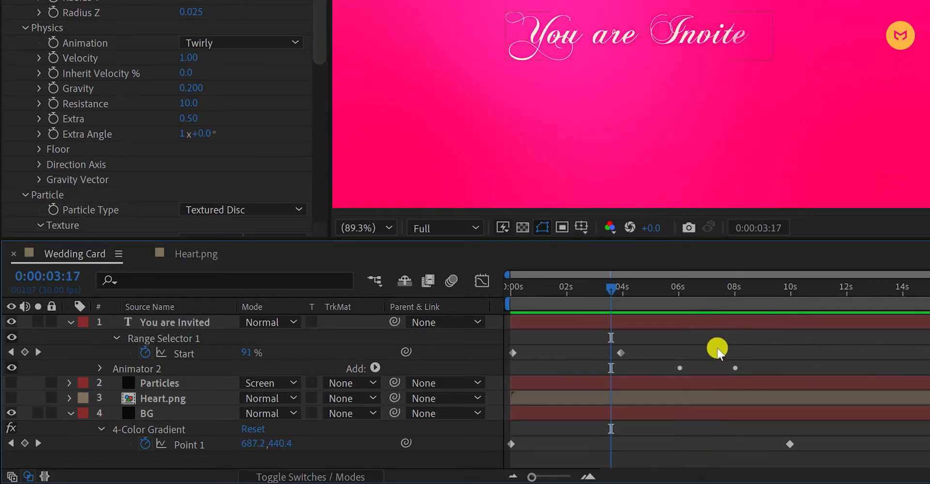
# Step: Reveal the text layer's keyframes, move the fade-in's end keyframe to about 3 seconds and the fade-out's to about 9 seconds, and check the timing
pyautogui.click(710, 324)
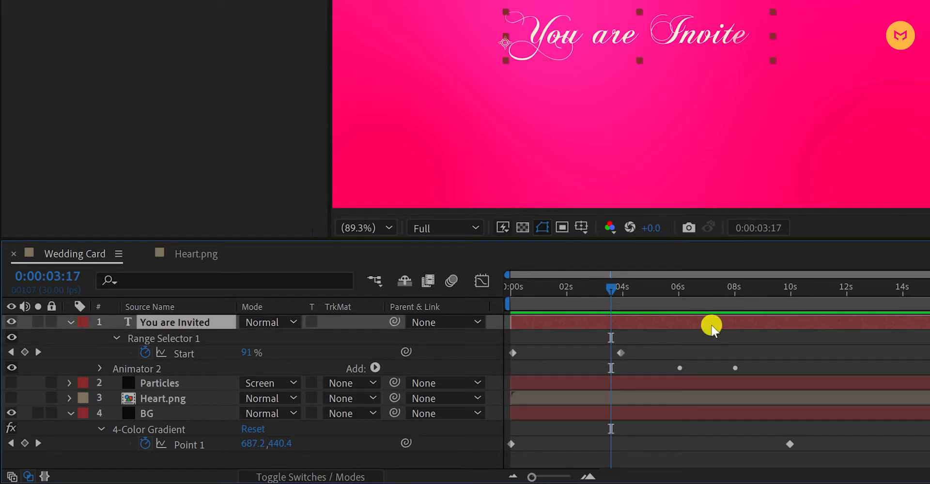
pyautogui.press('u')
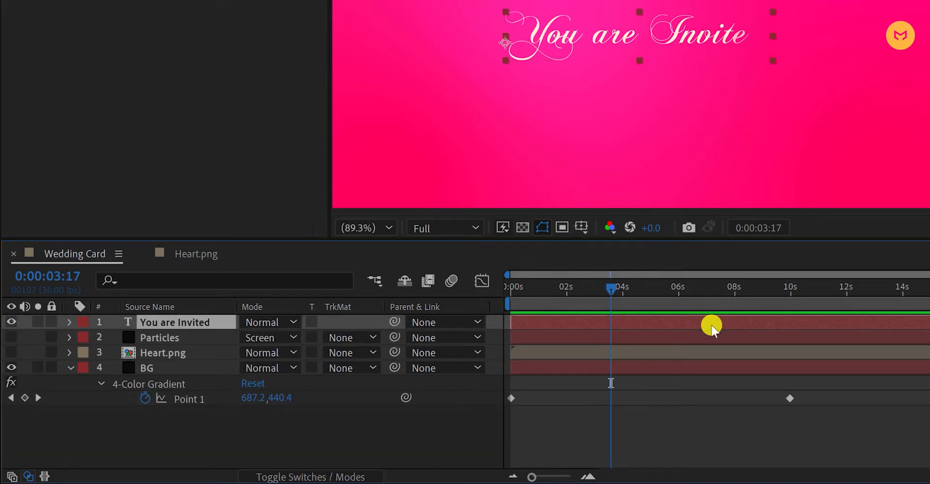
pyautogui.press('u')
pyautogui.moveTo(613, 292); pyautogui.dragTo(634, 290)
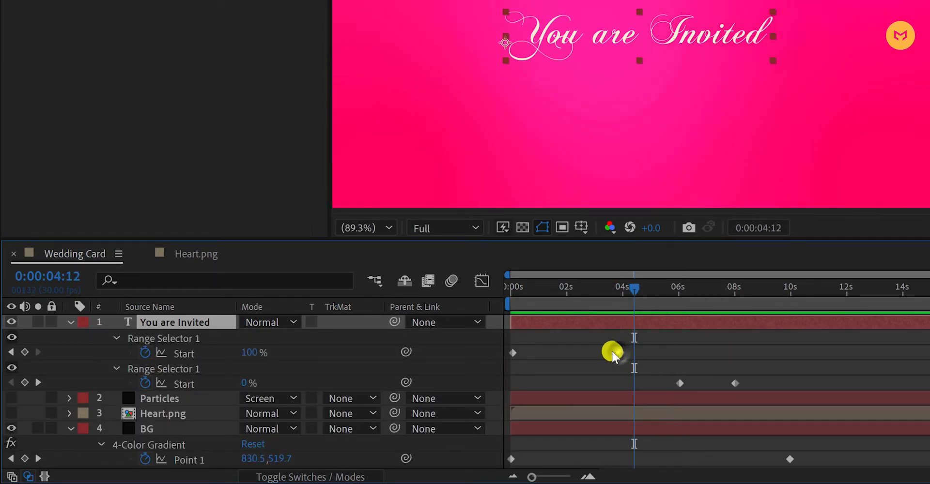
pyautogui.moveTo(613, 354); pyautogui.dragTo(589, 353)
pyautogui.moveTo(733, 383); pyautogui.dragTo(763, 384)
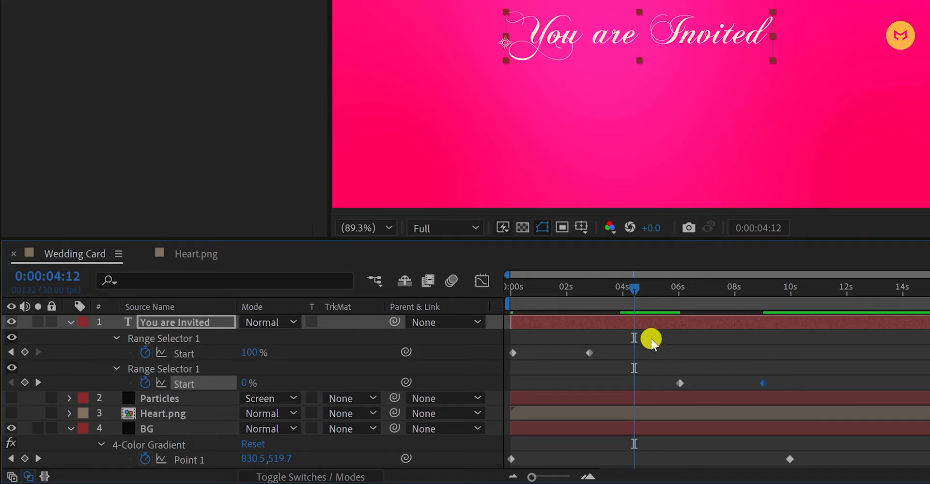
pyautogui.moveTo(593, 290); pyautogui.dragTo(620, 298)
pyautogui.moveTo(667, 308); pyautogui.dragTo(764, 317)
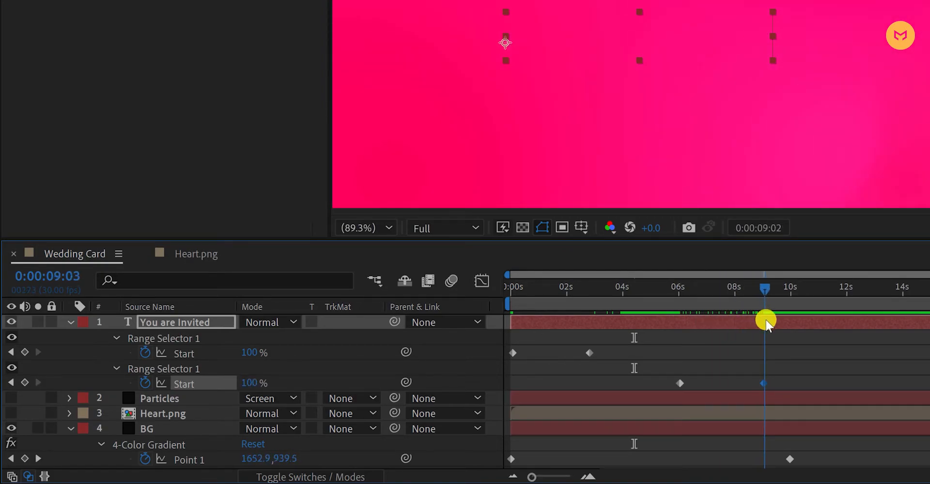
pyautogui.click(781, 289)
# Step: Apply Easy Ease to all four Start keyframes of the "You are Invited" text
pyautogui.moveTo(808, 345); pyautogui.dragTo(502, 394)
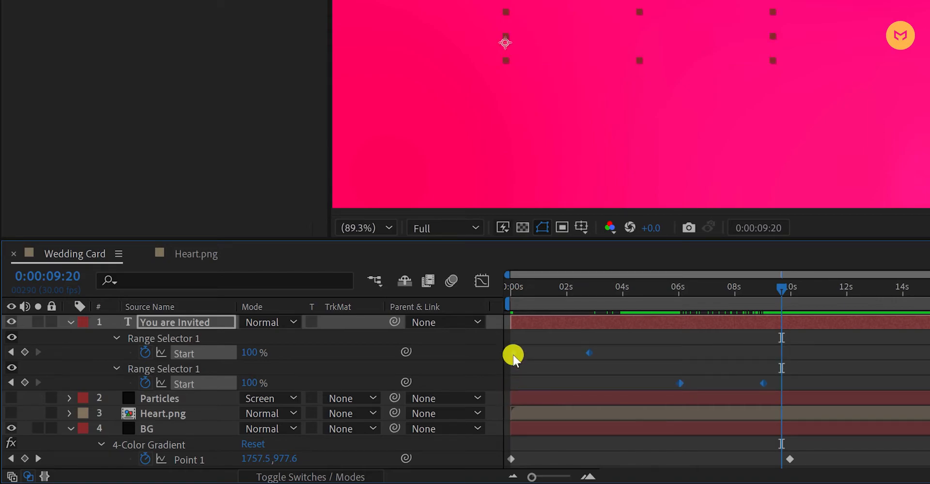
pyautogui.rightClick(514, 352)
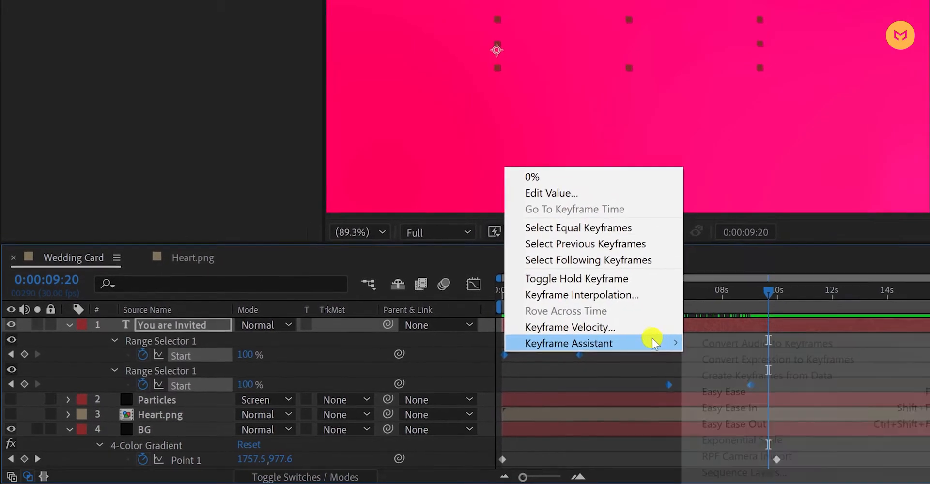
pyautogui.moveTo(678, 339)
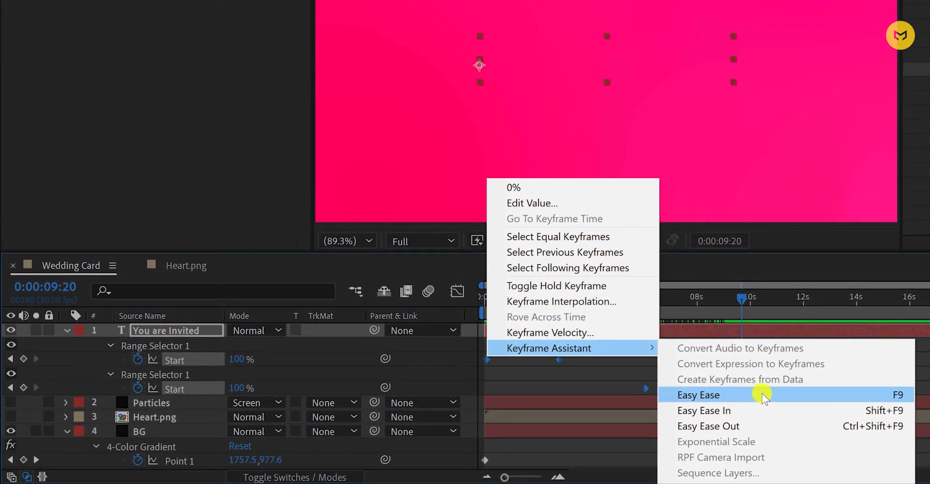
pyautogui.click(764, 396)
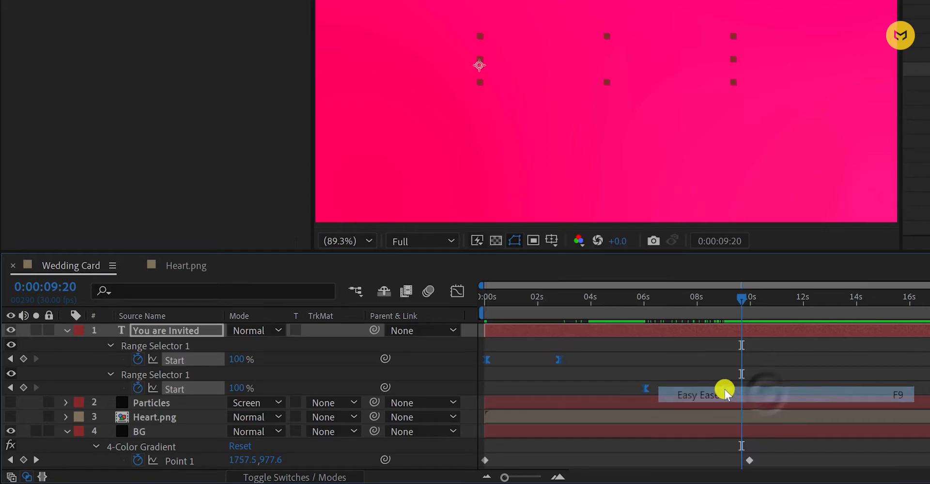
pyautogui.click(620, 358)
# Step: Scrub through the title's eased fade-in and fade-out to check the motion
pyautogui.moveTo(702, 299); pyautogui.dragTo(476, 337)
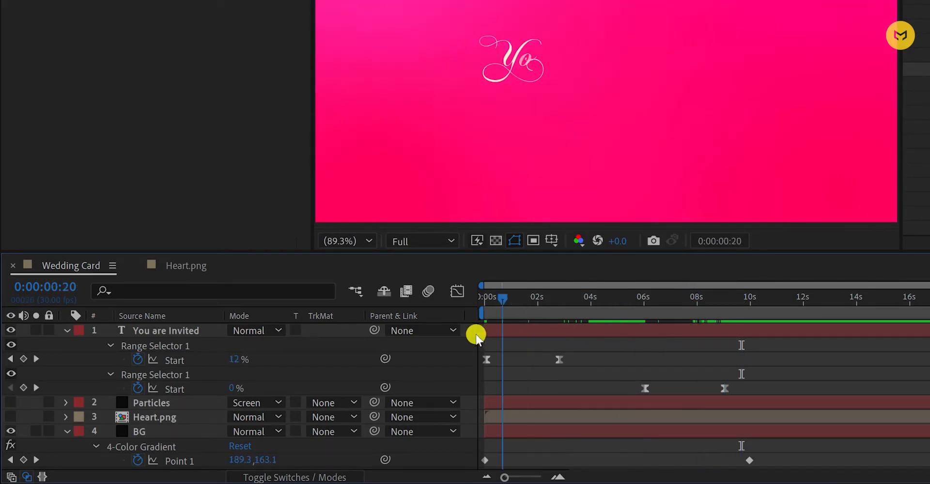
pyautogui.moveTo(498, 305); pyautogui.dragTo(723, 324)
pyautogui.click(653, 310)
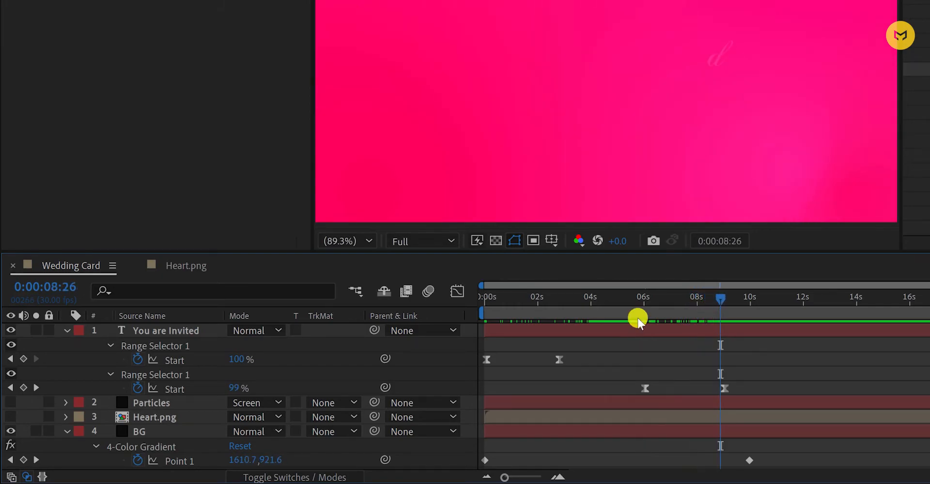
# Step: Duplicate the "You are Invited" text layer
pyautogui.click(190, 333)
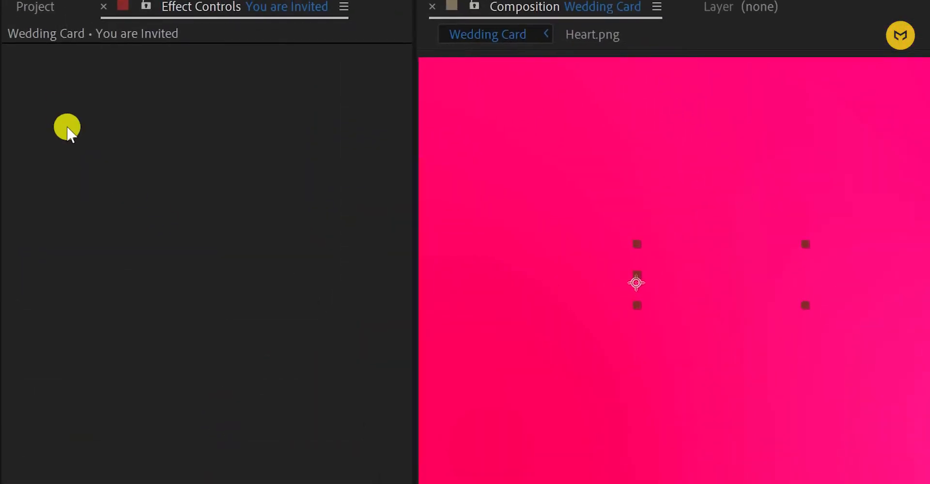
pyautogui.click(42, 10)
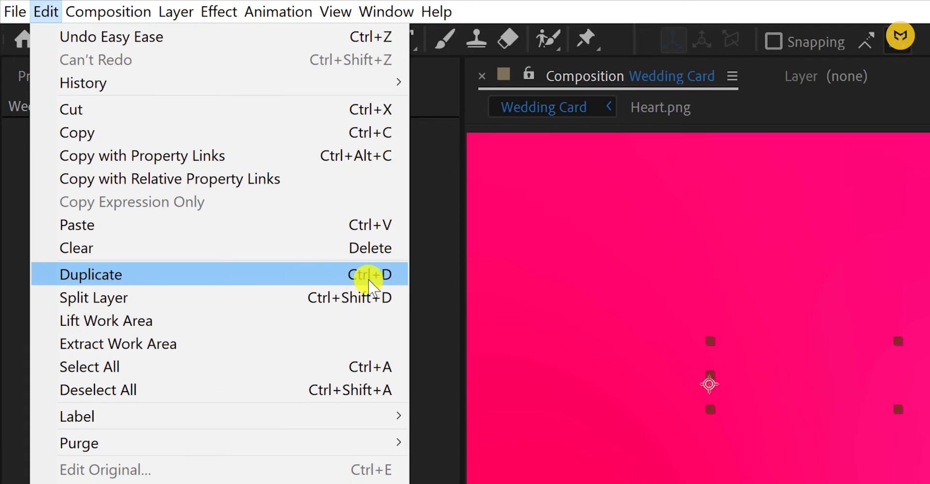
pyautogui.click(189, 275)
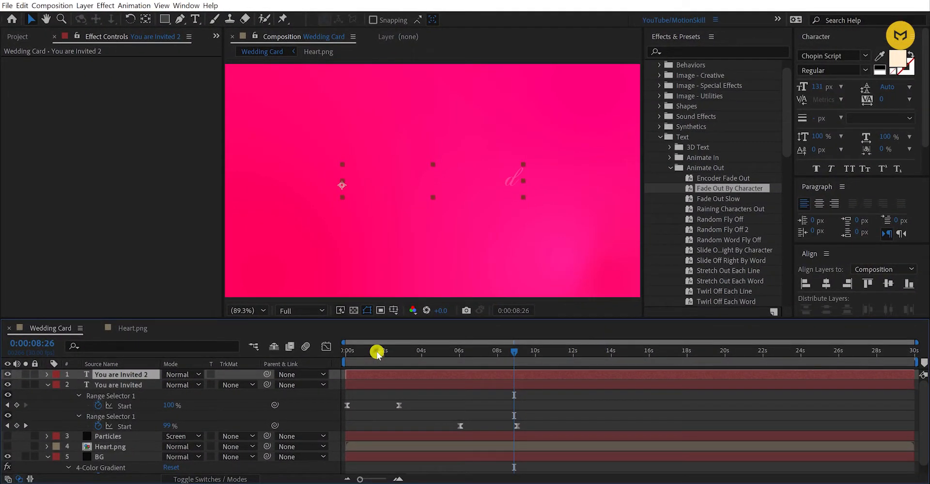
# Step: Reveal the animated Start keyframes of both the duplicate and the original "You are Invited" text layers
pyautogui.click(399, 376)
pyautogui.moveTo(383, 354); pyautogui.dragTo(397, 356)
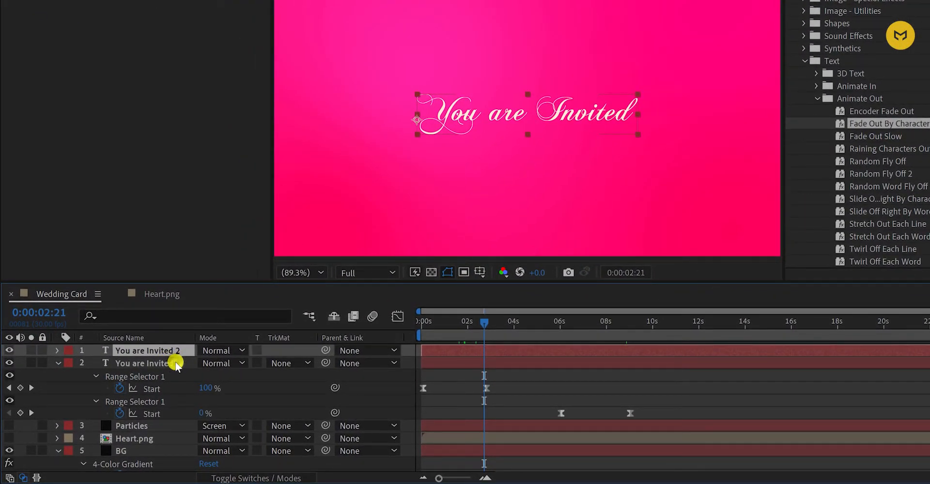
pyautogui.keyDown('ctrl'); pyautogui.click(170, 368); pyautogui.keyUp('ctrl')
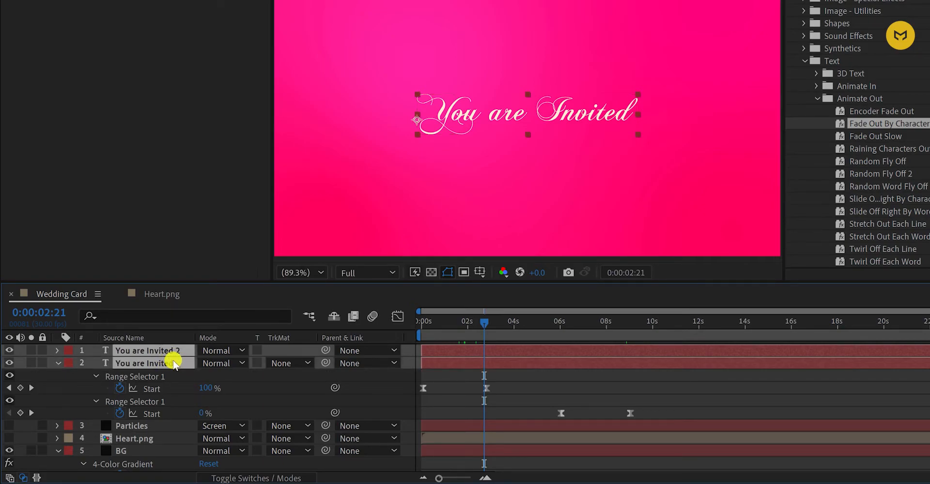
pyautogui.press('u')
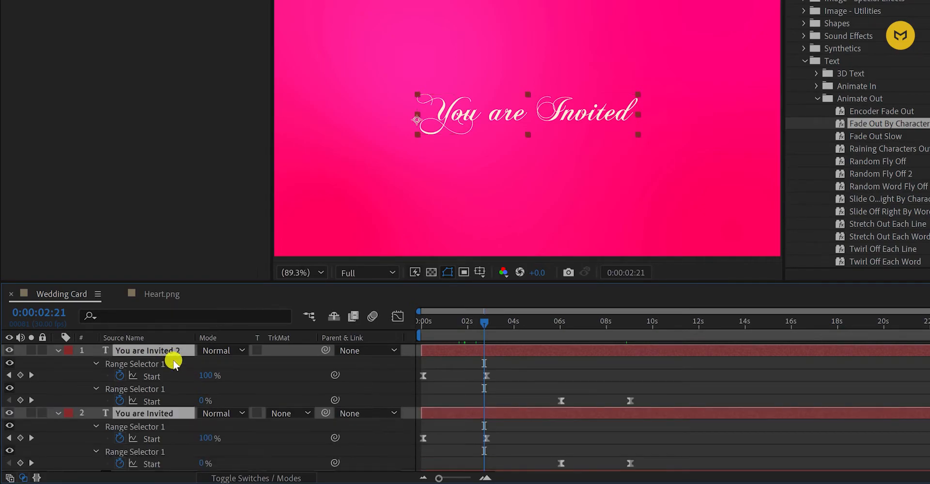
pyautogui.click(276, 380)
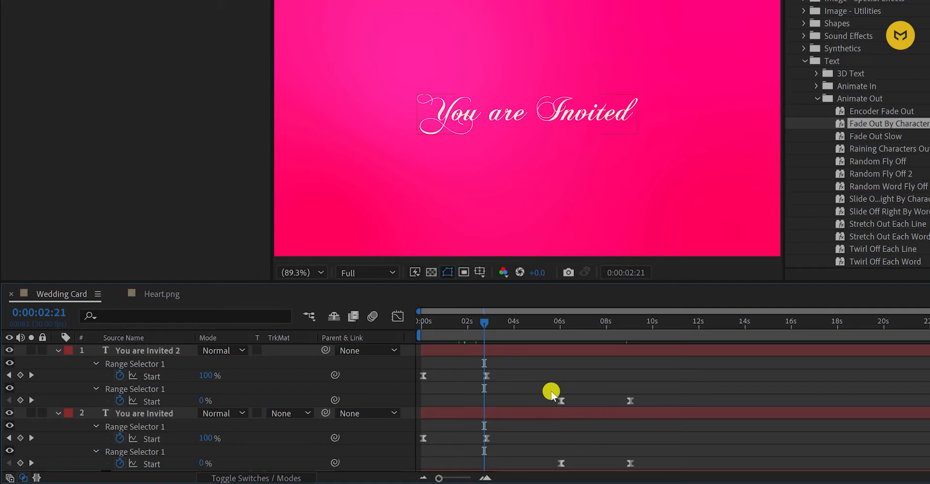
# Step: Move the duplicate text layer to start at about 9 seconds, where the first title's fade-out ends
pyautogui.click(432, 352)
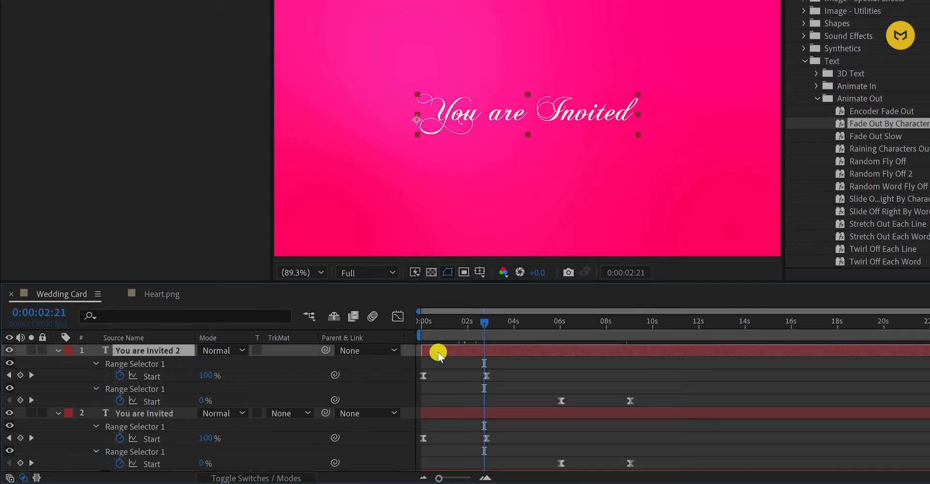
pyautogui.moveTo(442, 354); pyautogui.dragTo(646, 364)
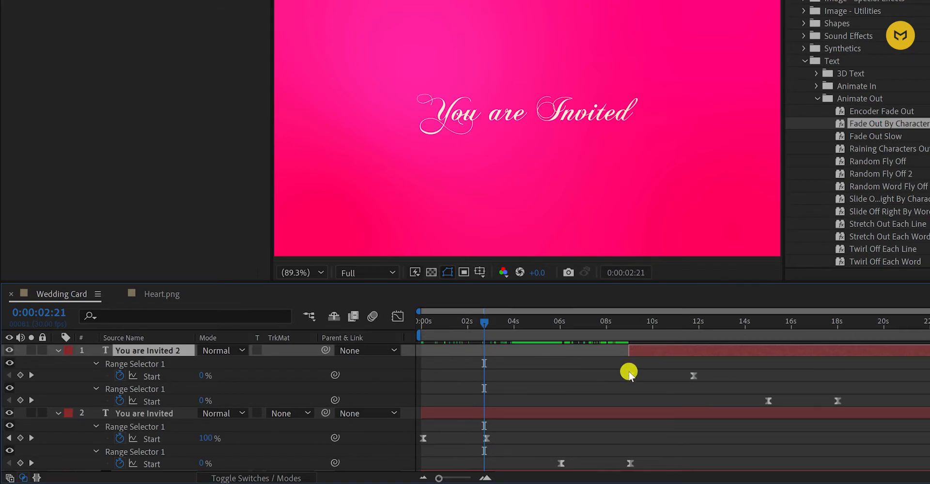
pyautogui.click(171, 414)
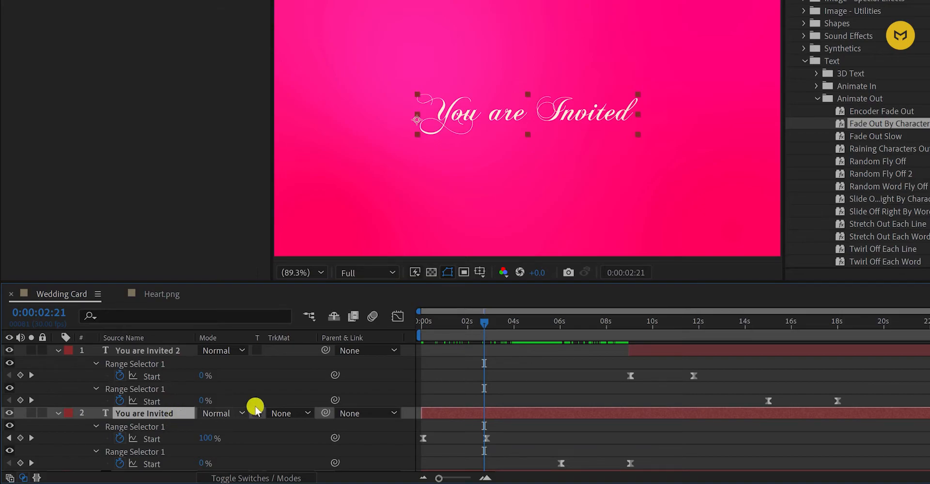
pyautogui.click(608, 323)
pyautogui.click(647, 351)
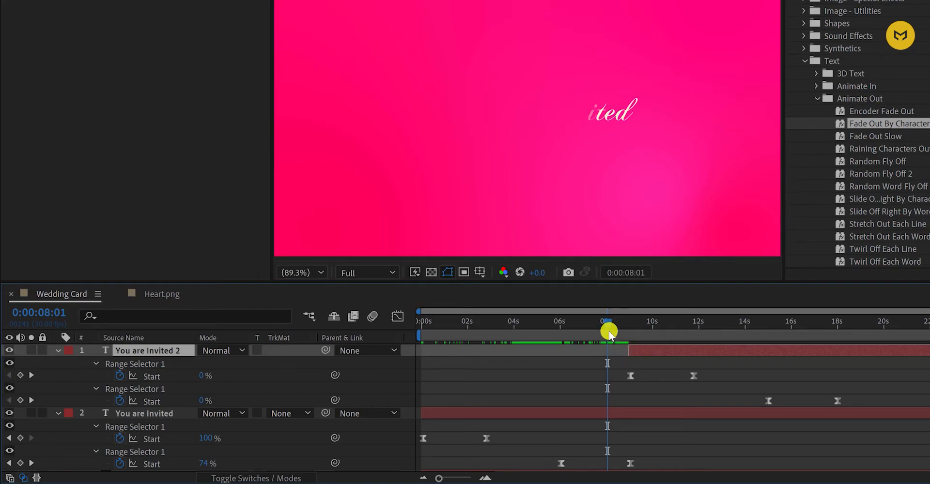
pyautogui.click(591, 323)
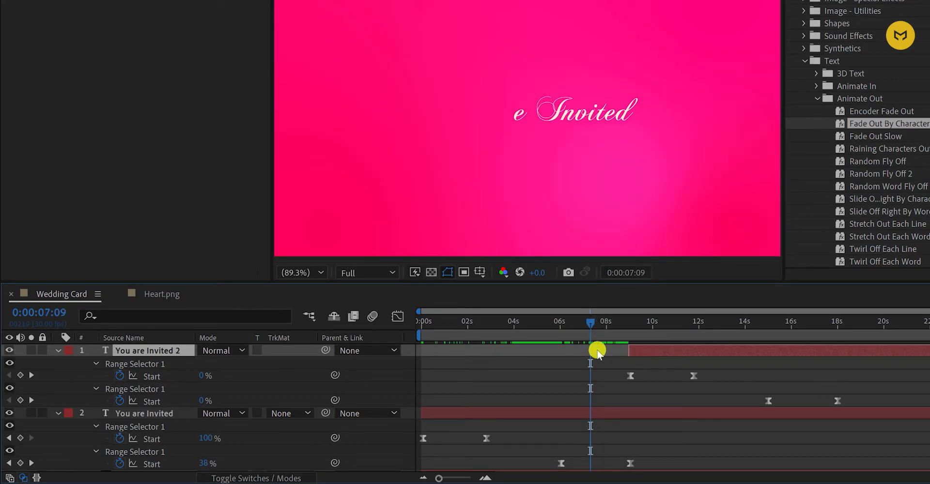
pyautogui.click(437, 366)
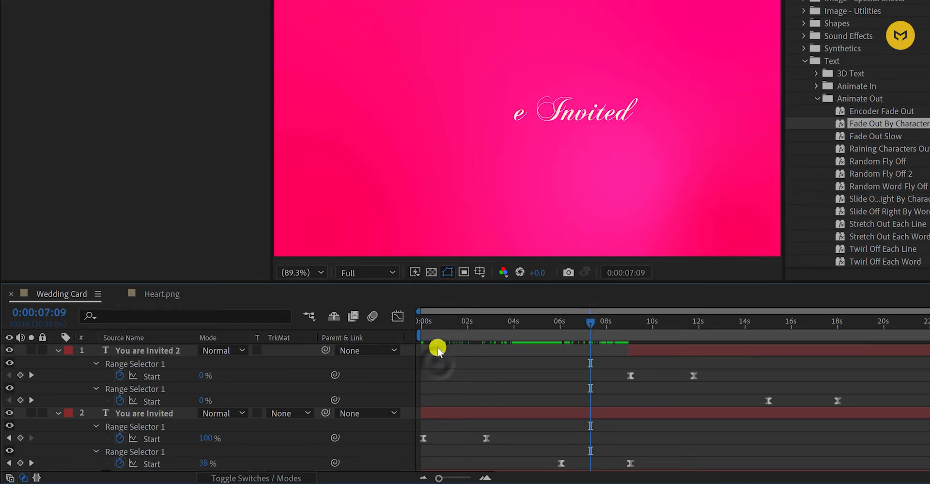
pyautogui.click(672, 354)
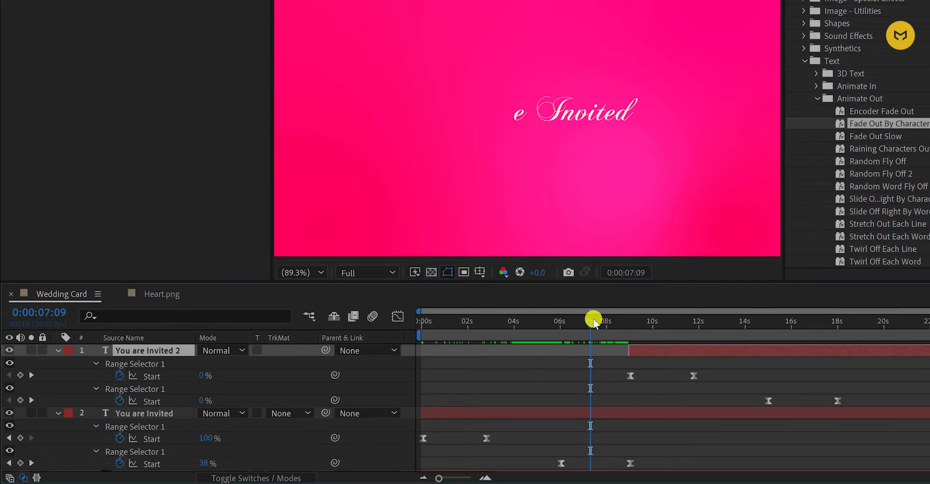
# Step: At 0:00:12:20, replace the duplicate's text with "In our Wedding" and center it horizontally and vertically in the composition
pyautogui.moveTo(594, 326); pyautogui.dragTo(714, 334)
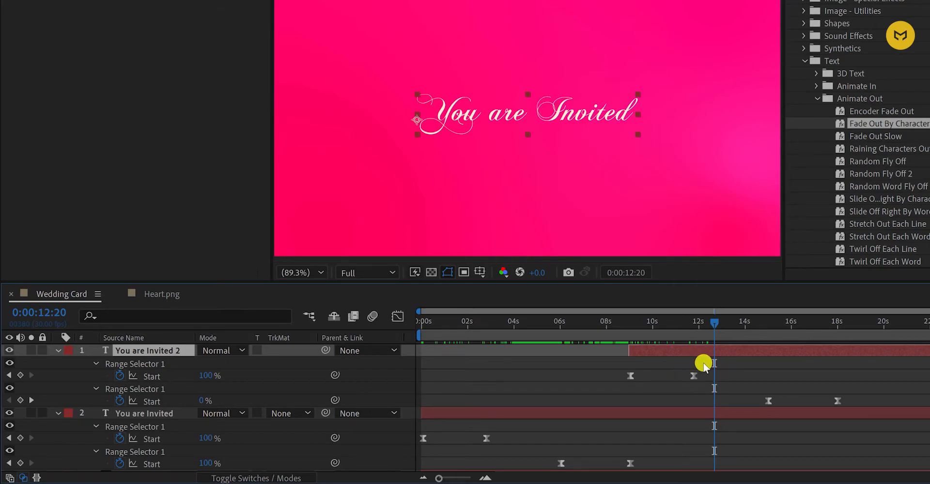
pyautogui.doubleClick(492, 116)
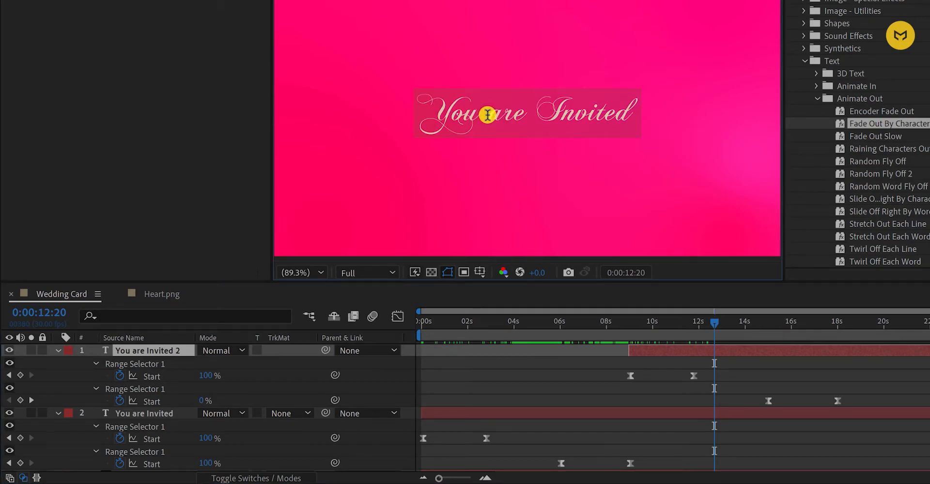
pyautogui.write('In our Wedding')
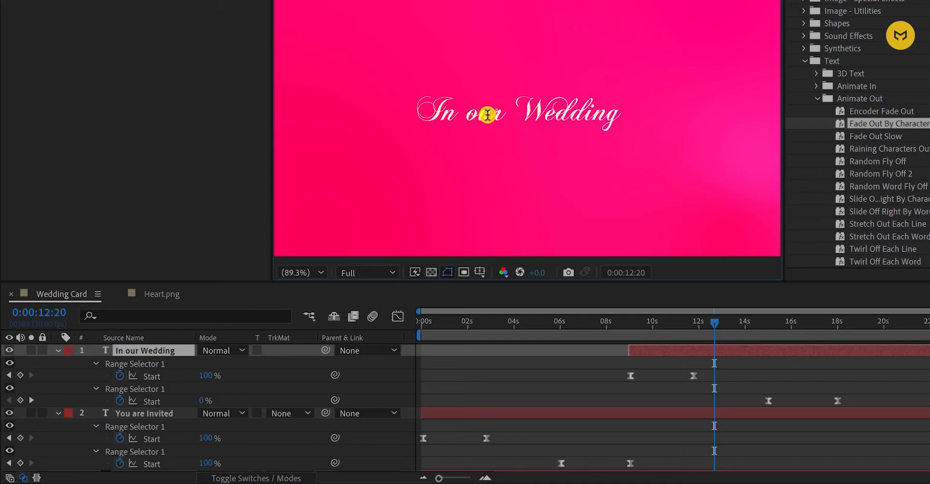
pyautogui.press('Escape')
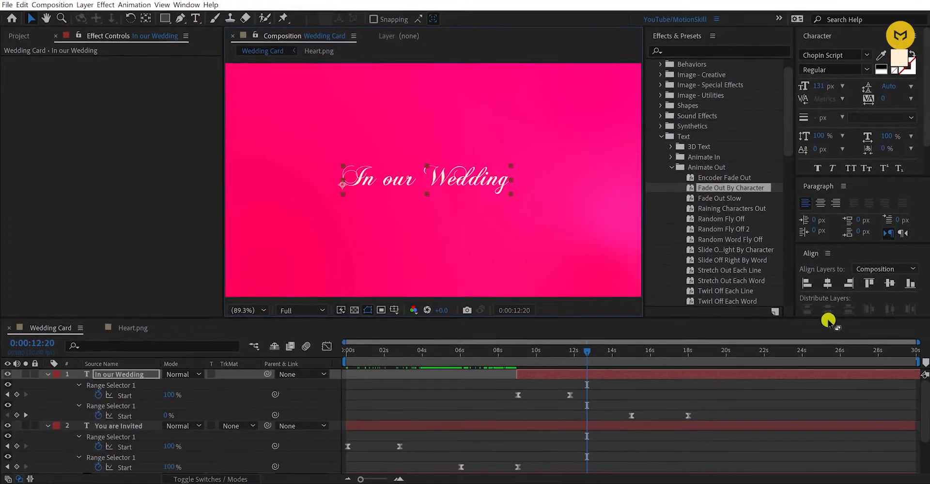
pyautogui.click(826, 286)
pyautogui.click(890, 286)
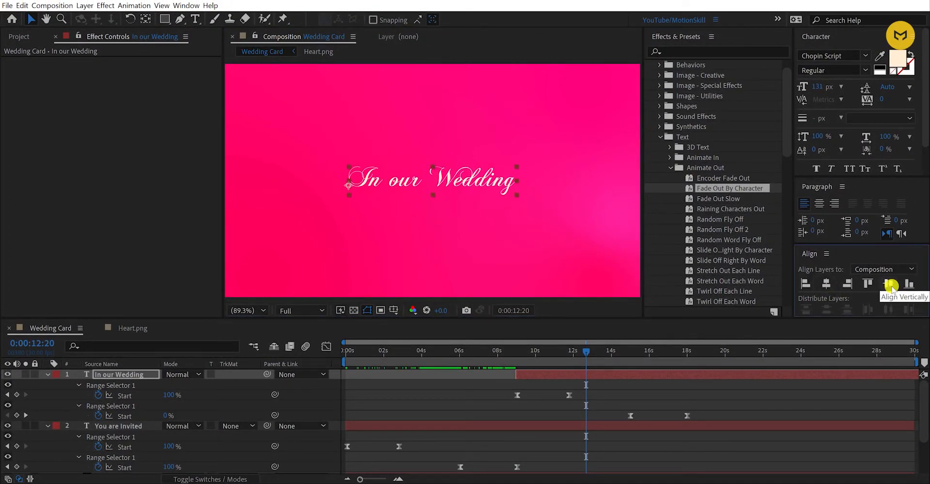
# Step: Preview the sequence of both titles from the start of the composition
pyautogui.click(346, 355)
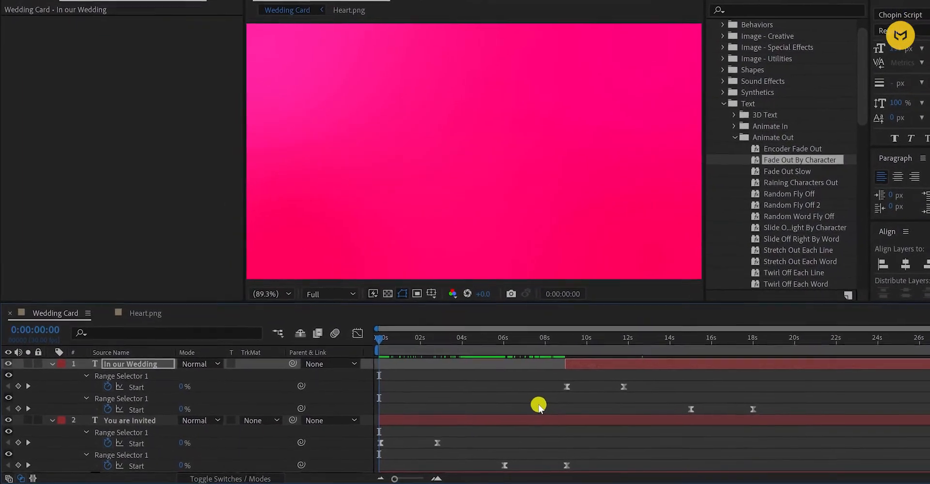
pyautogui.press('space')
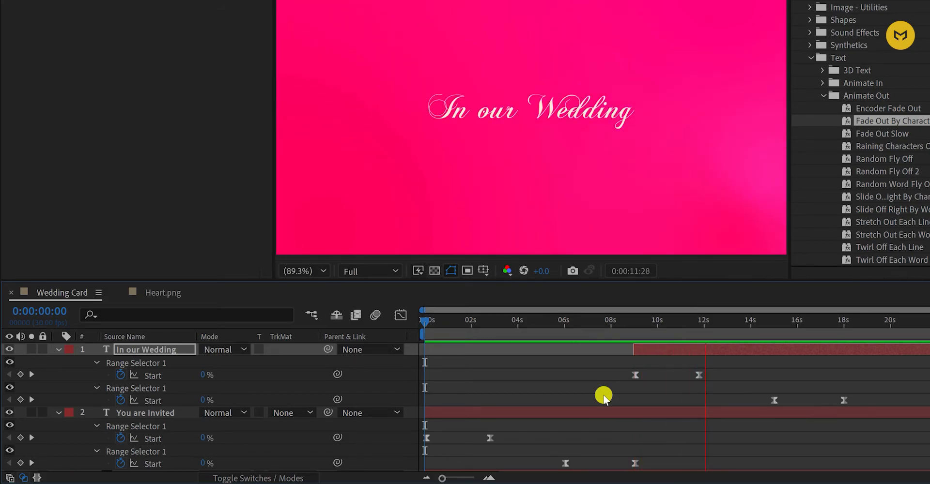
pyautogui.press('space')
# Step: Move the "In our Wedding" layer to start at about 7.5 seconds, overlapping the first title's fade-out, and scrub through the transition
pyautogui.moveTo(591, 324); pyautogui.dragTo(603, 365)
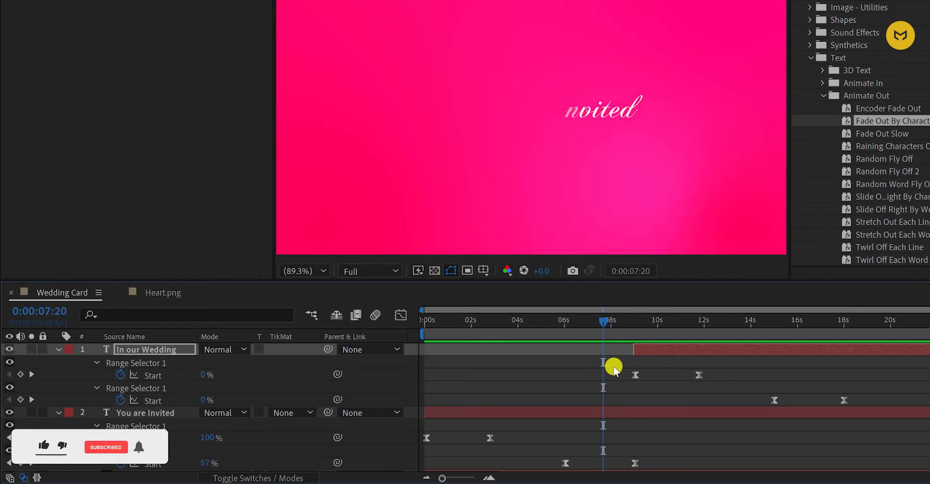
pyautogui.click(725, 349)
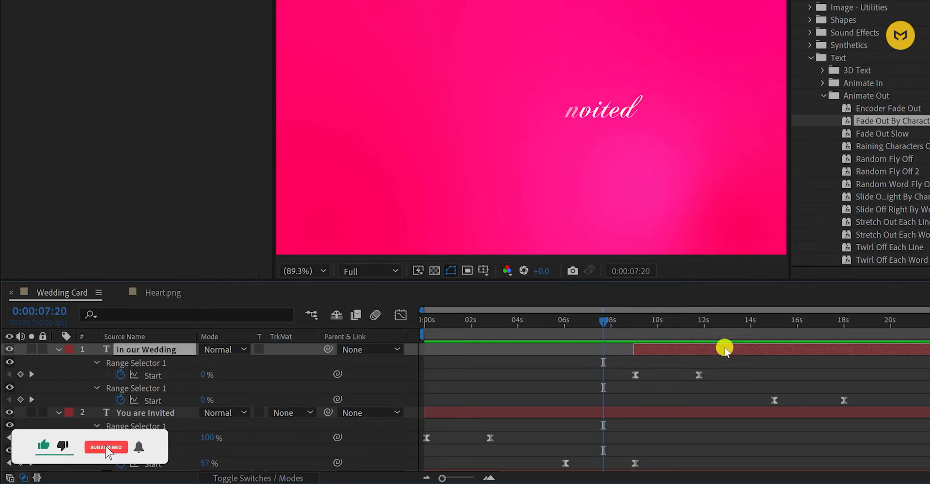
pyautogui.moveTo(723, 352); pyautogui.dragTo(693, 357)
pyautogui.click(603, 375)
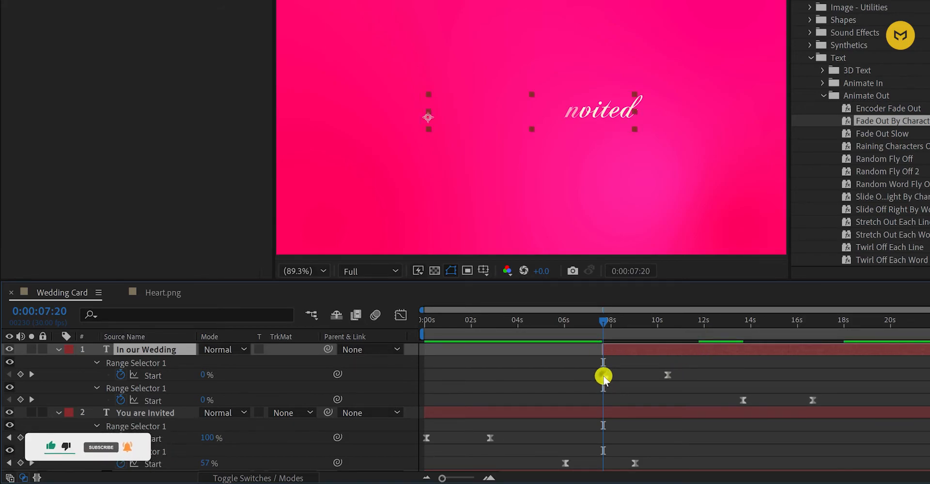
pyautogui.click(639, 463)
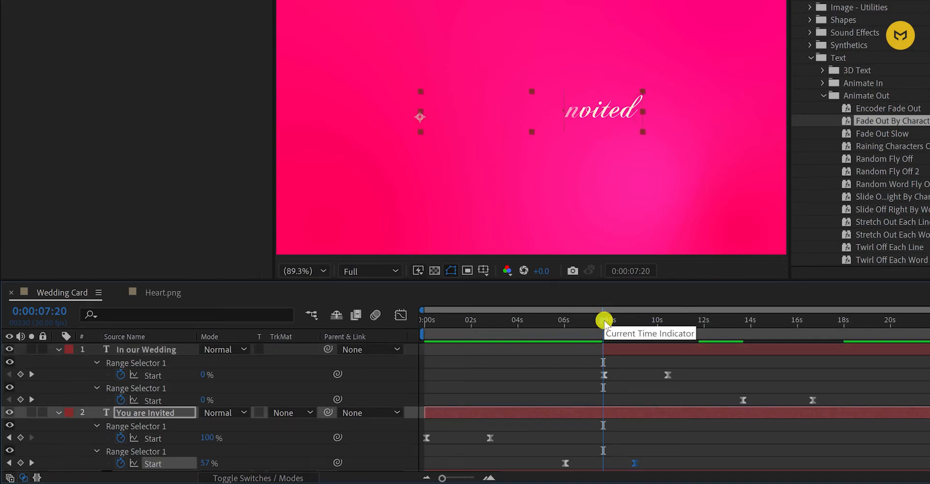
pyautogui.moveTo(690, 353); pyautogui.dragTo(655, 351)
pyautogui.moveTo(564, 327); pyautogui.dragTo(604, 340)
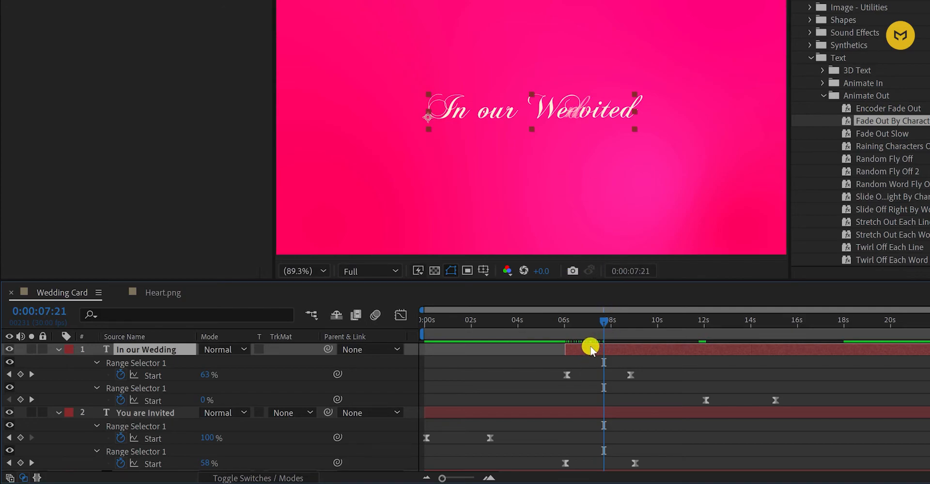
pyautogui.moveTo(599, 326); pyautogui.dragTo(626, 359)
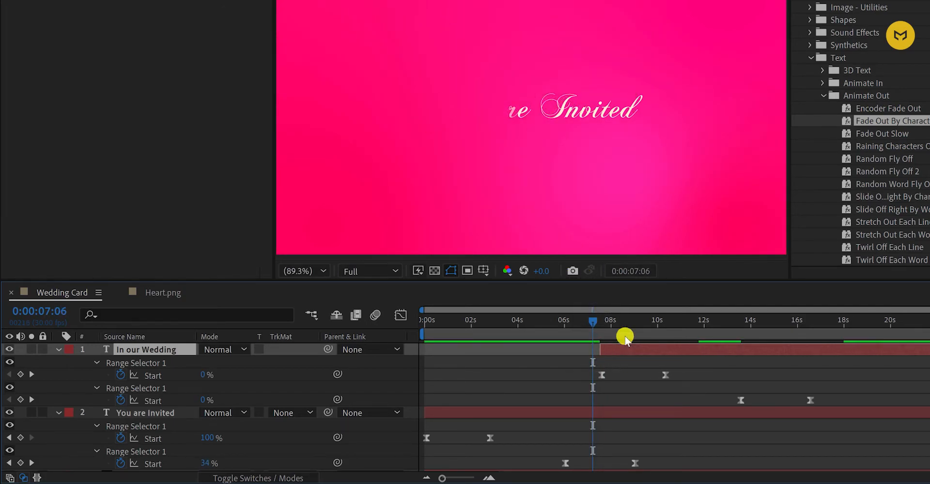
pyautogui.moveTo(604, 327); pyautogui.dragTo(753, 384)
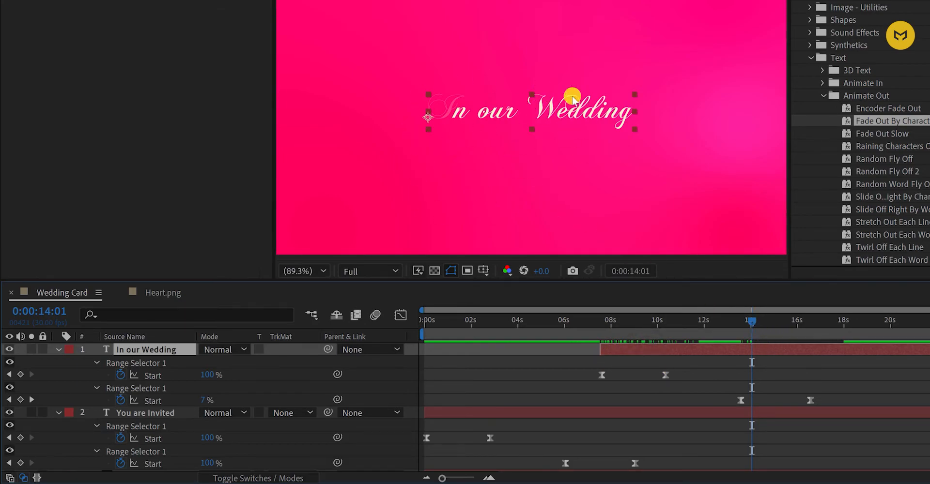
pyautogui.moveTo(432, 329); pyautogui.dragTo(502, 329)
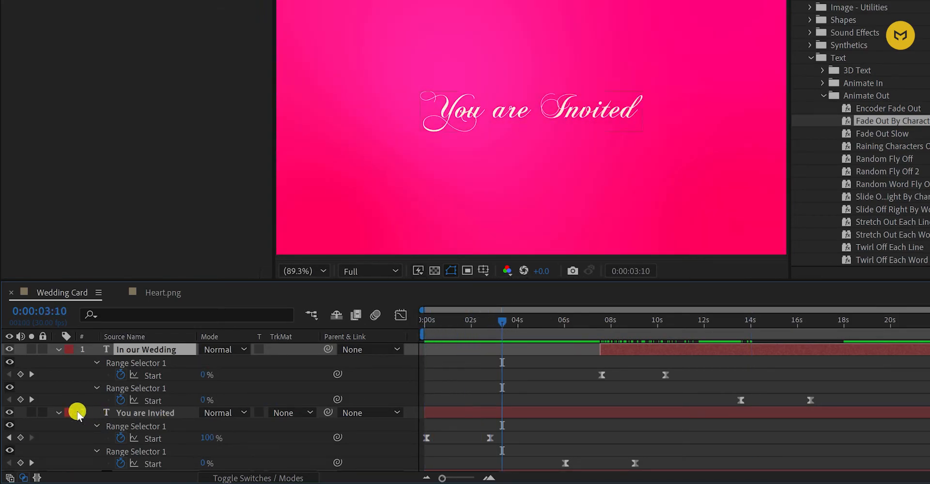
# Step: Collapse the properties of both text layers and show the Particles layer again
pyautogui.click(58, 349)
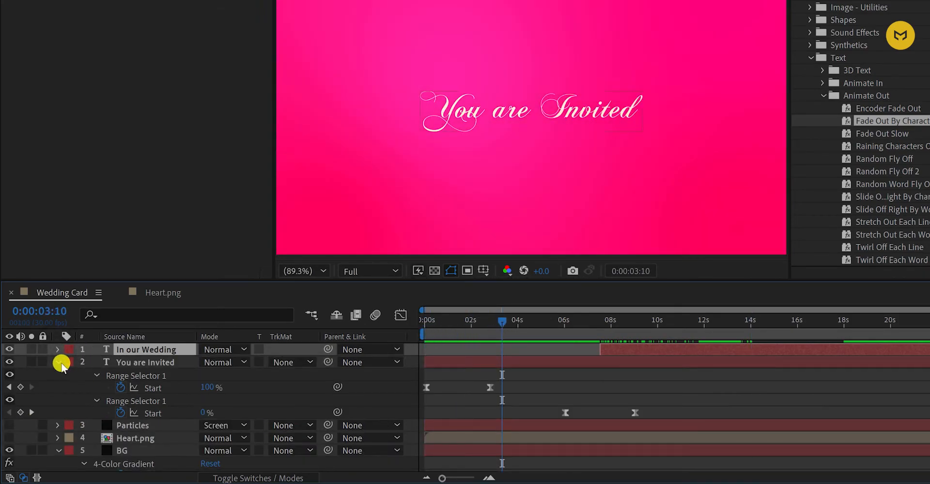
pyautogui.click(58, 362)
pyautogui.click(129, 375)
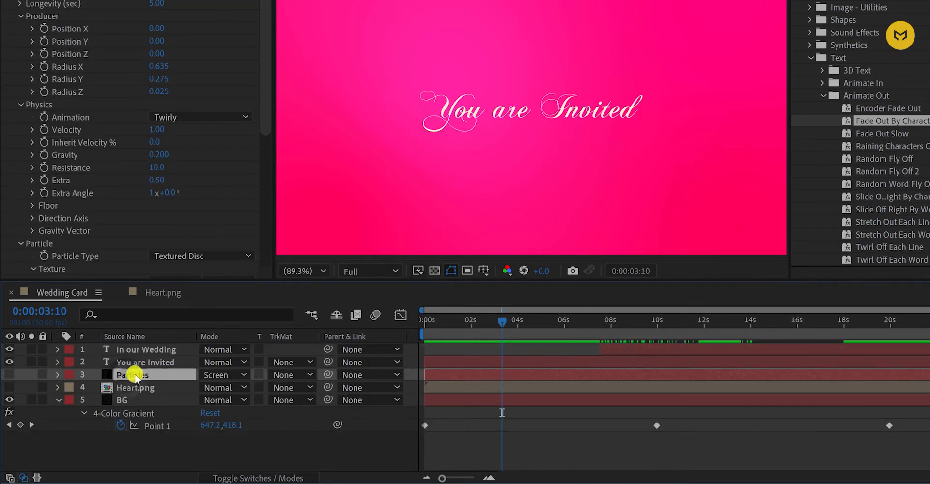
pyautogui.click(9, 374)
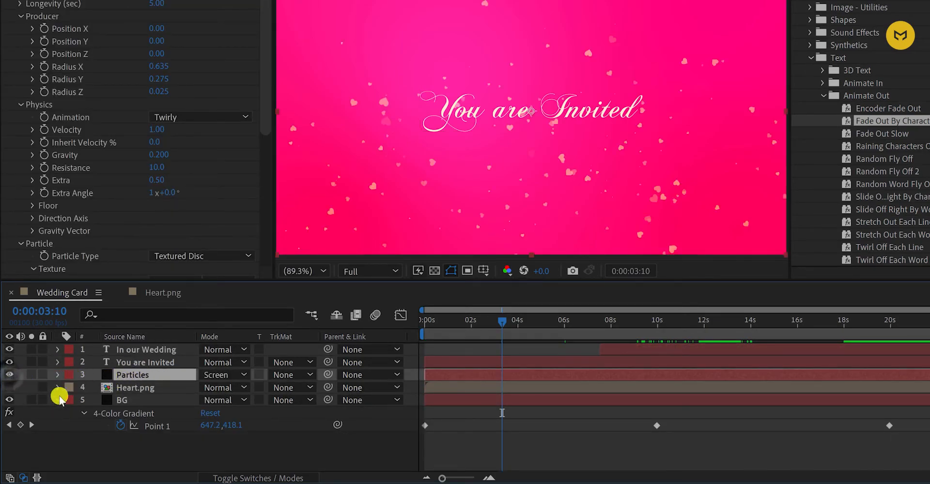
# Step: Clear the layer selection and preview the card with the titles, hearts and moving gradient together
pyautogui.click(123, 401)
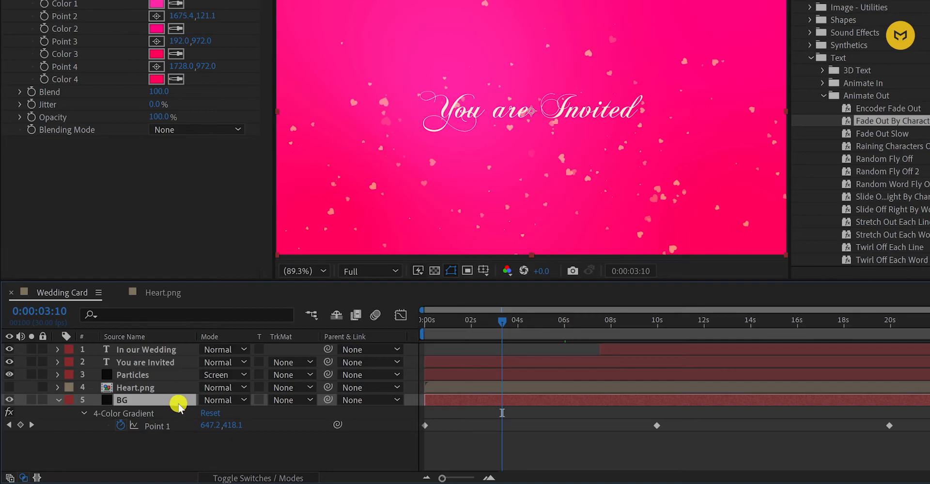
pyautogui.click(276, 452)
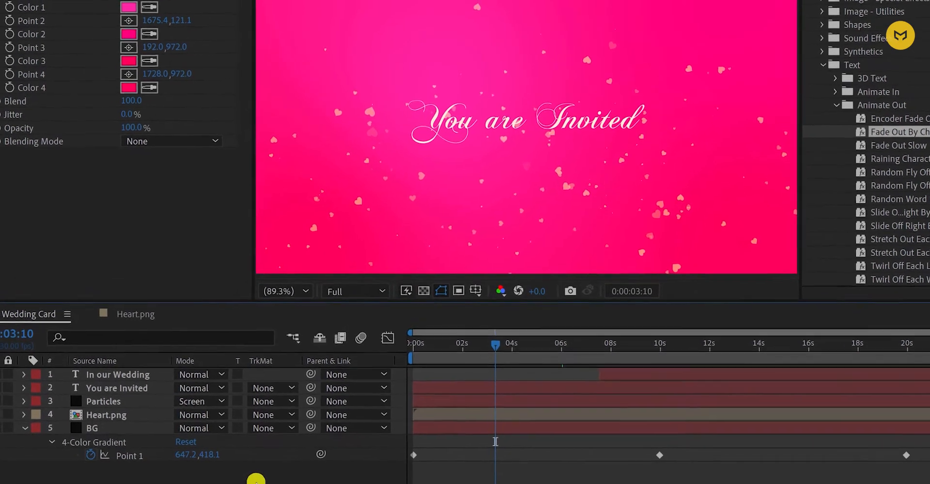
pyautogui.press('space')
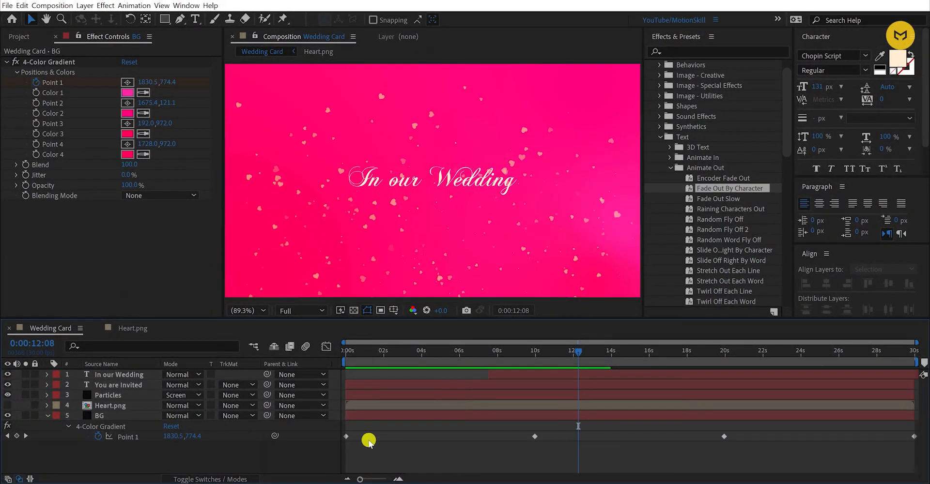
# Step: Scrub the first title to about 6 seconds and add the Wedding Card composition to the render queue
pyautogui.click(392, 352)
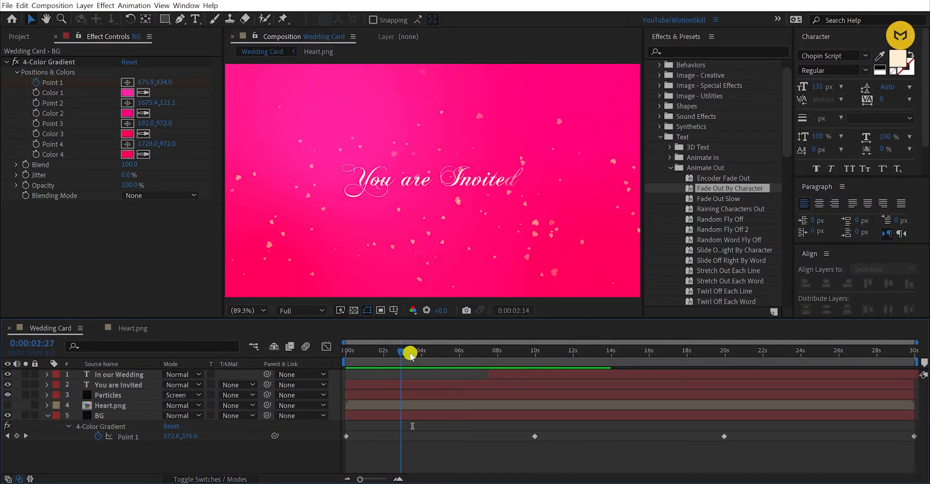
pyautogui.moveTo(449, 354)
pyautogui.mouseDown()
pyautogui.moveTo(482, 357)
pyautogui.moveTo(462, 356)
pyautogui.mouseUp()
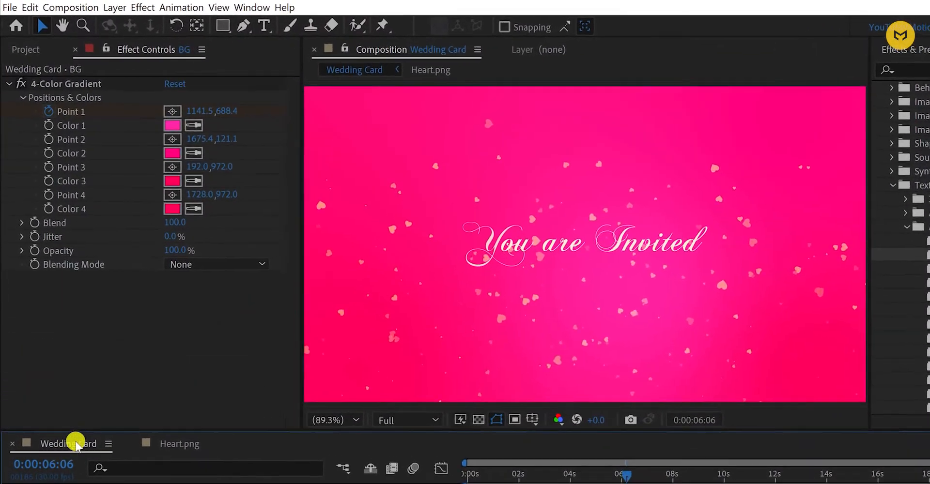
pyautogui.click(70, 7)
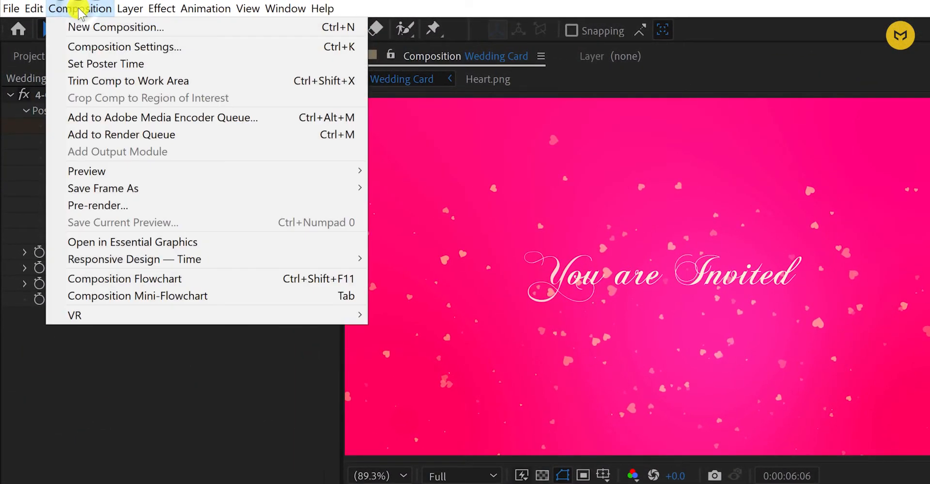
pyautogui.click(233, 136)
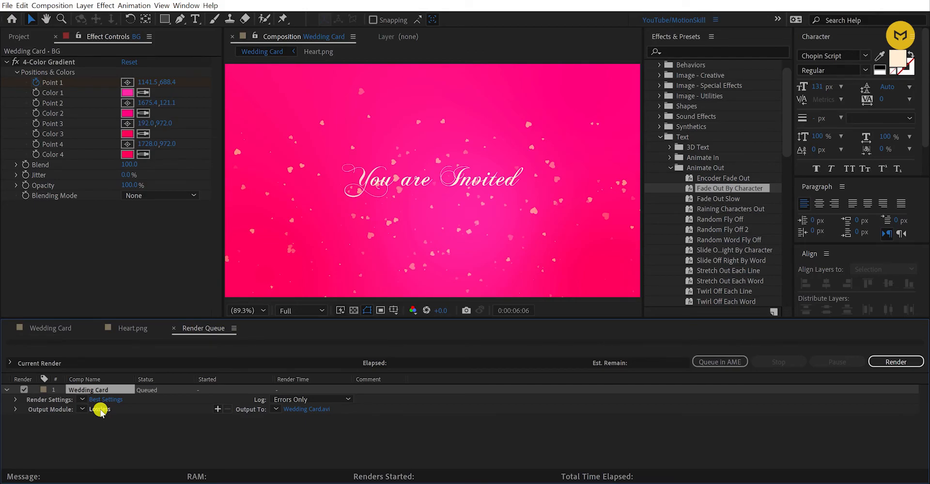
# Step: Configure the render's output module with QuickTime format, RGB channels and audio output off
pyautogui.click(100, 409)
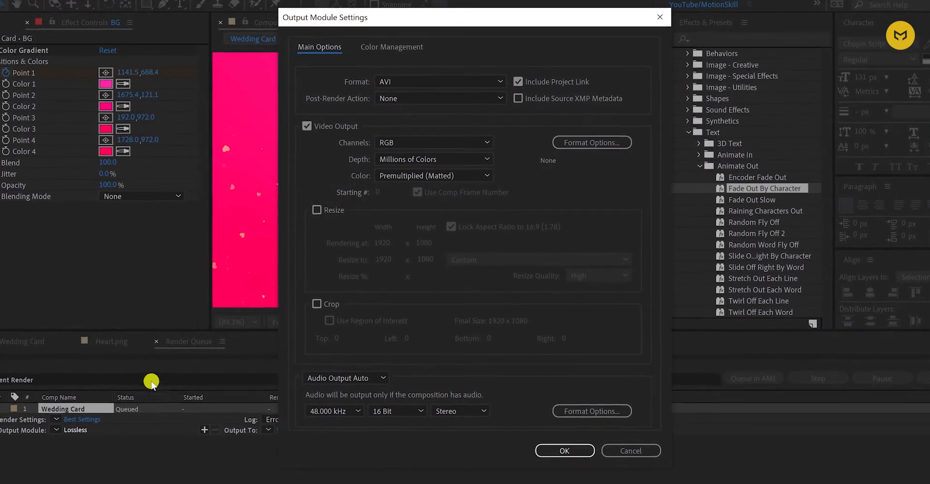
pyautogui.click(439, 82)
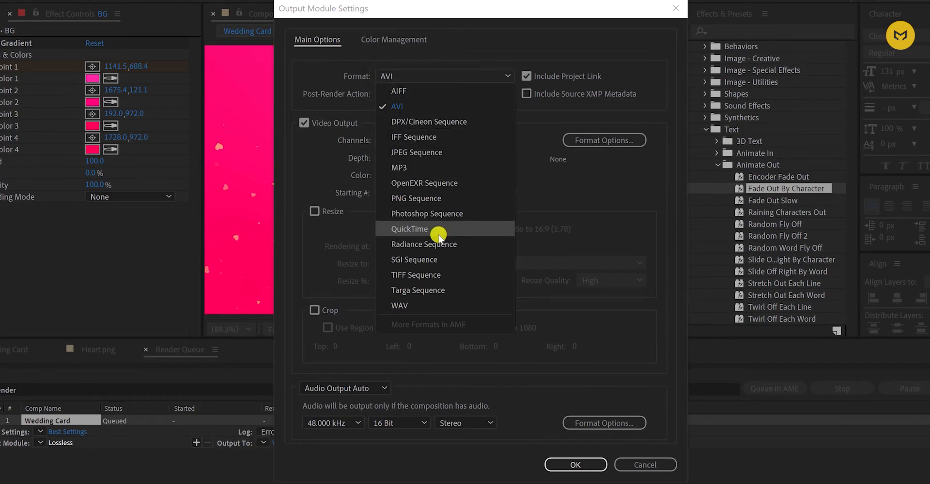
pyautogui.click(454, 232)
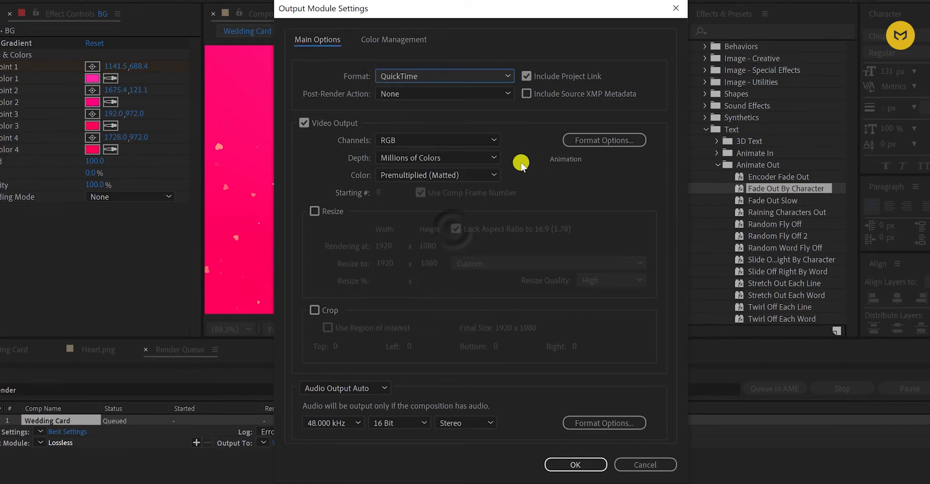
pyautogui.click(435, 141)
pyautogui.click(416, 154)
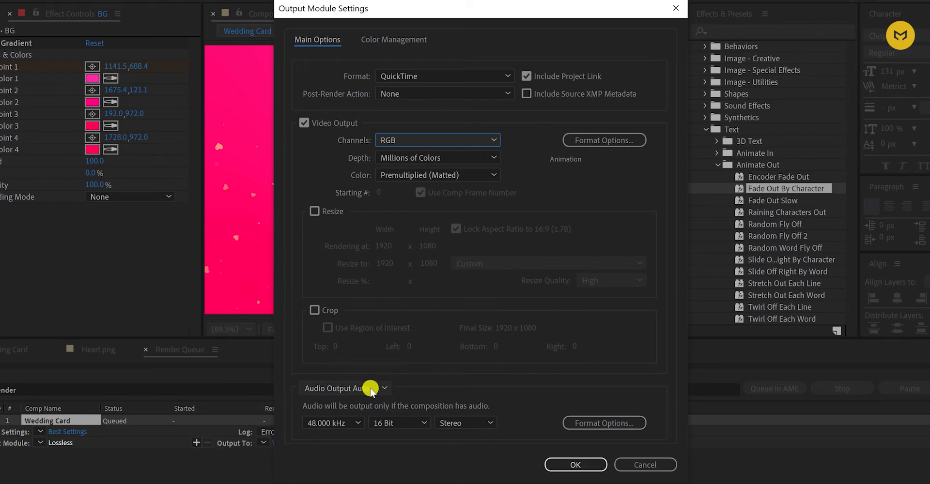
pyautogui.click(370, 389)
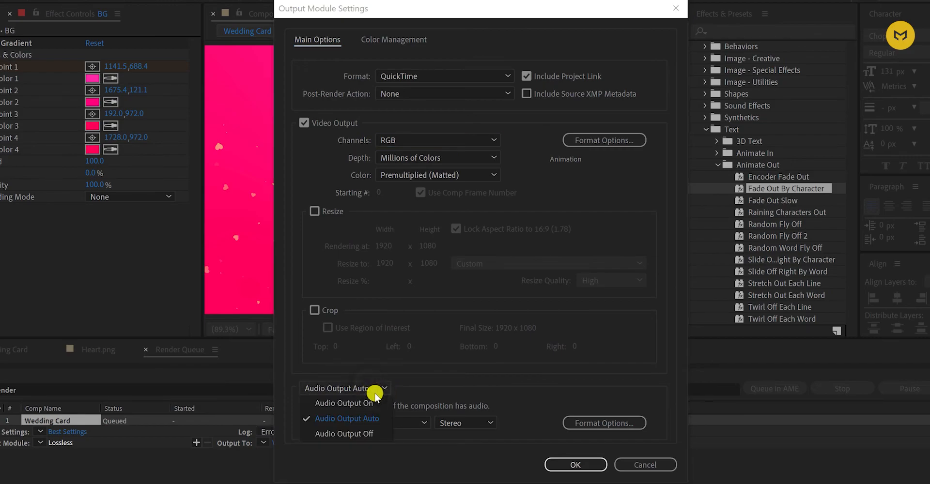
pyautogui.click(367, 435)
pyautogui.click(572, 464)
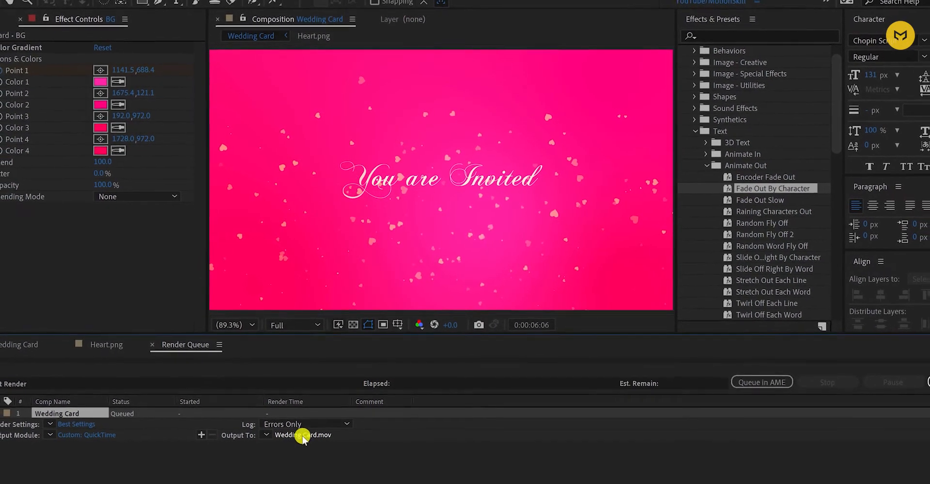
# Step: Save the output file as Wedding Card.mov in the Adobe After Effects folder and start the render
pyautogui.click(302, 435)
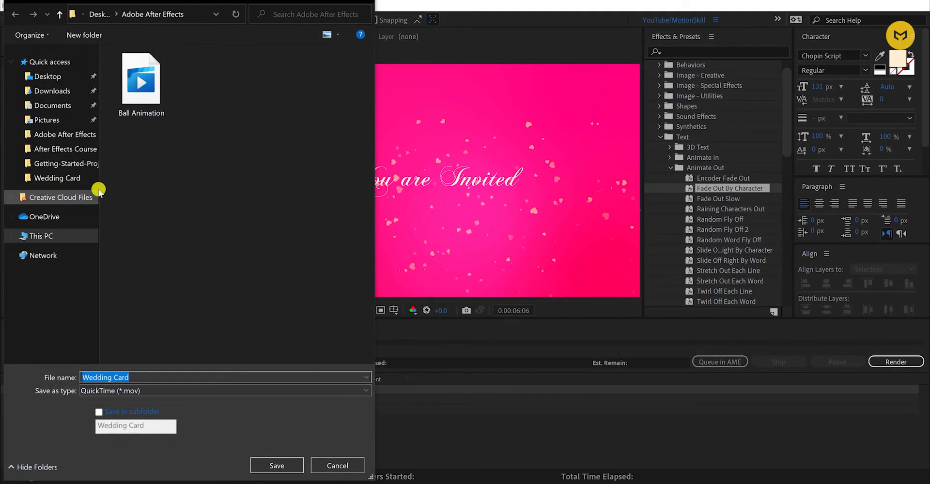
pyautogui.click(276, 466)
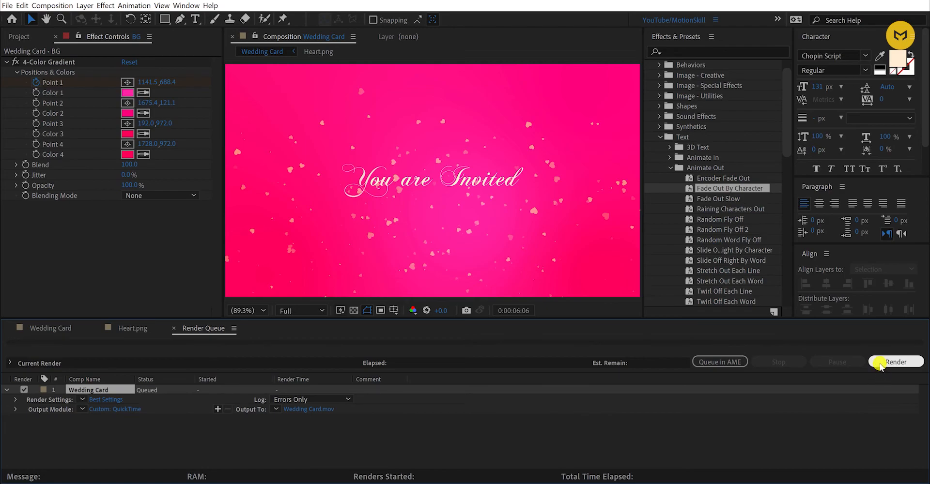
pyautogui.click(881, 363)
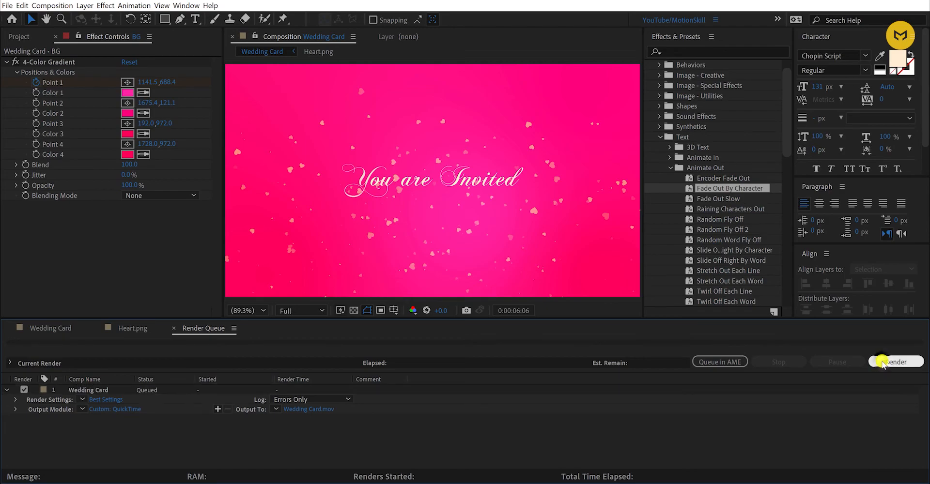